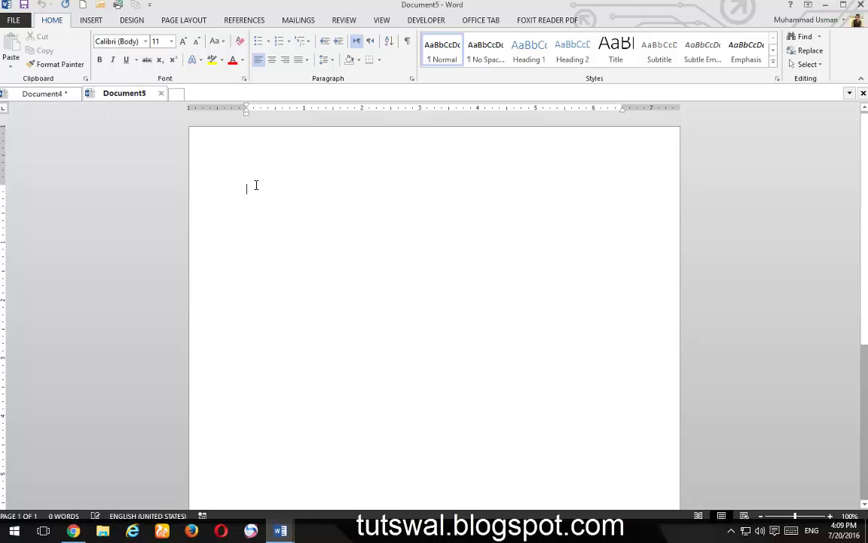
- Close Document5 and create a new blank document alongside Document4
{"action": "left_click", "coordinate": [160, 93]}
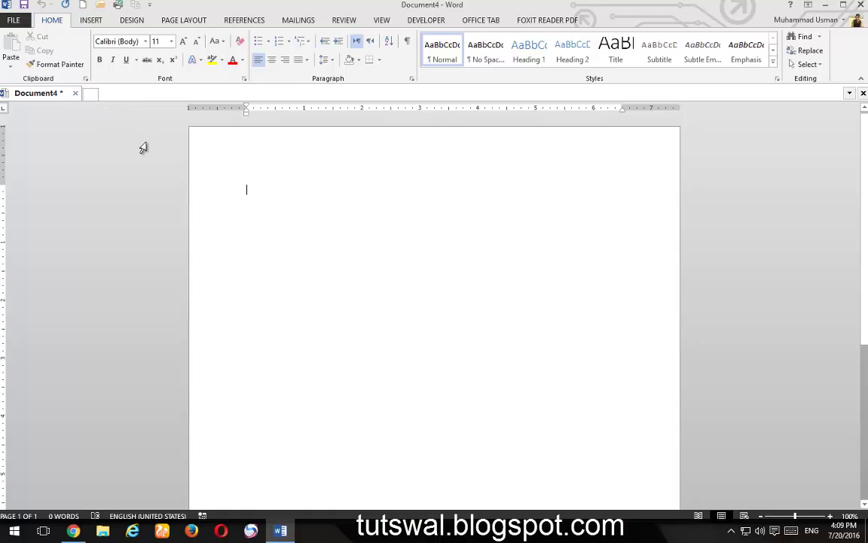
{"action": "key", "text": "ctrl+n"}
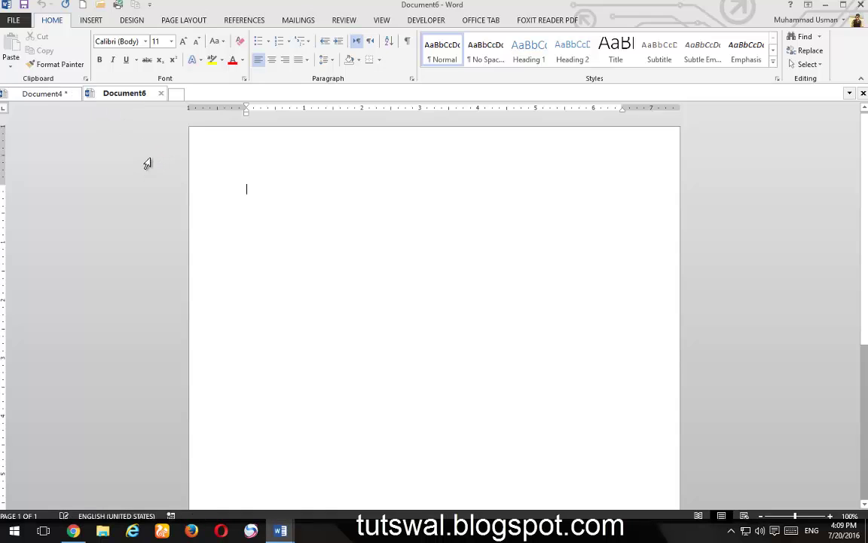
- Switch to Document4 and back to Document6, and close Document6
{"action": "left_click", "coordinate": [38, 97]}
{"action": "left_click", "coordinate": [126, 96]}
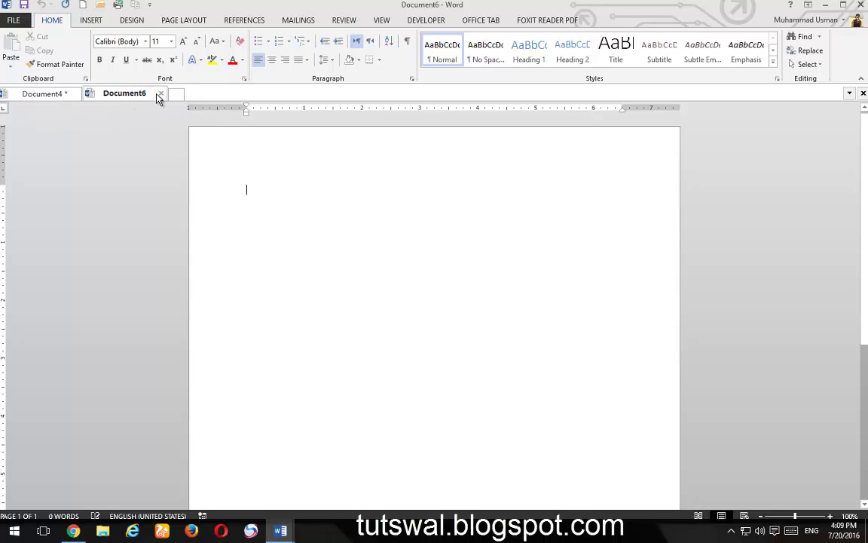
{"action": "left_click", "coordinate": [160, 93]}
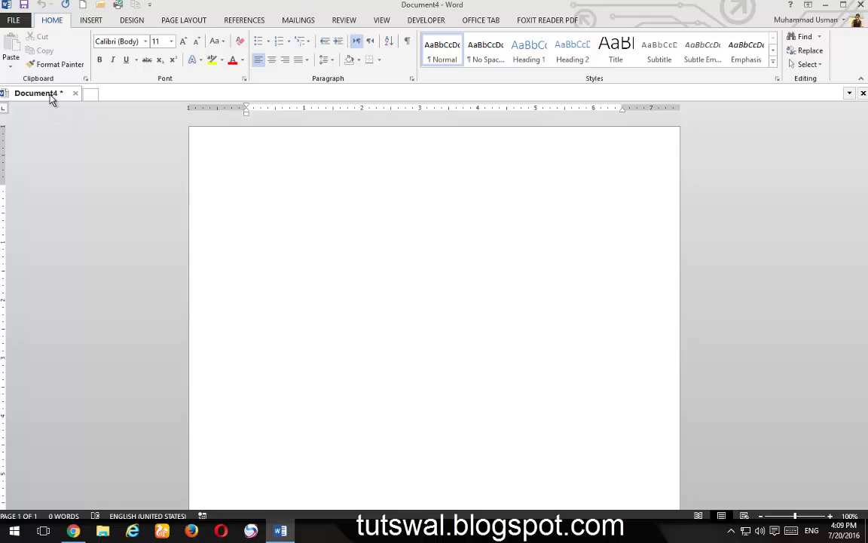
- Create a new document using Document4's tab options, and close all other documents except Document4
{"action": "right_click", "coordinate": [52, 98]}
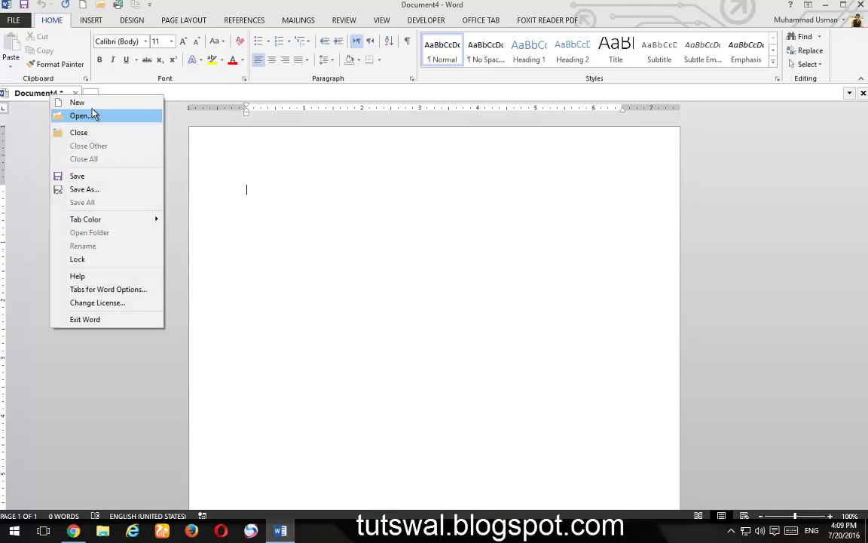
{"action": "key", "text": "Up"}
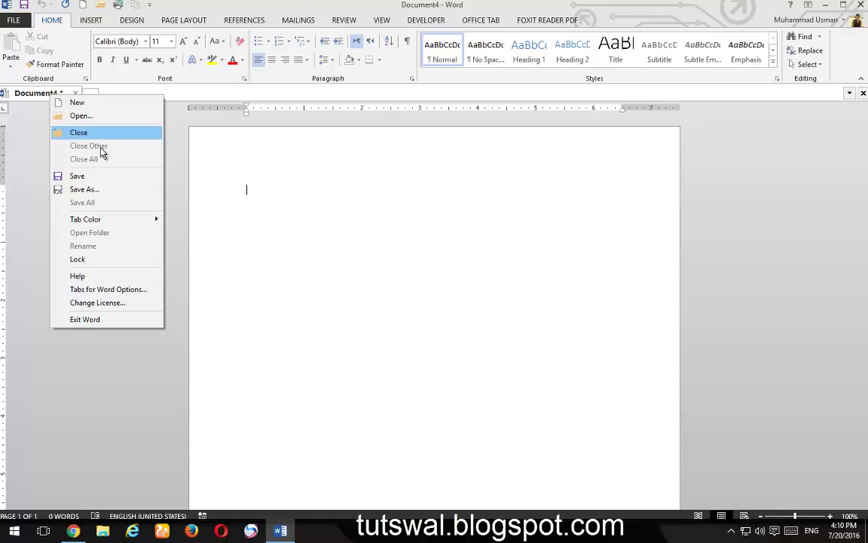
{"action": "left_click", "coordinate": [92, 100]}
{"action": "right_click", "coordinate": [43, 91]}
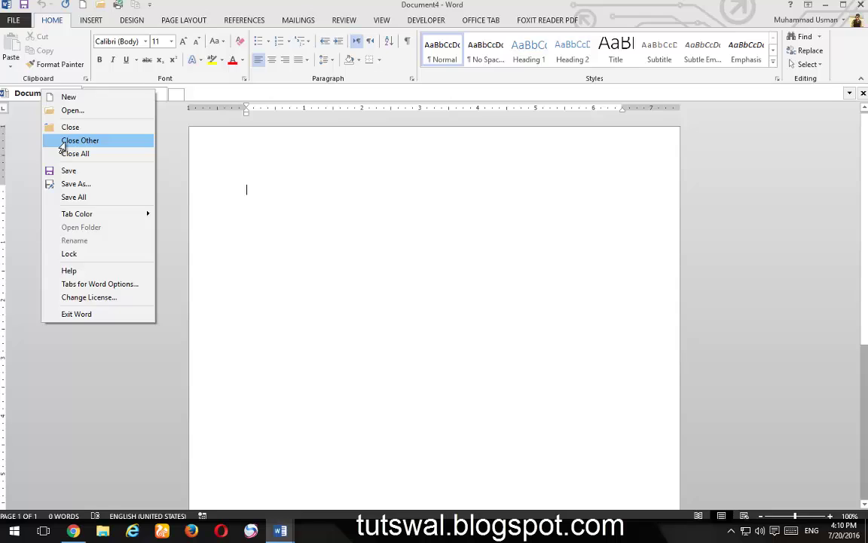
{"action": "left_click", "coordinate": [66, 142]}
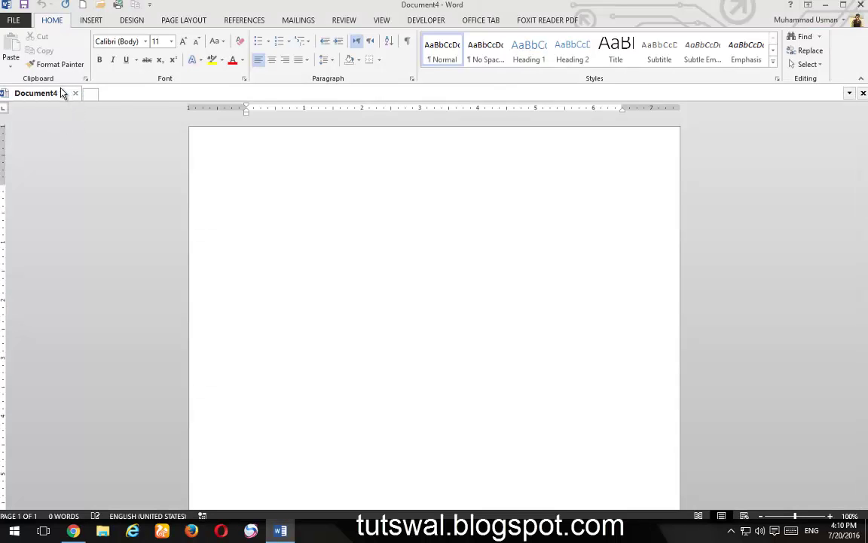
- Set Document4's tab color to Purple and open a new blank document beside it
{"action": "right_click", "coordinate": [57, 91]}
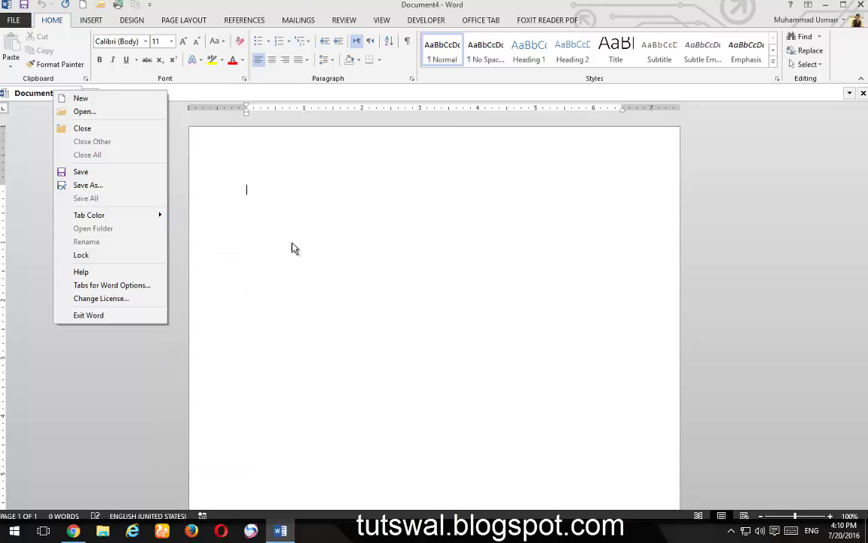
{"action": "mouse_move", "coordinate": [114, 219]}
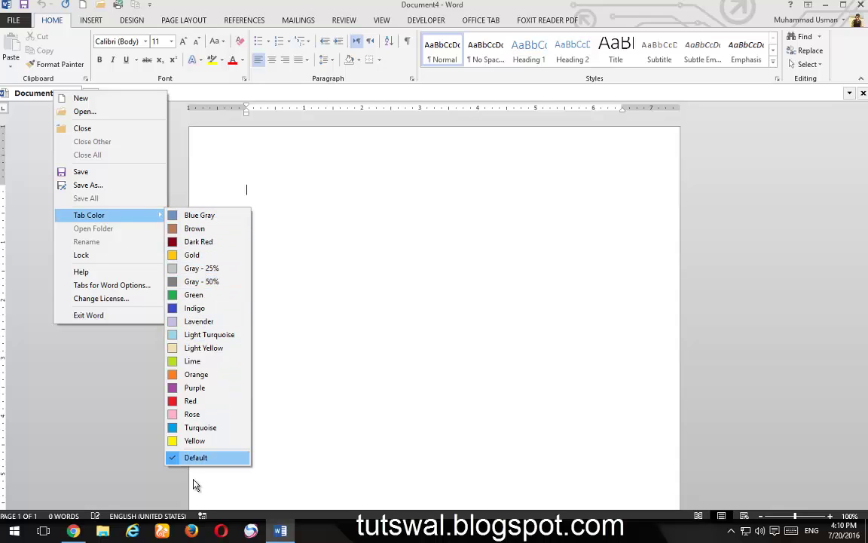
{"action": "left_click", "coordinate": [191, 389]}
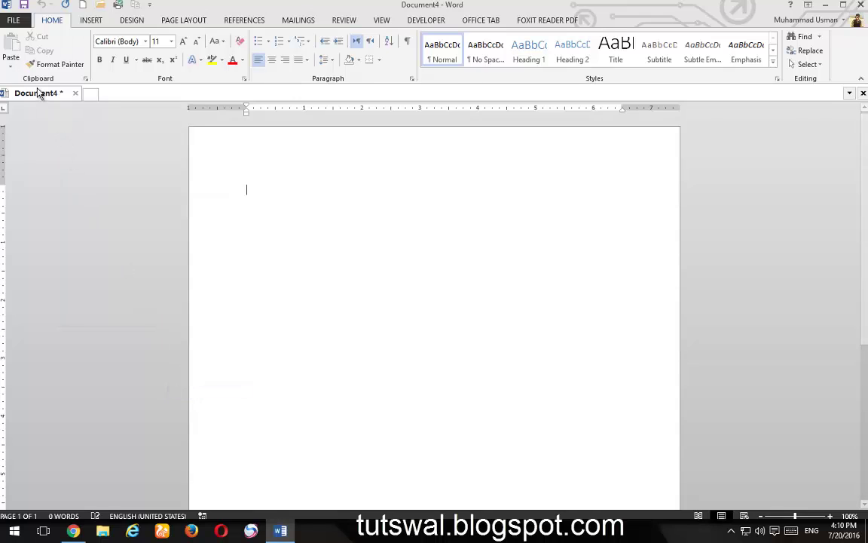
{"action": "right_click", "coordinate": [56, 123]}
{"action": "left_click", "coordinate": [5, 107]}
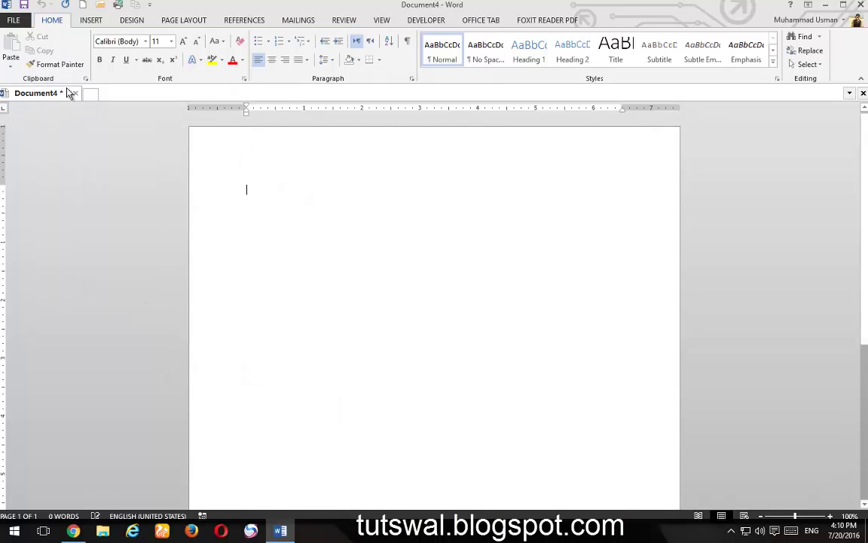
{"action": "left_click", "coordinate": [89, 92]}
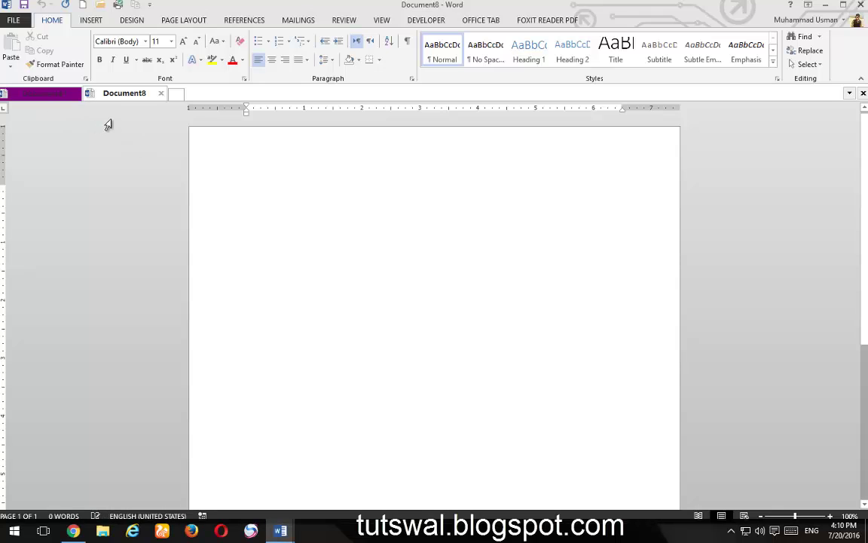
- Reset Document4's tab color to Default
{"action": "right_click", "coordinate": [48, 98]}
{"action": "mouse_move", "coordinate": [149, 223]}
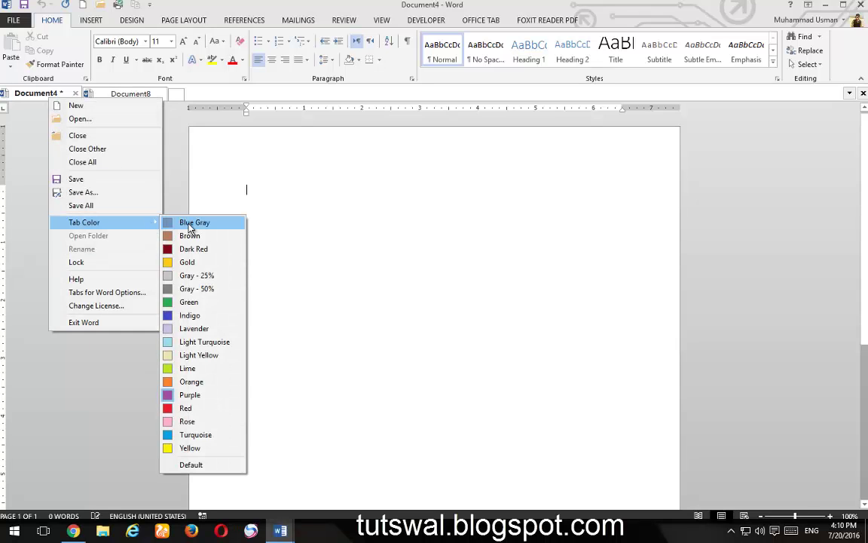
{"action": "left_click", "coordinate": [188, 465]}
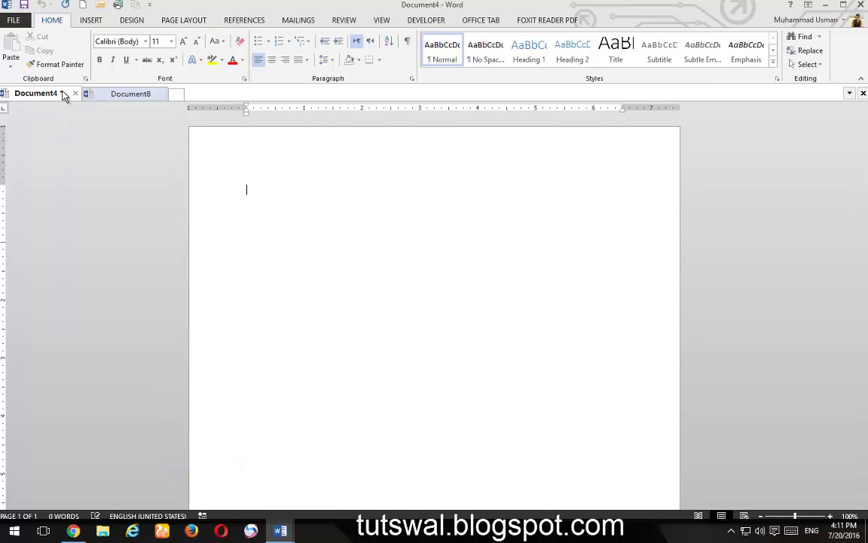
- Lock Document4 and move its tab behind Document8
{"action": "right_click", "coordinate": [64, 91]}
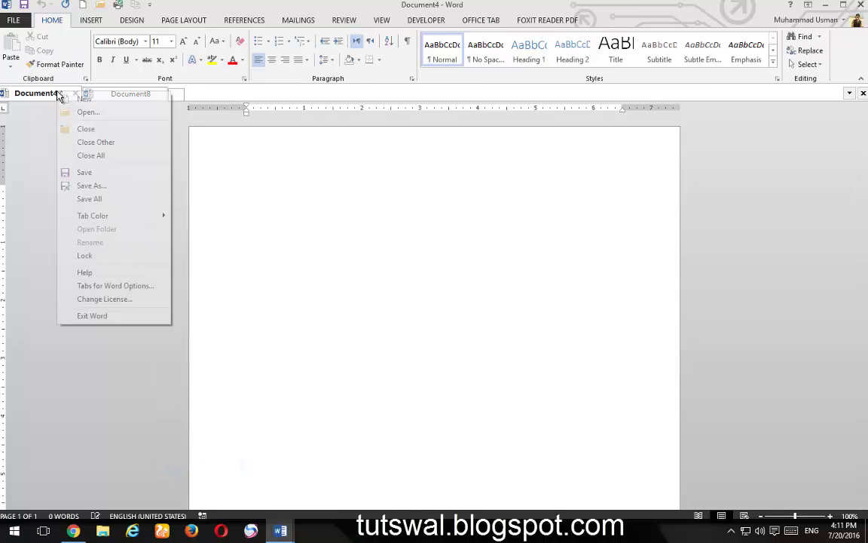
{"action": "left_click", "coordinate": [119, 256]}
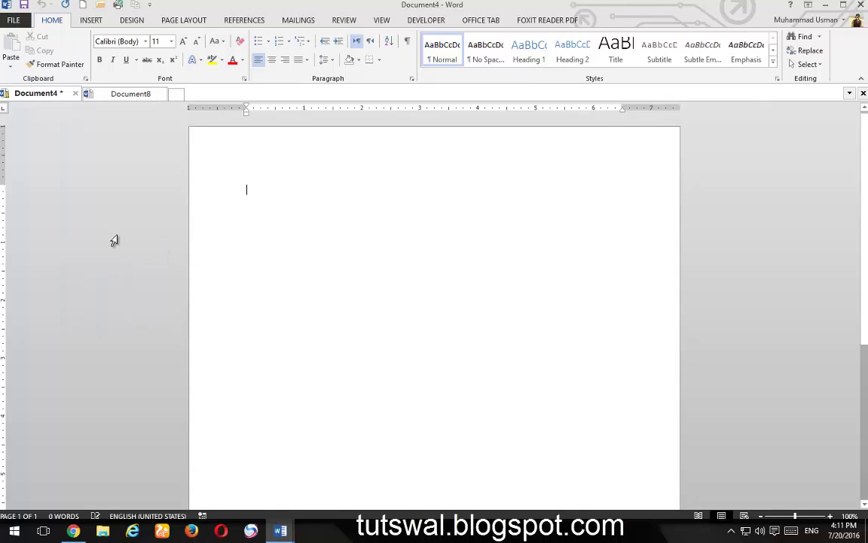
{"action": "left_click_drag", "start_coordinate": [46, 91], "coordinate": [113, 91]}
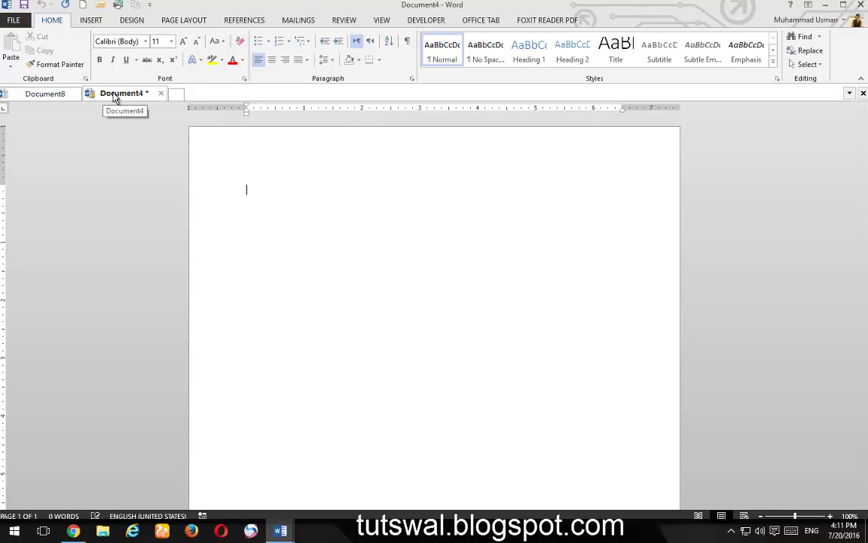
- Try to close the locked Document4, decline the closing, and unlock the document
{"action": "left_click", "coordinate": [161, 93]}
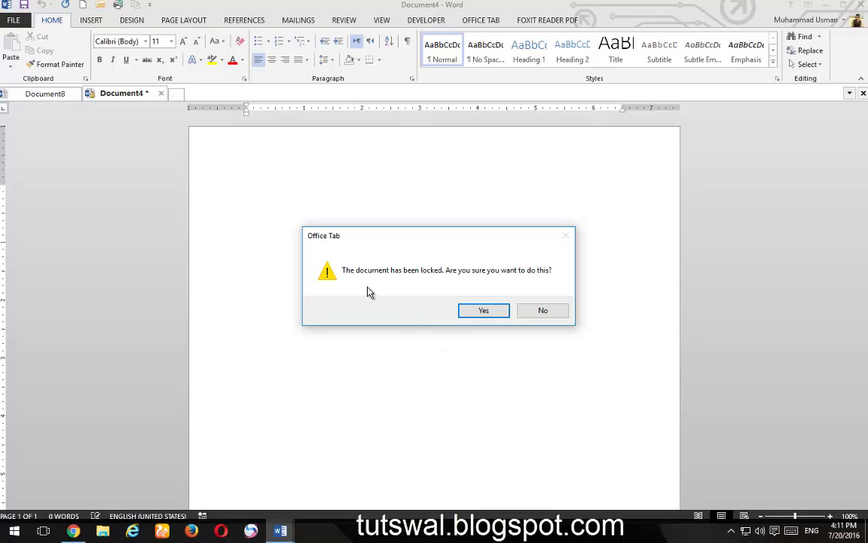
{"action": "left_click", "coordinate": [556, 310]}
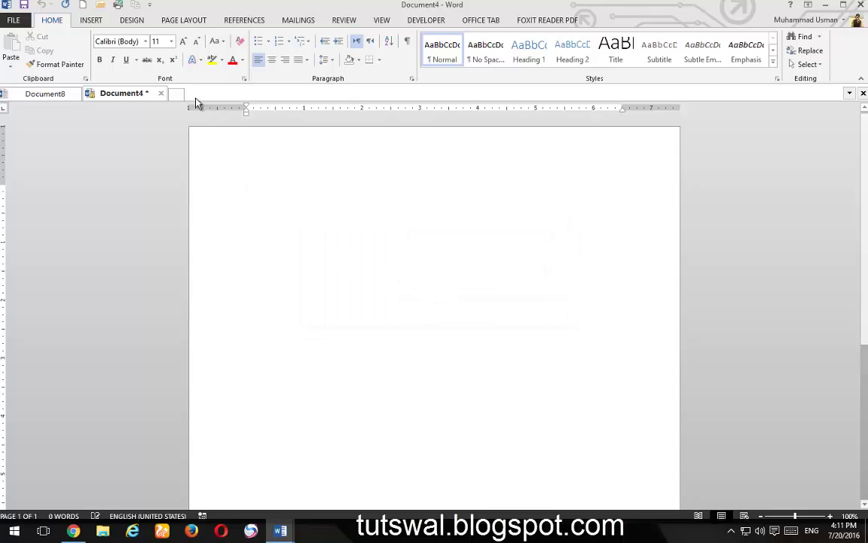
{"action": "right_click", "coordinate": [140, 96]}
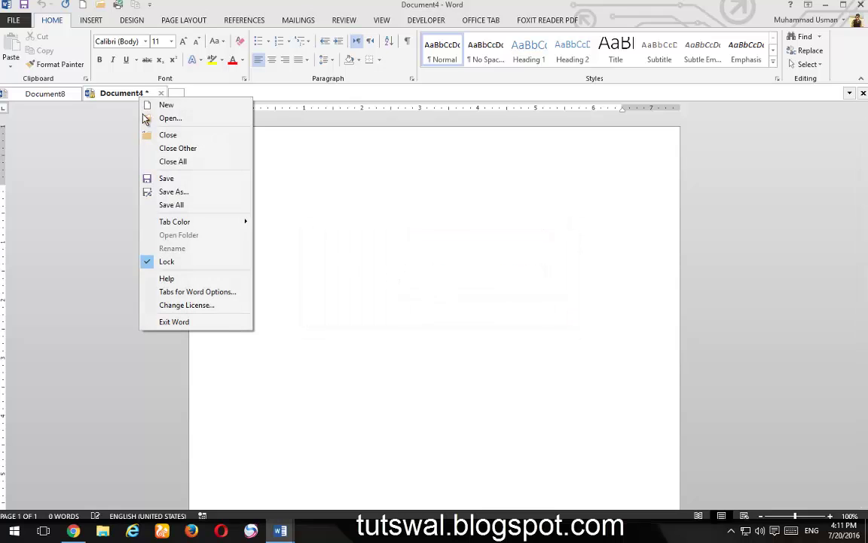
{"action": "left_click", "coordinate": [183, 264]}
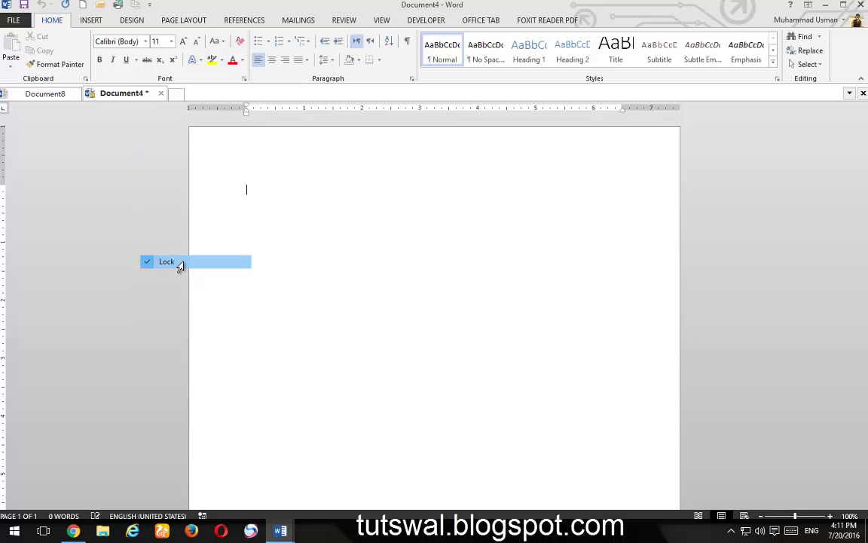
- Turn off the option for closing tabs with the middle mouse button in Tabs for Word Options and apply the settings
{"action": "right_click", "coordinate": [101, 96]}
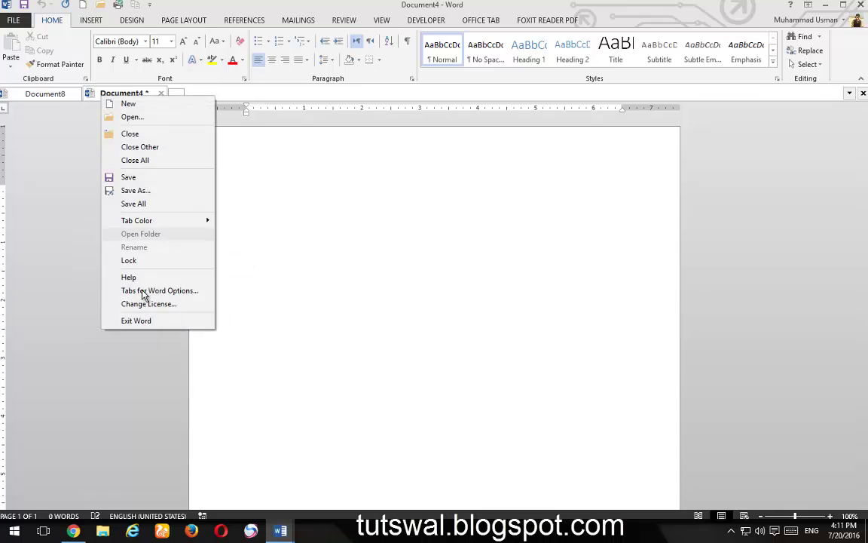
{"action": "left_click", "coordinate": [195, 293]}
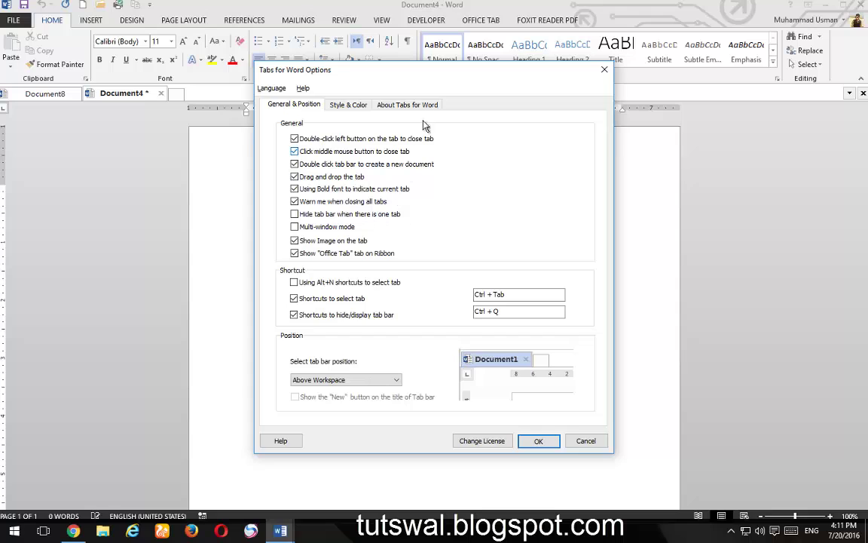
{"action": "left_click_drag", "start_coordinate": [361, 69], "coordinate": [428, 68]}
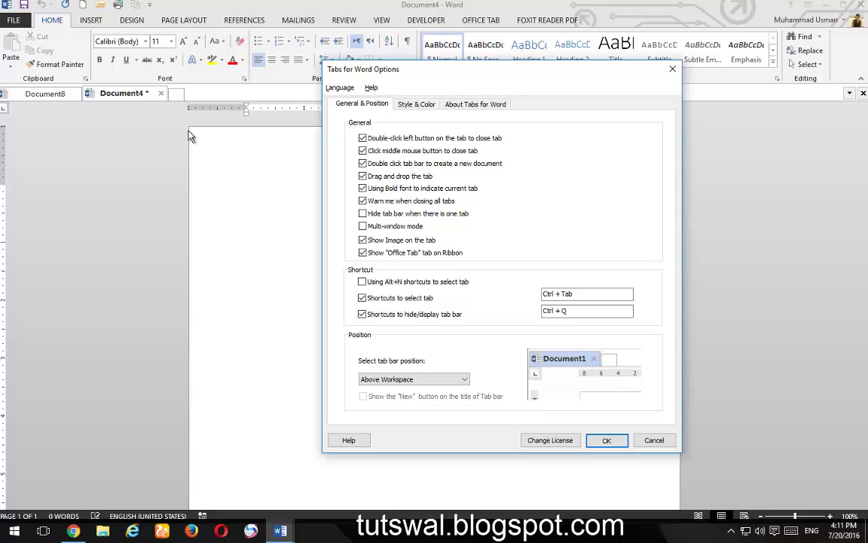
{"action": "left_click", "coordinate": [363, 151]}
{"action": "left_click", "coordinate": [605, 441]}
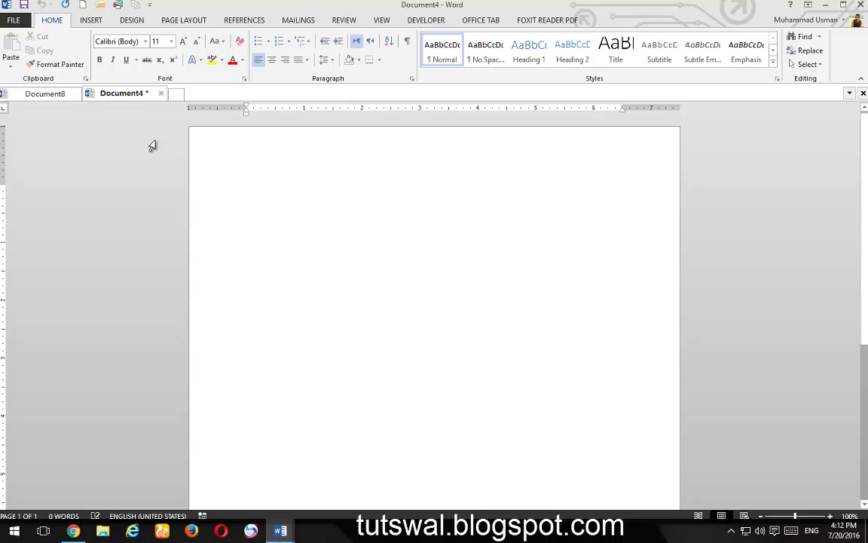
- Close Document4 without saving its changes and create a new blank document beside Document8
{"action": "double_click", "coordinate": [115, 99]}
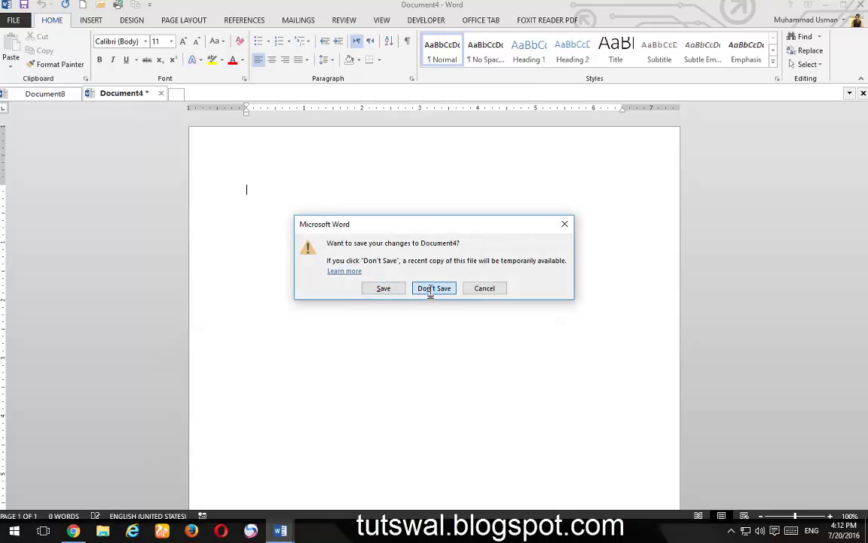
{"action": "left_click", "coordinate": [433, 289]}
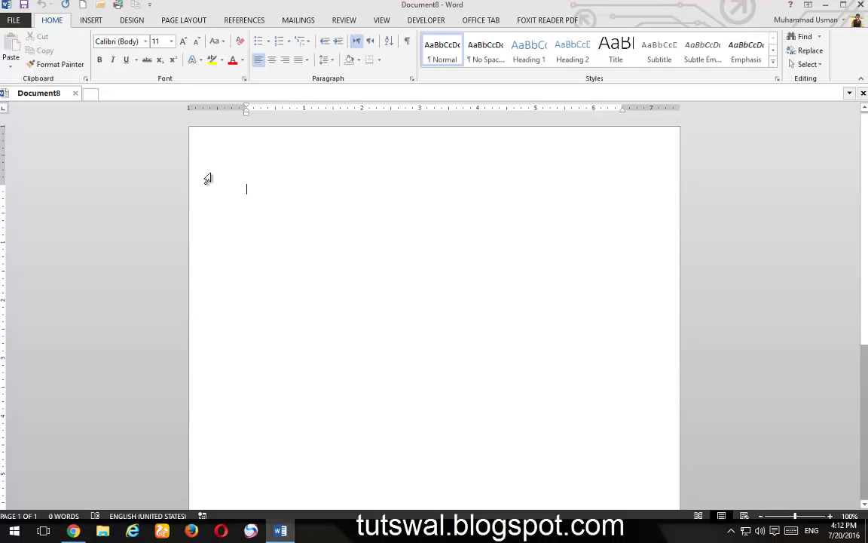
{"action": "left_click", "coordinate": [91, 97]}
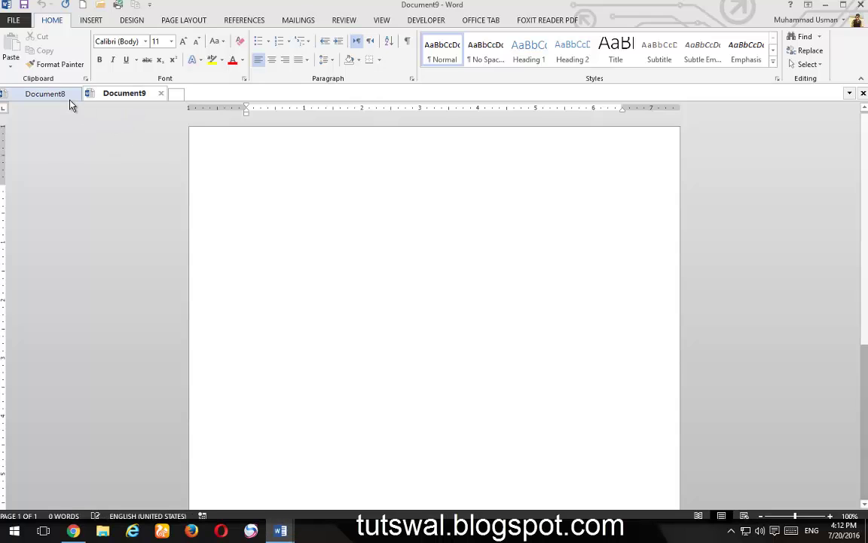
- Switch to Document8 and back to Document9, and close Document9 directly from its tab
{"action": "left_click", "coordinate": [46, 94]}
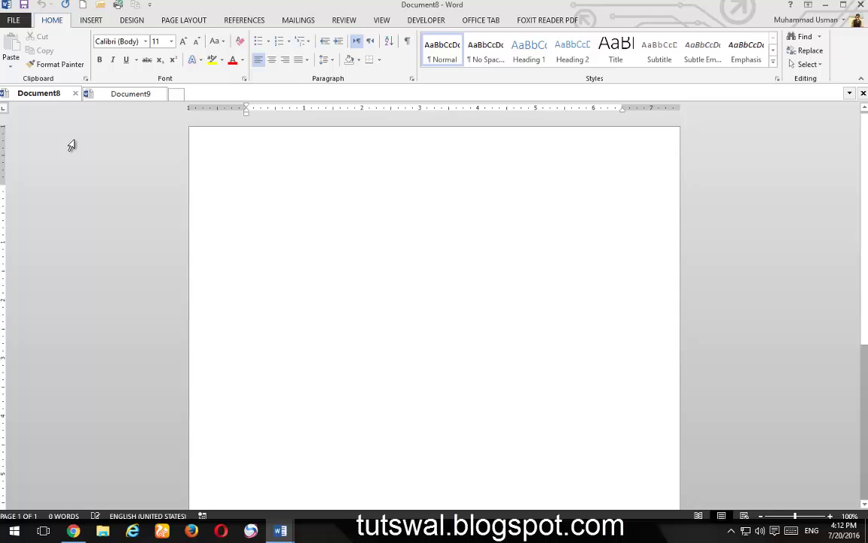
{"action": "left_click", "coordinate": [128, 95]}
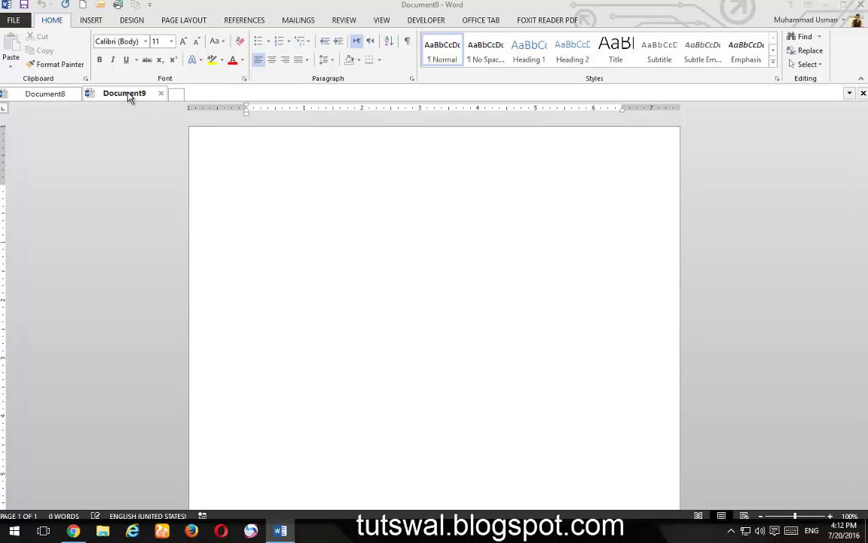
{"action": "double_click", "coordinate": [128, 94]}
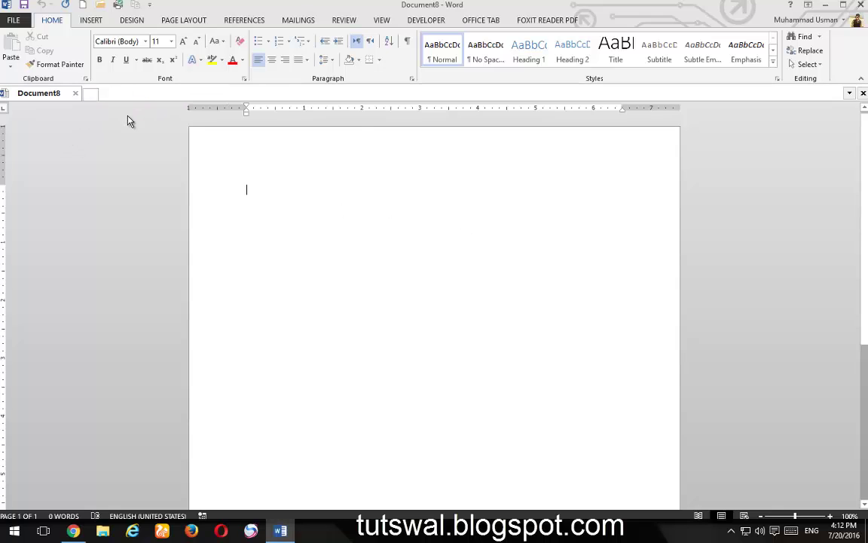
- Create another blank document and move Document8's tab behind the new one
{"action": "left_click", "coordinate": [90, 95]}
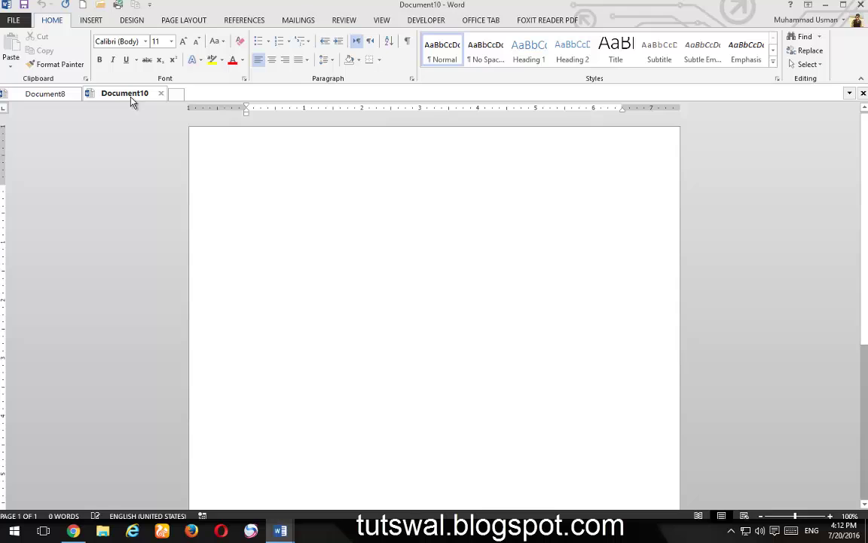
{"action": "left_click", "coordinate": [43, 97]}
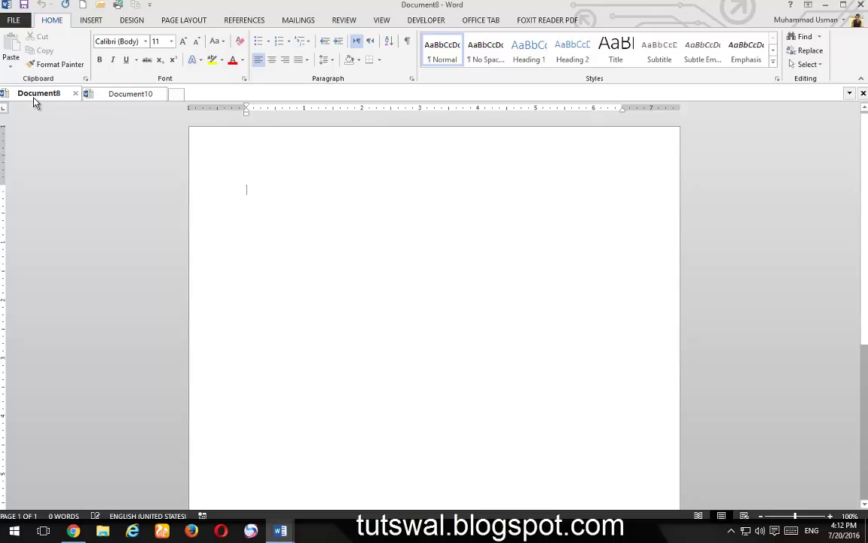
{"action": "left_click_drag", "start_coordinate": [34, 102], "coordinate": [161, 102]}
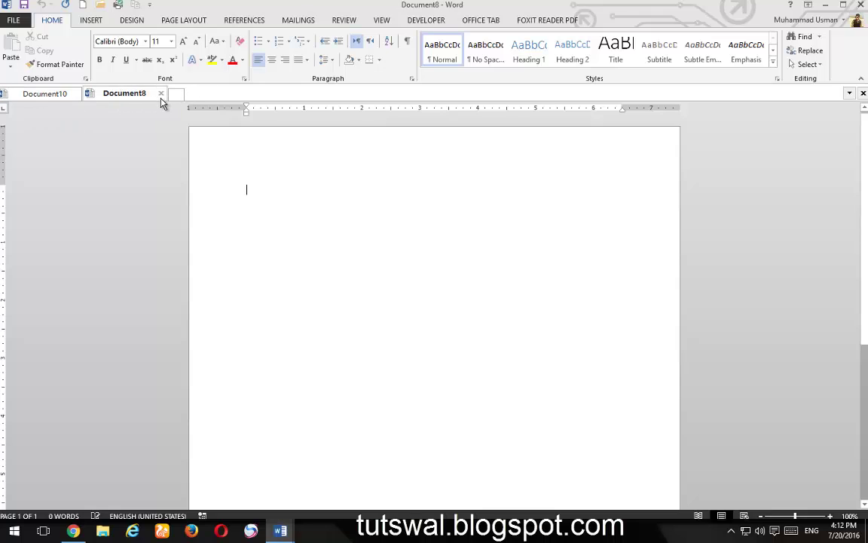
- Switch to Document10 and back to Document8, and review the general settings in Tabs for Word Options
{"action": "left_click", "coordinate": [35, 96]}
{"action": "left_click", "coordinate": [143, 94]}
{"action": "right_click", "coordinate": [107, 92]}
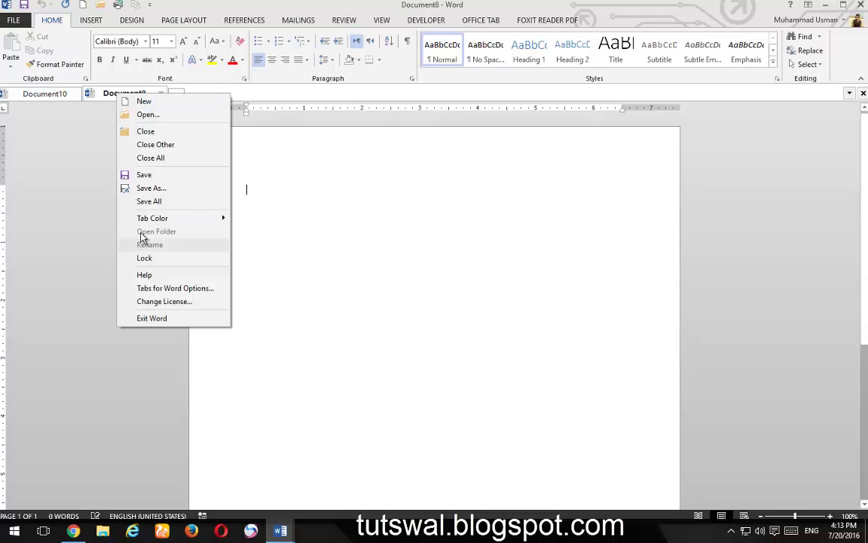
{"action": "left_click", "coordinate": [150, 291]}
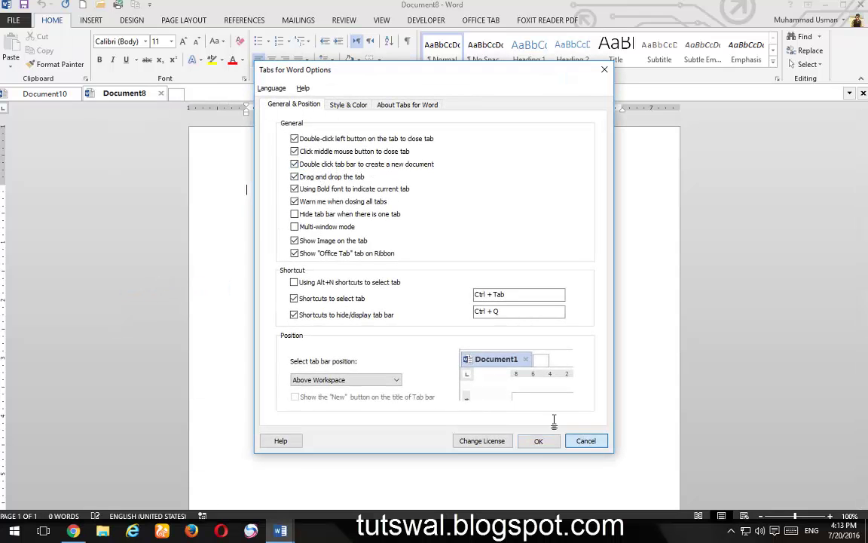
{"action": "left_click", "coordinate": [539, 441]}
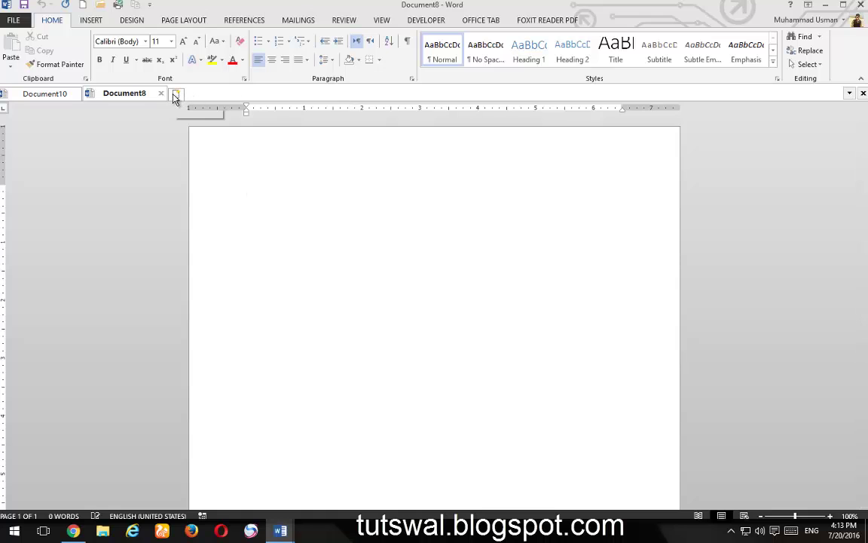
- Try creating a blank document from the empty area of the tab bar
{"action": "right_click", "coordinate": [134, 94]}
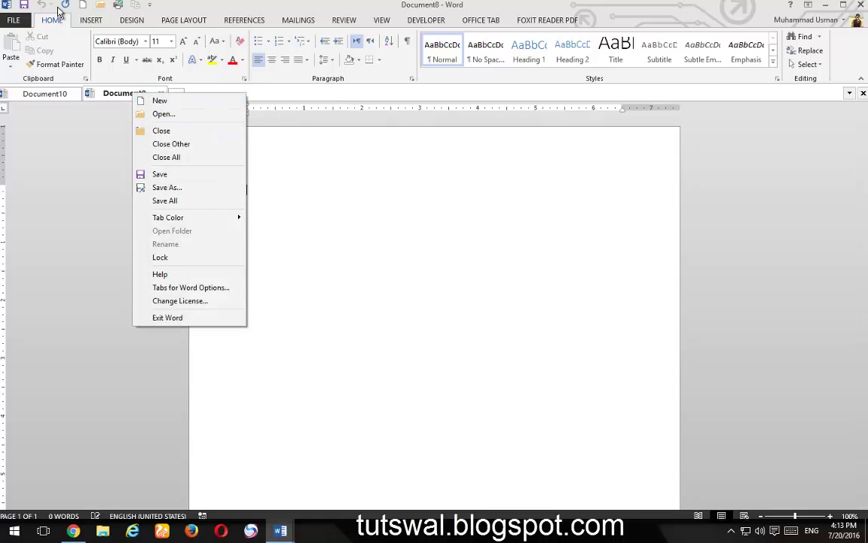
{"action": "left_click", "coordinate": [336, 96]}
{"action": "double_click", "coordinate": [334, 92]}
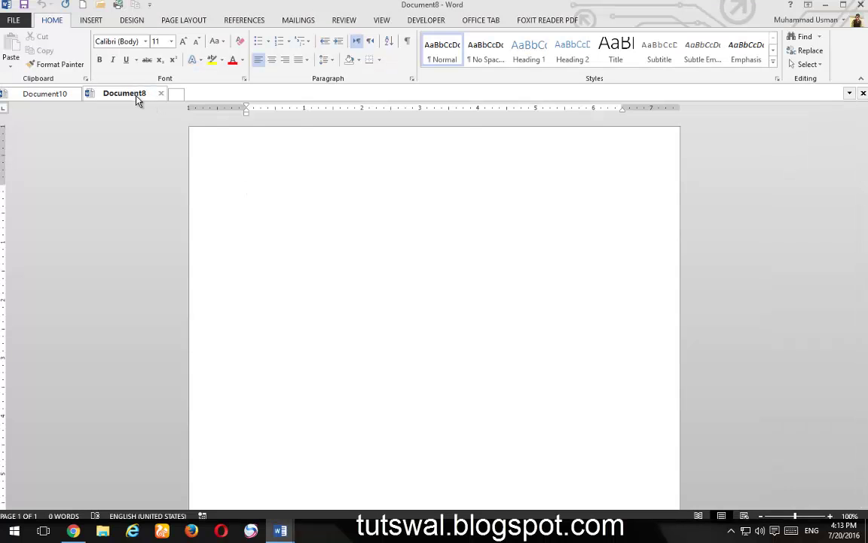
- Review the bold font setting for the current tab in Tabs for Word Options and leave without saving changes
{"action": "right_click", "coordinate": [137, 98]}
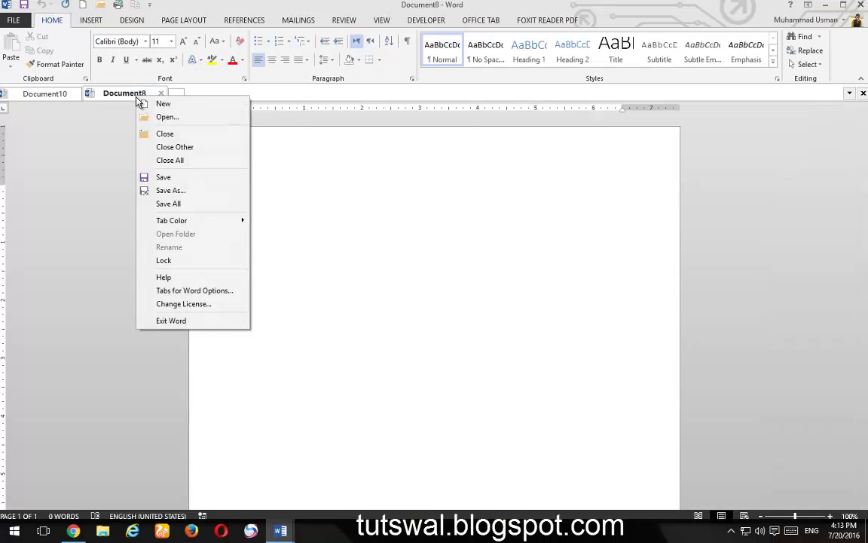
{"action": "left_click", "coordinate": [203, 292]}
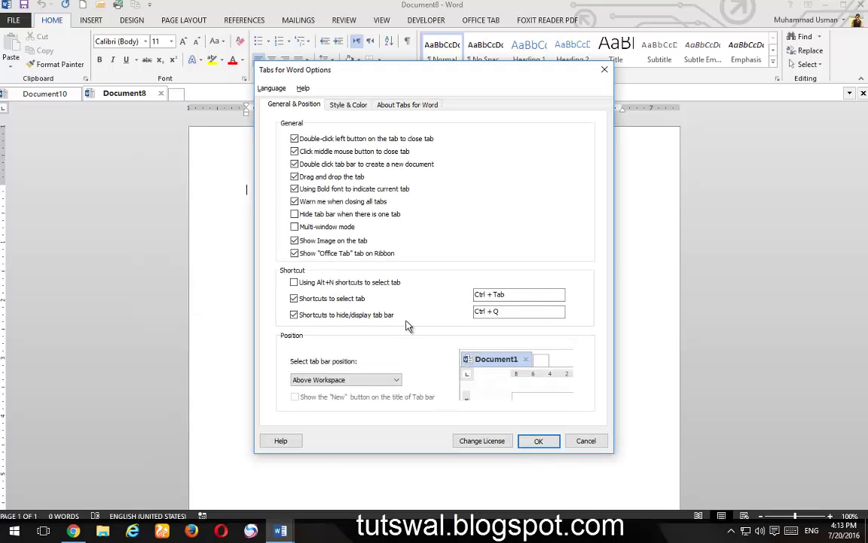
{"action": "left_click", "coordinate": [323, 192]}
{"action": "left_click", "coordinate": [586, 440]}
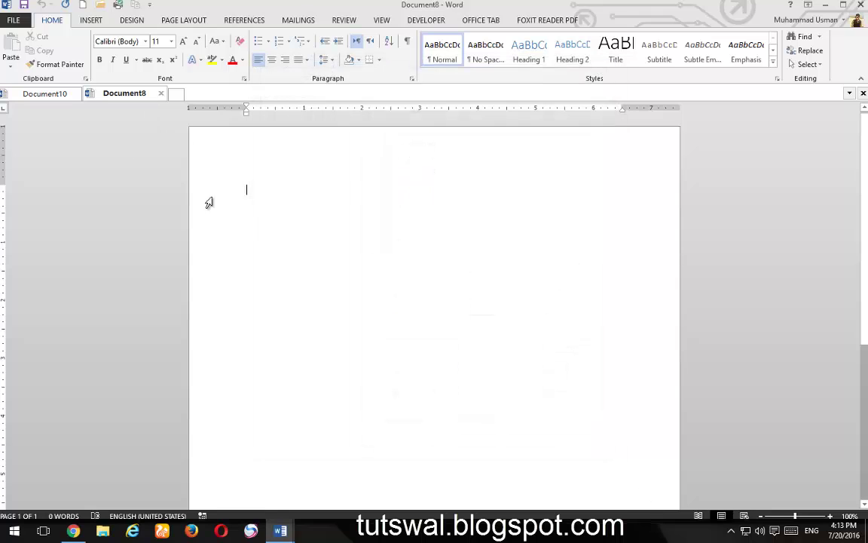
- Examine the tab commands offered for the unsaved Document8 and Document10, ending on Document10
{"action": "right_click", "coordinate": [124, 96]}
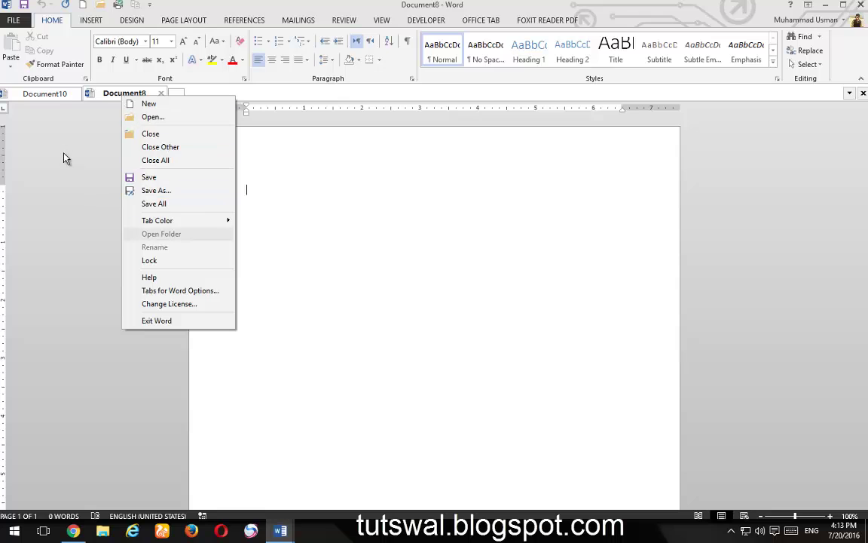
{"action": "left_click", "coordinate": [60, 95]}
{"action": "right_click", "coordinate": [58, 95]}
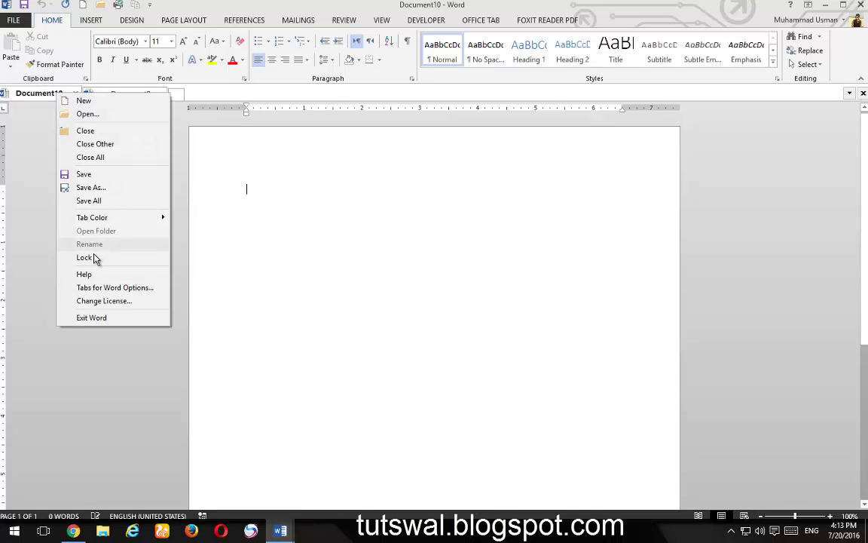
{"action": "left_click", "coordinate": [123, 94]}
{"action": "left_click", "coordinate": [123, 93]}
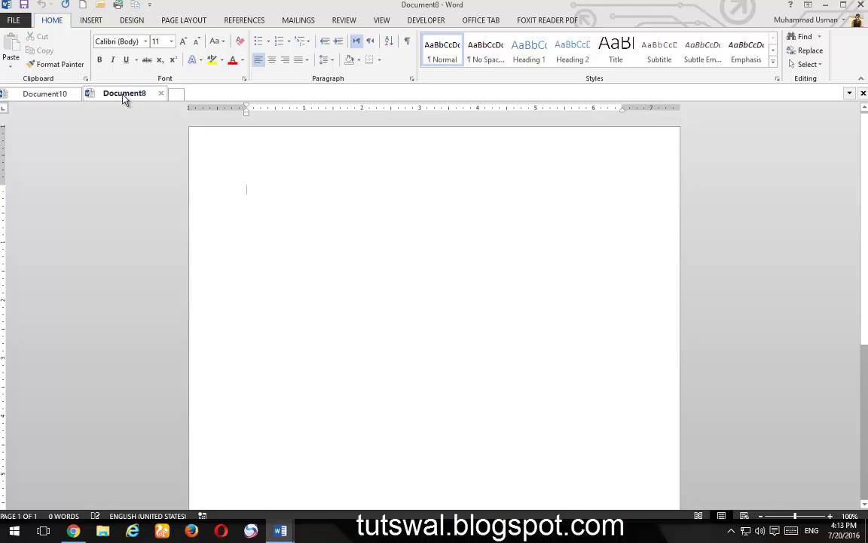
{"action": "left_click", "coordinate": [53, 100]}
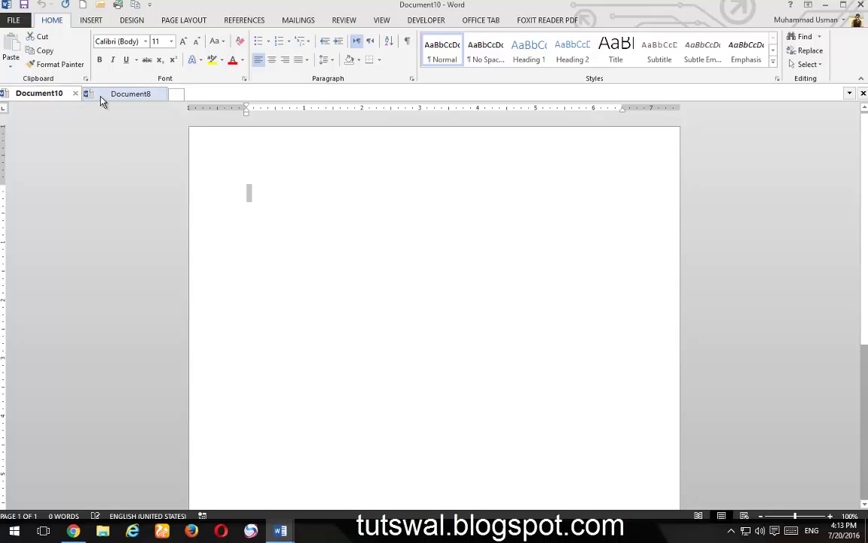
- Save Document10 to the Desktop as a Word document named Testing Document
{"action": "left_click", "coordinate": [12, 20]}
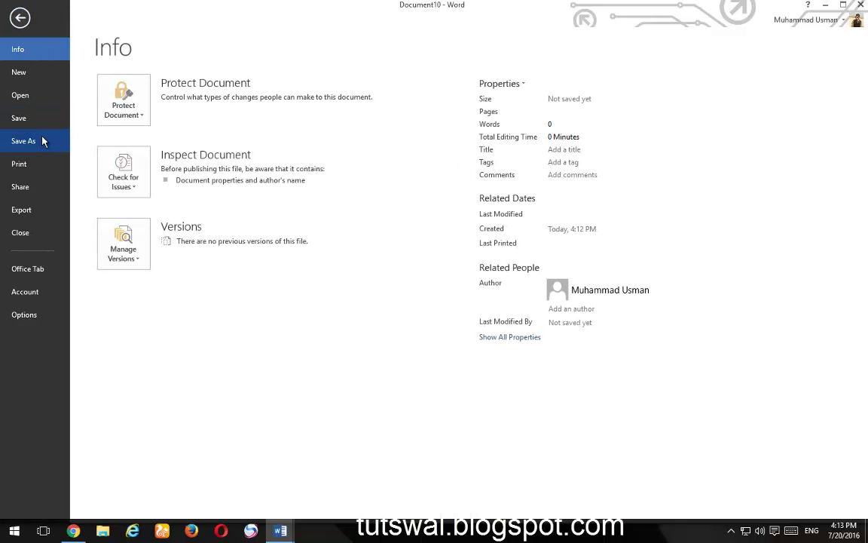
{"action": "left_click", "coordinate": [38, 134]}
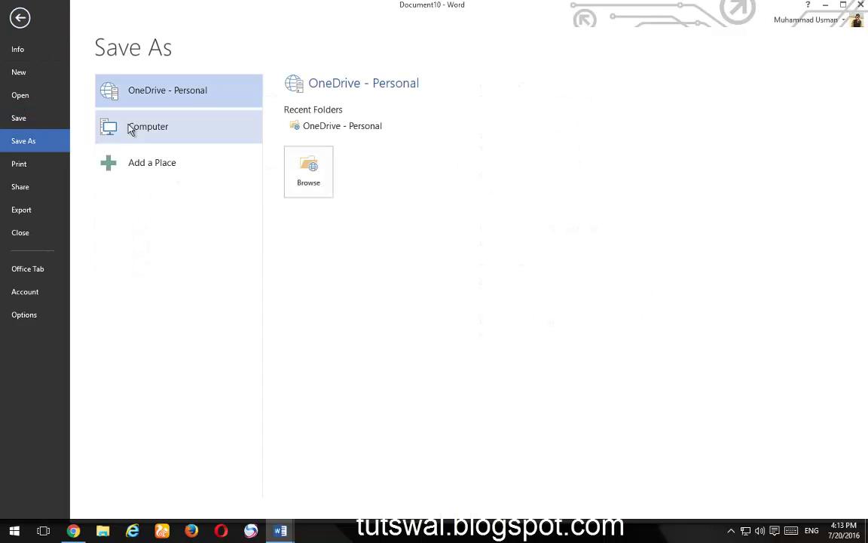
{"action": "left_click", "coordinate": [150, 126]}
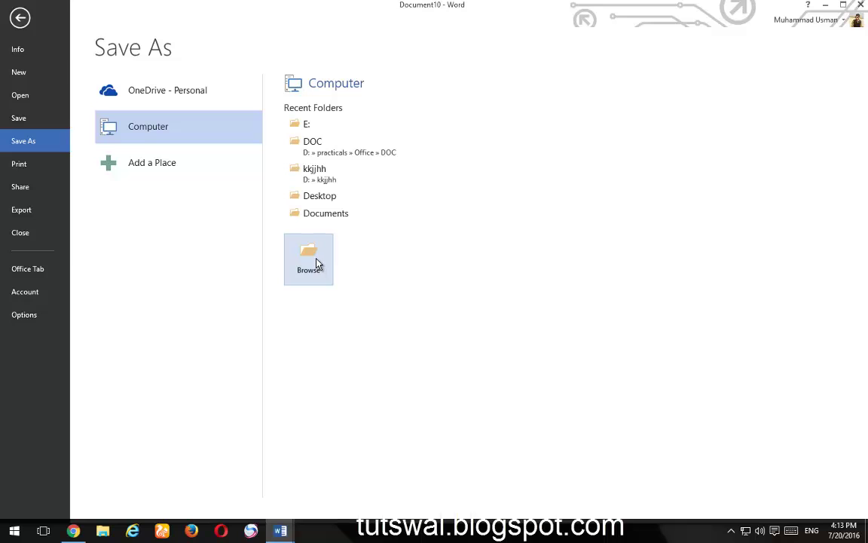
{"action": "left_click", "coordinate": [320, 196]}
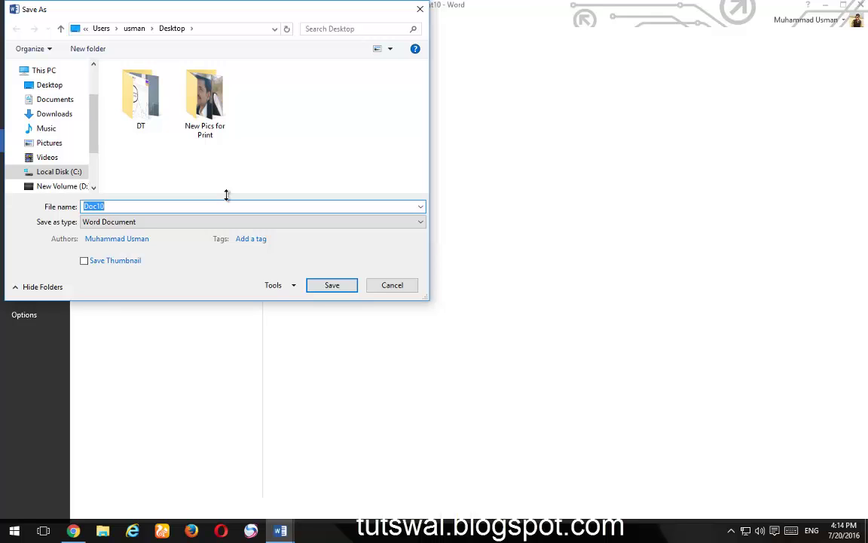
{"action": "type", "text": "Testing"}
{"action": "left_click", "coordinate": [321, 284]}
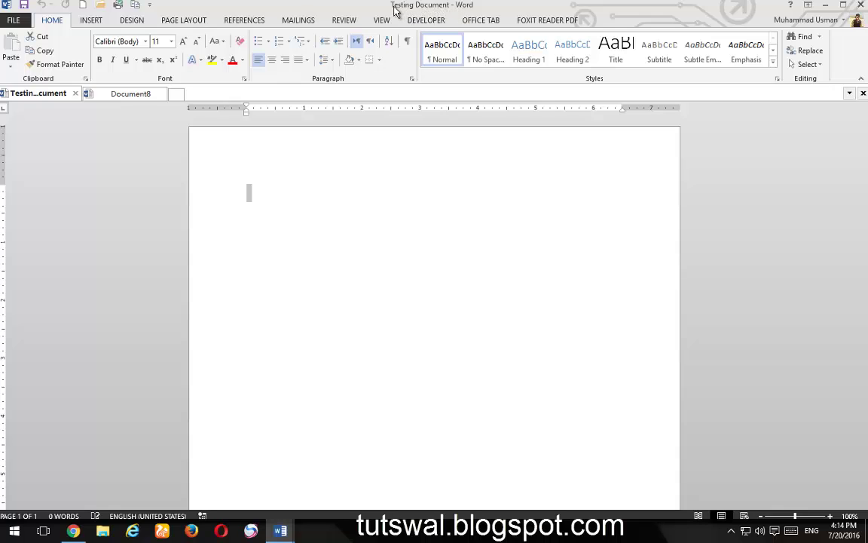
- Examine the tab commands offered for the unsaved Document8 and return to Testing Document
{"action": "left_click", "coordinate": [366, 184]}
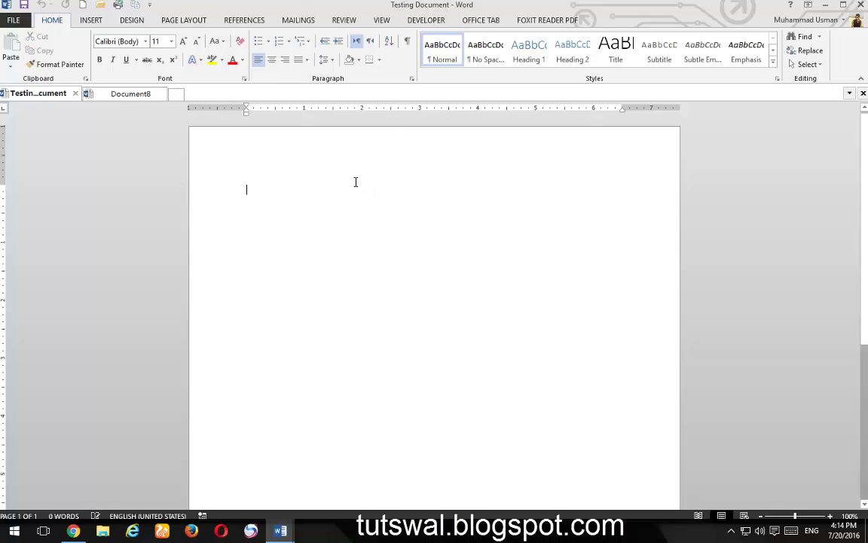
{"action": "left_click", "coordinate": [108, 93]}
{"action": "left_click", "coordinate": [49, 93]}
{"action": "right_click", "coordinate": [113, 98]}
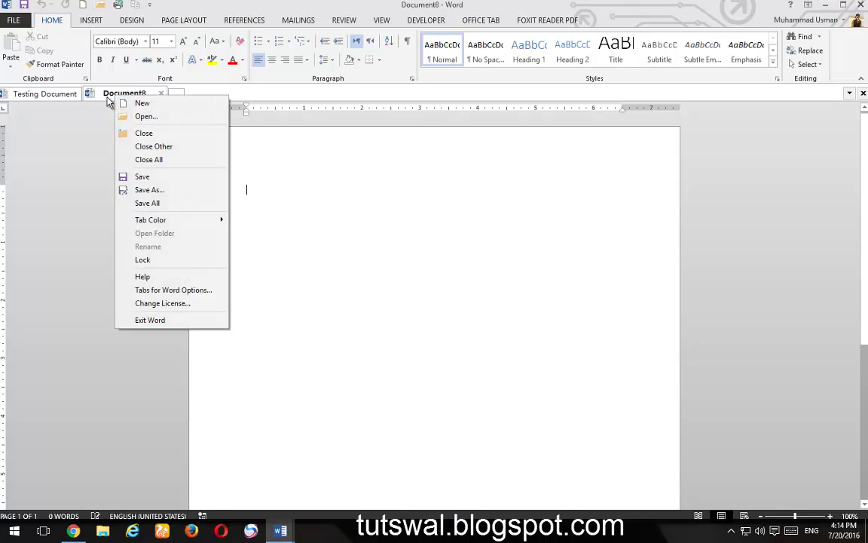
{"action": "left_click", "coordinate": [67, 102]}
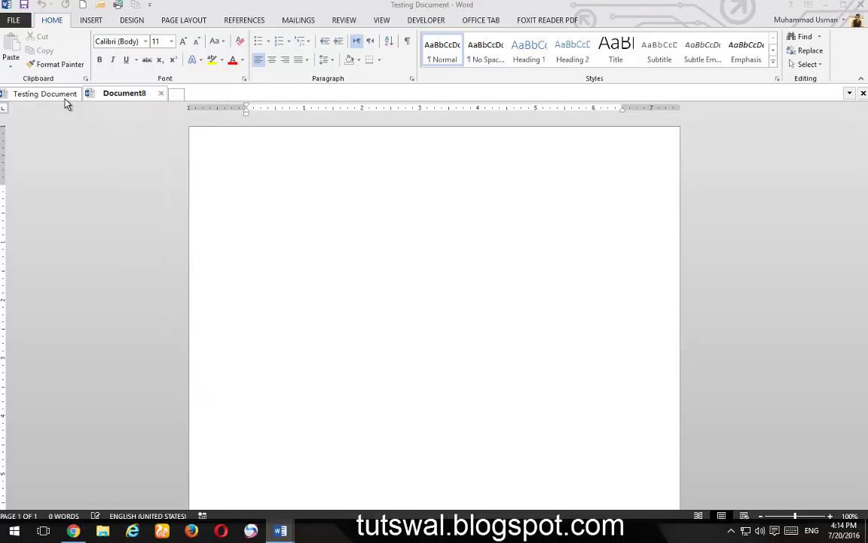
- Rename the Testing Document file as Testing through its tab commands
{"action": "right_click", "coordinate": [67, 99]}
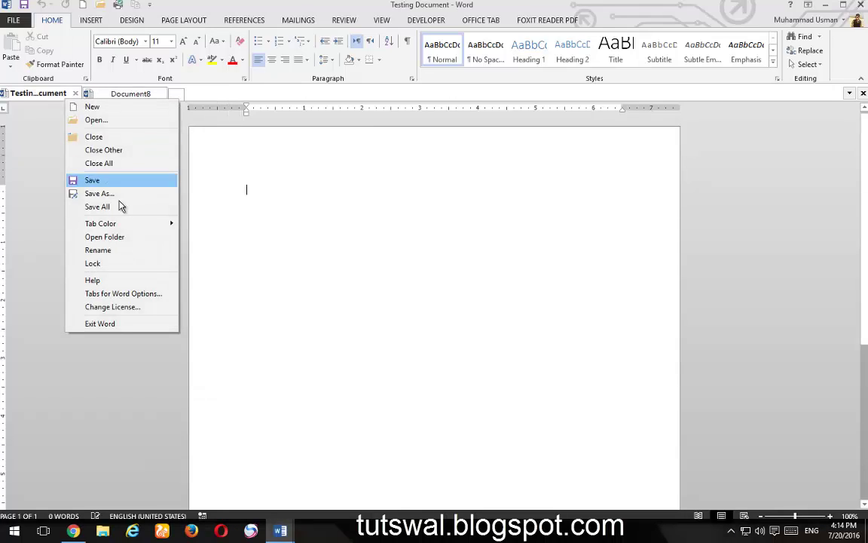
{"action": "left_click", "coordinate": [120, 259]}
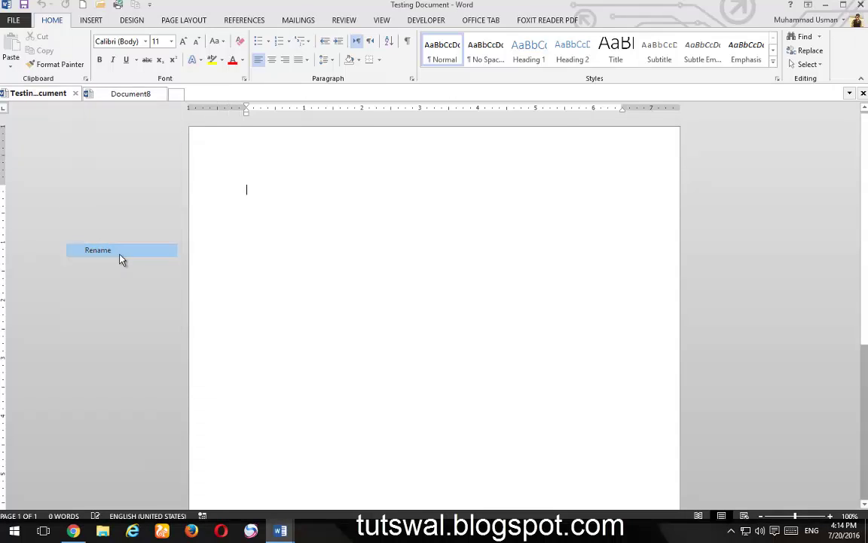
{"action": "left_click_drag", "start_coordinate": [478, 252], "coordinate": [421, 253]}
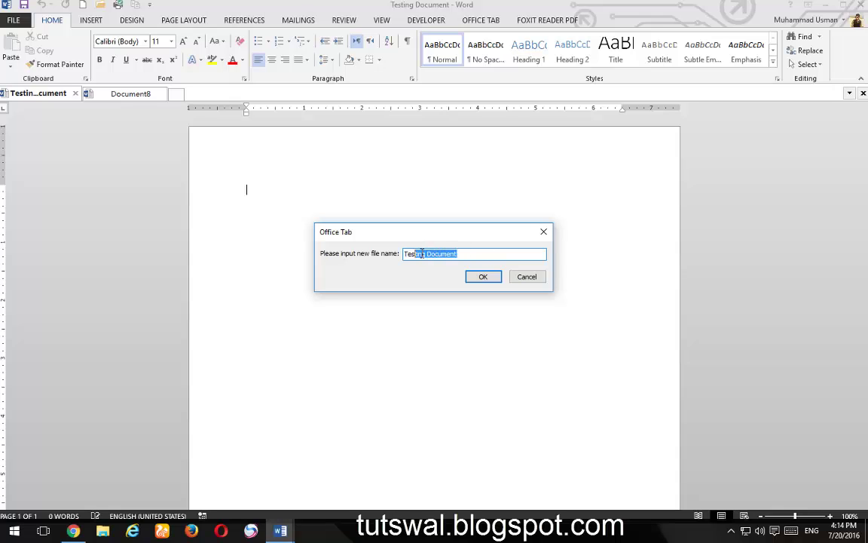
{"action": "key", "text": "BackSpace"}
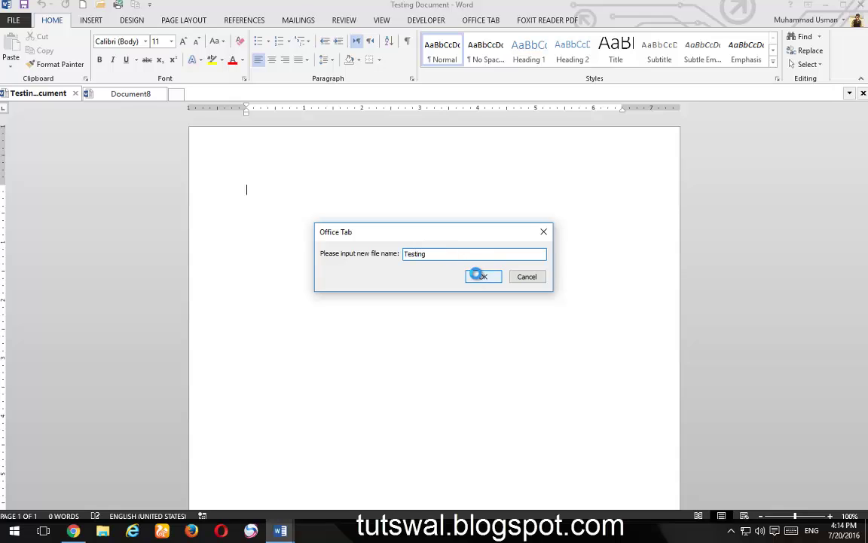
{"action": "left_click", "coordinate": [476, 277]}
- Check whether the Open Folder and Rename tab commands are available for the unsaved Document8
{"action": "right_click", "coordinate": [113, 98]}
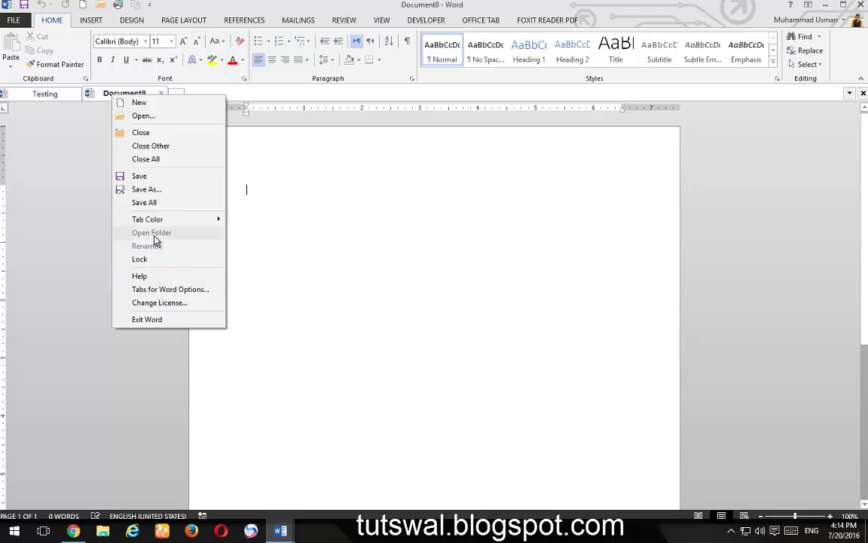
{"action": "left_click", "coordinate": [82, 200]}
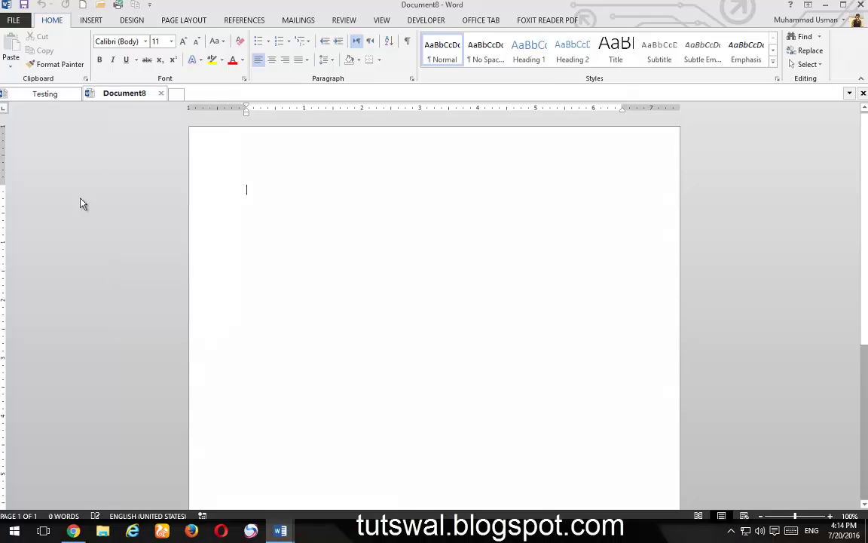
{"action": "right_click", "coordinate": [126, 100]}
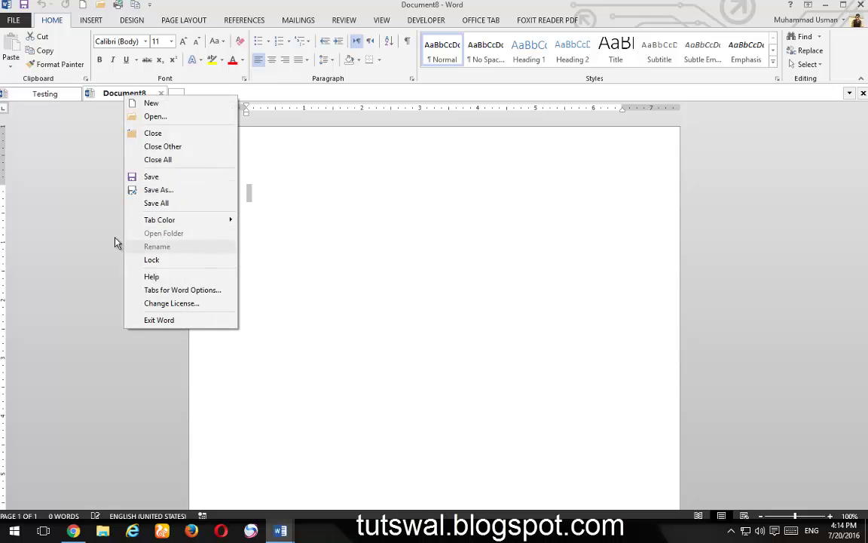
{"action": "left_click", "coordinate": [41, 228]}
{"action": "left_click", "coordinate": [299, 196]}
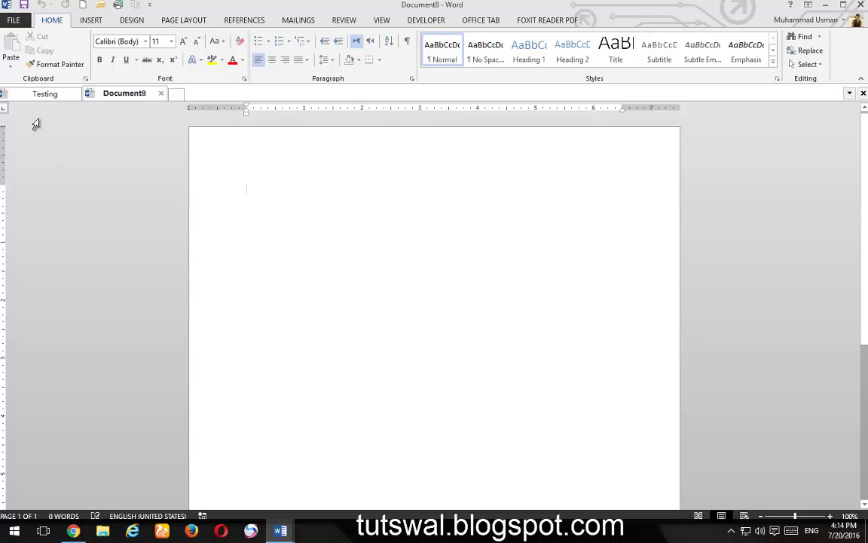
- Close the Testing document and review the setting for warning when closing all tabs in Tabs for Word Options
{"action": "left_click", "coordinate": [61, 95]}
{"action": "left_click", "coordinate": [76, 93]}
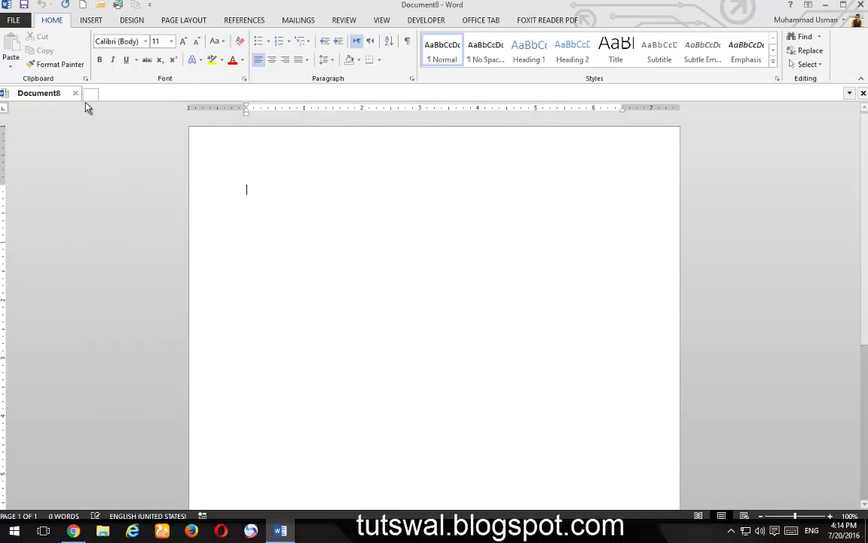
{"action": "right_click", "coordinate": [58, 99]}
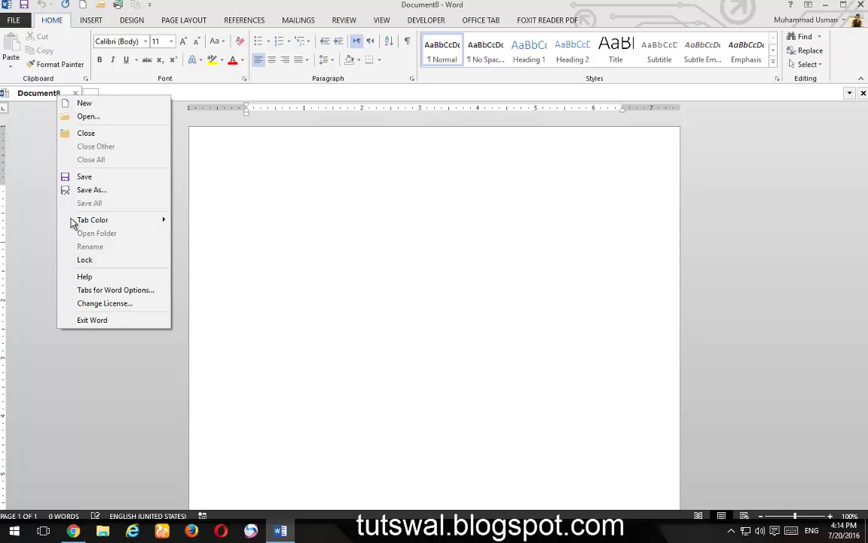
{"action": "left_click", "coordinate": [129, 291]}
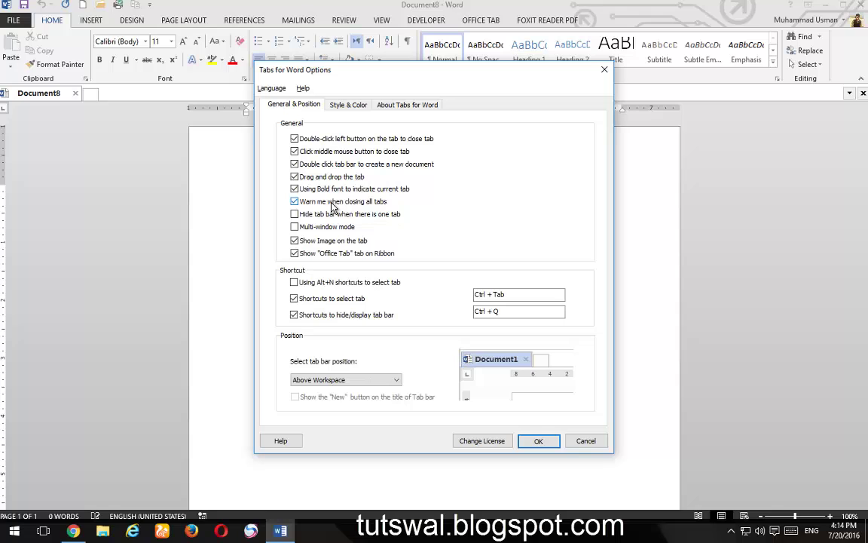
{"action": "left_click", "coordinate": [538, 440]}
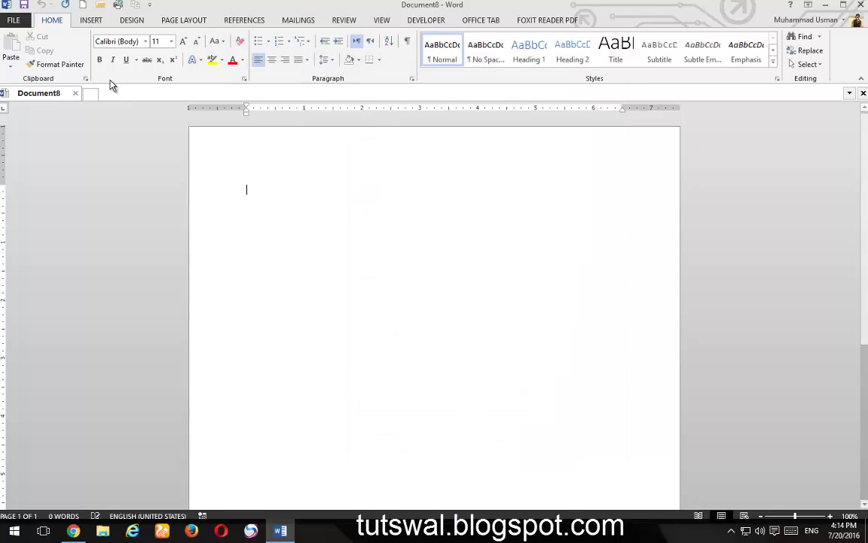
- Create two blank documents beside Document8 and switch to the first new one
{"action": "double_click", "coordinate": [93, 94]}
{"action": "left_click", "coordinate": [124, 93]}
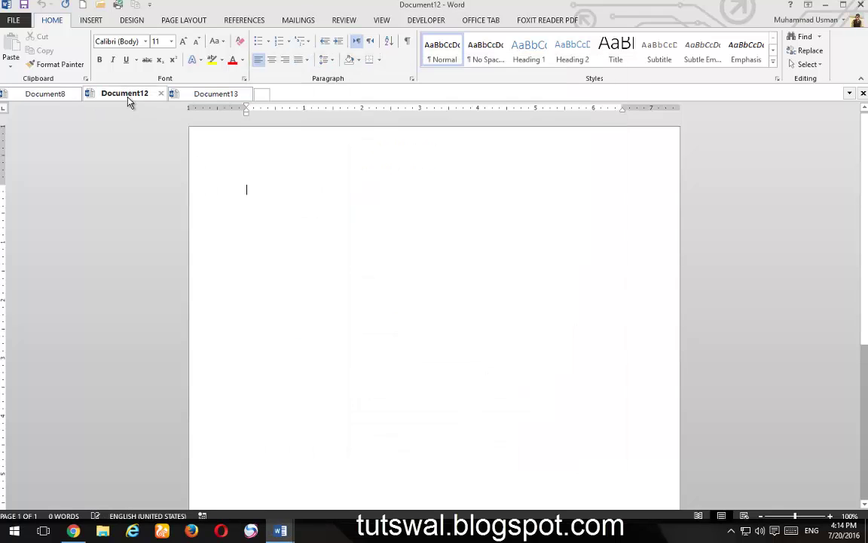
- Try closing the Word window, toggle the option to skip the close-all-tabs warning on and off, and cancel
{"action": "left_click", "coordinate": [863, 6]}
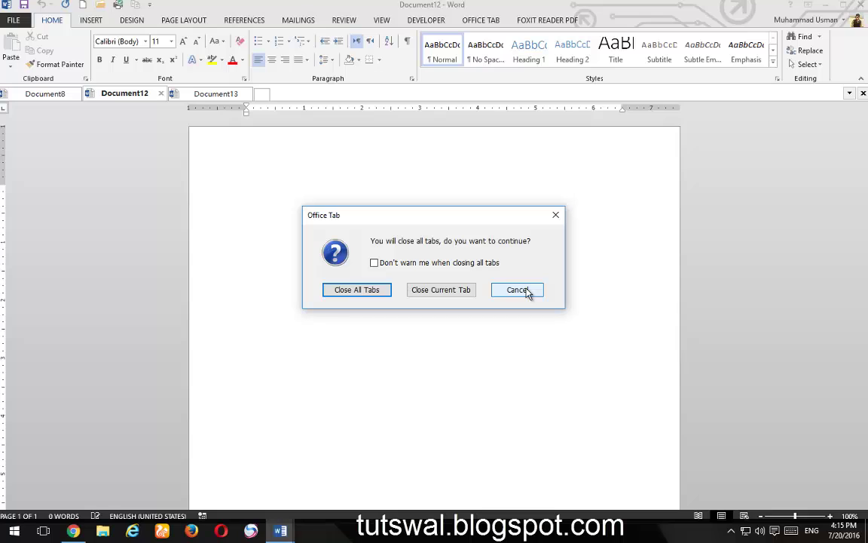
{"action": "left_click", "coordinate": [374, 263]}
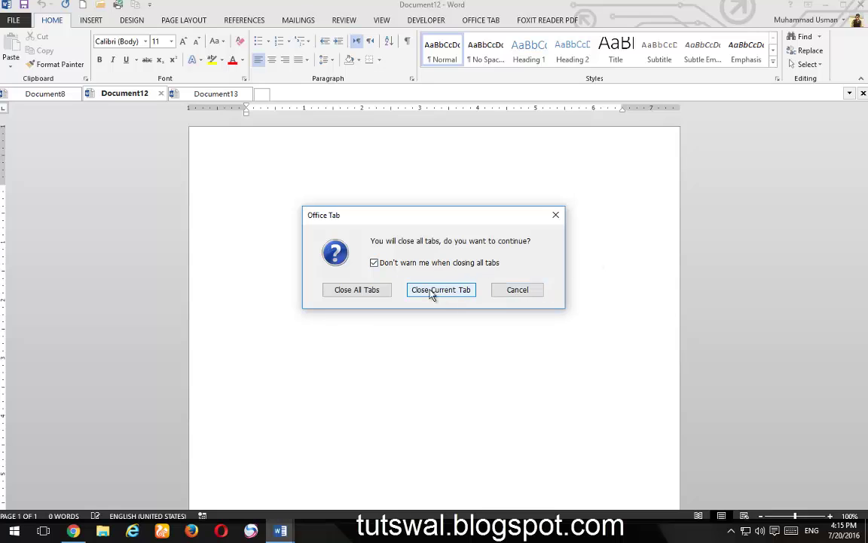
{"action": "left_click", "coordinate": [374, 263]}
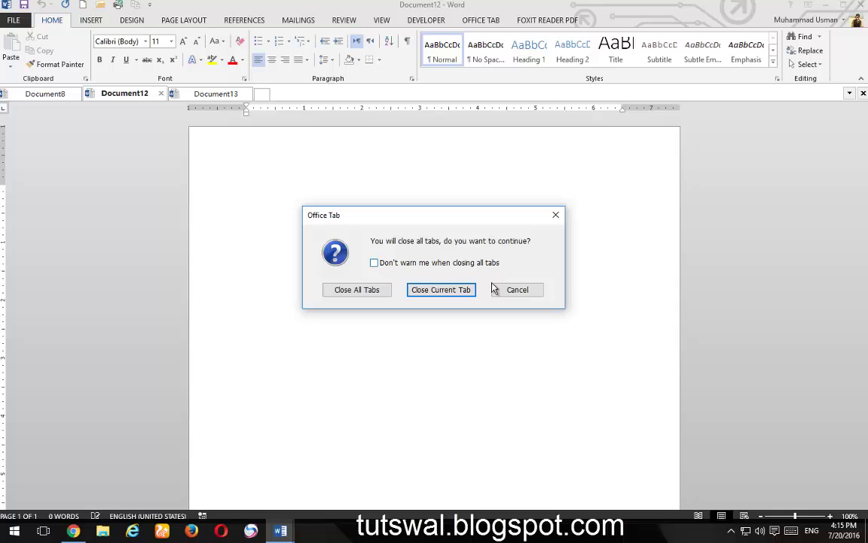
{"action": "left_click", "coordinate": [537, 289]}
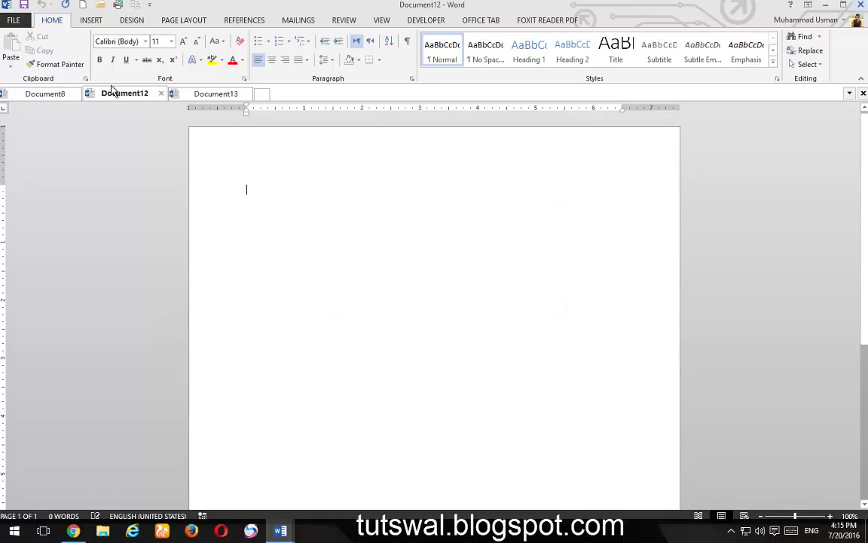
- Close Document12, and view the Change License window from the Document8 tab commands before dismissing it
{"action": "left_click", "coordinate": [161, 93]}
{"action": "right_click", "coordinate": [70, 94]}
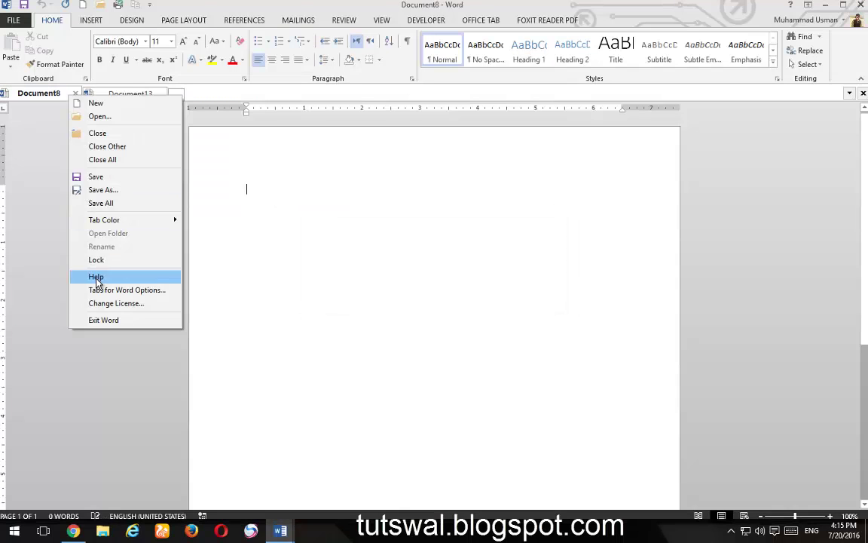
{"action": "left_click", "coordinate": [123, 304]}
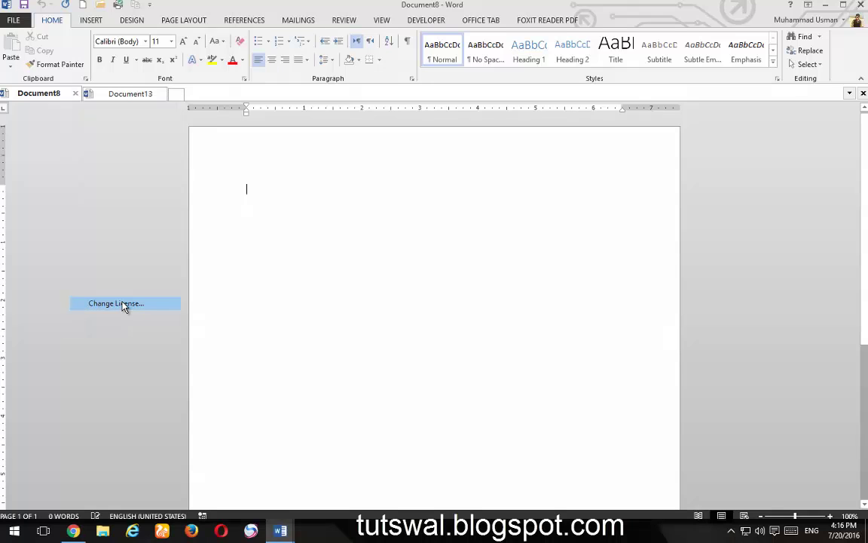
{"action": "left_click", "coordinate": [511, 328]}
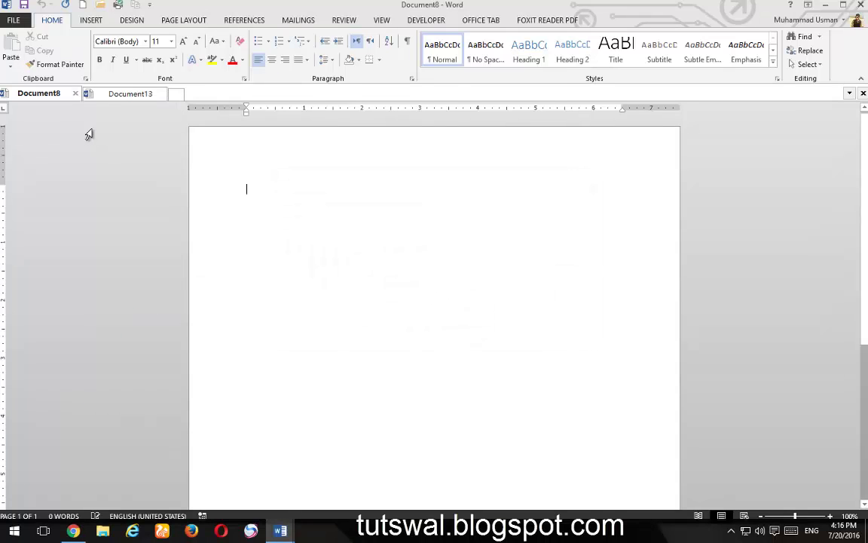
- Toggle hiding the tab bar when there is one tab on and back off in Tabs for Word Options, and apply
{"action": "right_click", "coordinate": [53, 92]}
{"action": "left_click", "coordinate": [94, 284]}
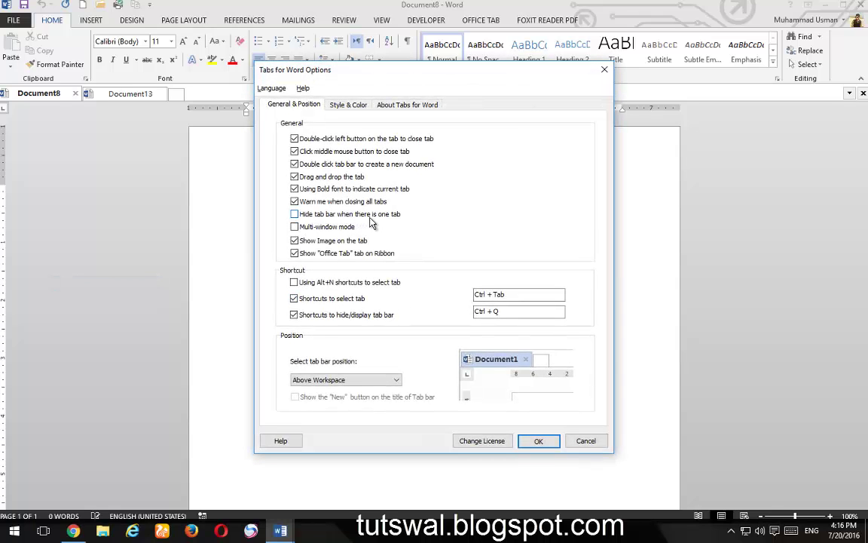
{"action": "left_click", "coordinate": [316, 215]}
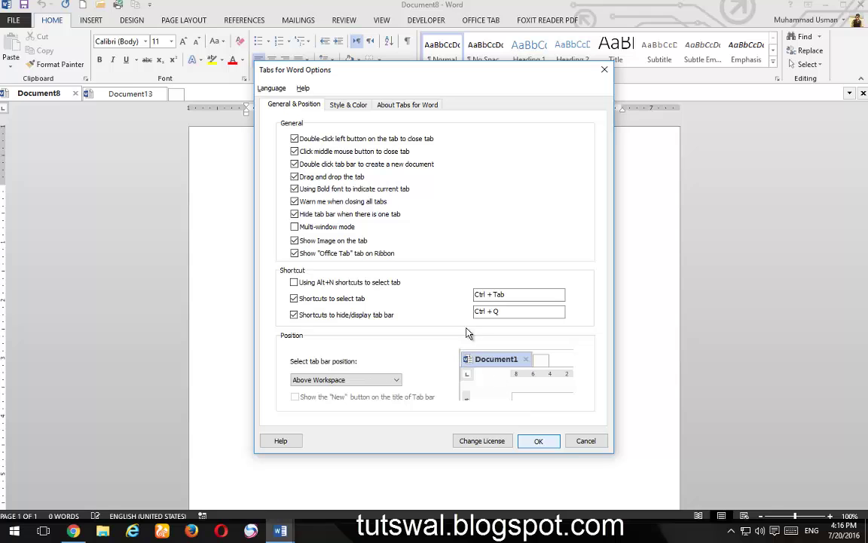
{"action": "left_click", "coordinate": [368, 215]}
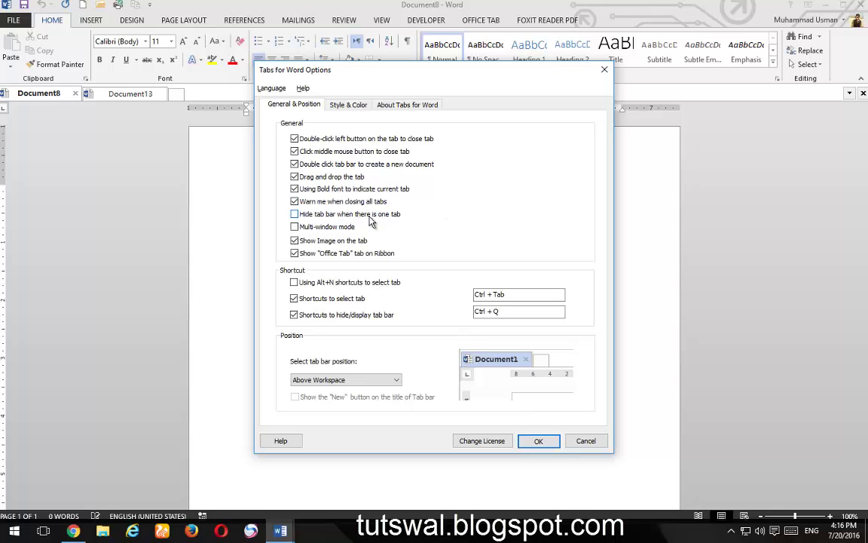
{"action": "left_click", "coordinate": [560, 443]}
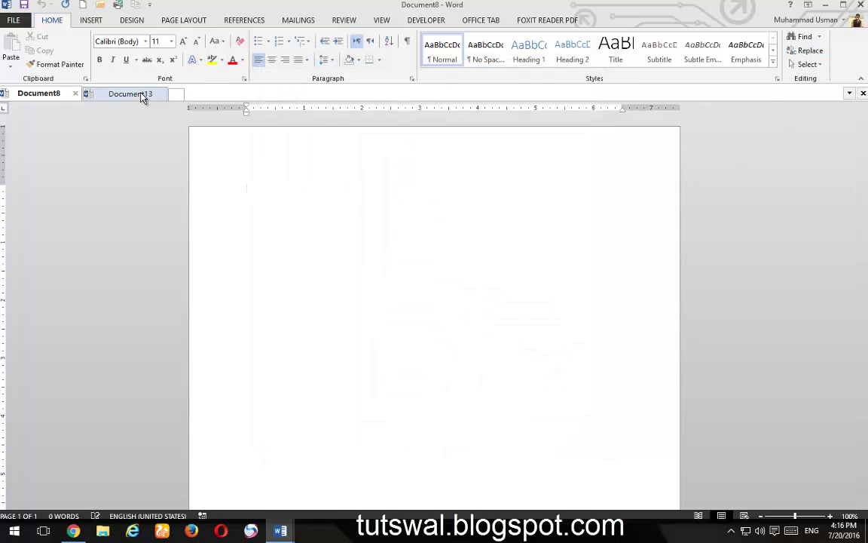
- Close the two remaining documents, Document8 and Document13
{"action": "left_click", "coordinate": [76, 95]}
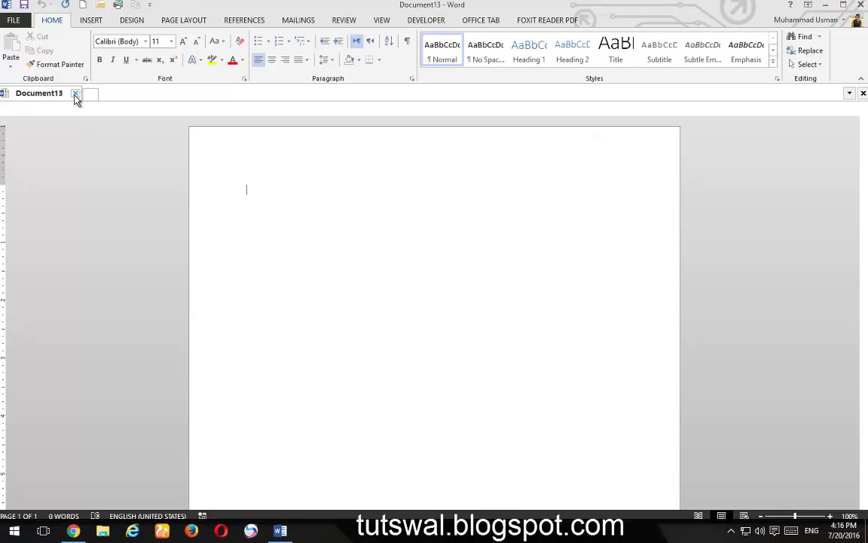
{"action": "left_click", "coordinate": [75, 95]}
- Check the tab list with no documents open, and create a blank document and close it again
{"action": "left_click", "coordinate": [850, 92]}
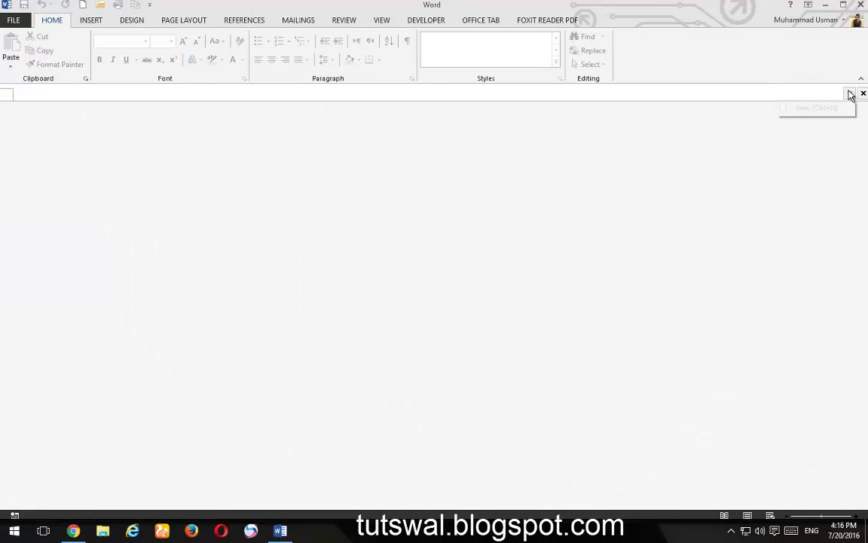
{"action": "key", "text": "ctrl+n"}
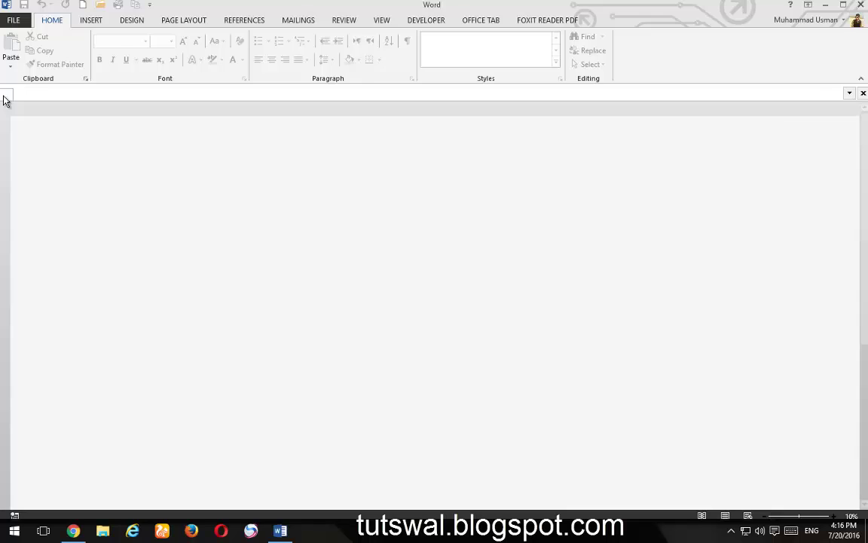
{"action": "left_click", "coordinate": [76, 94]}
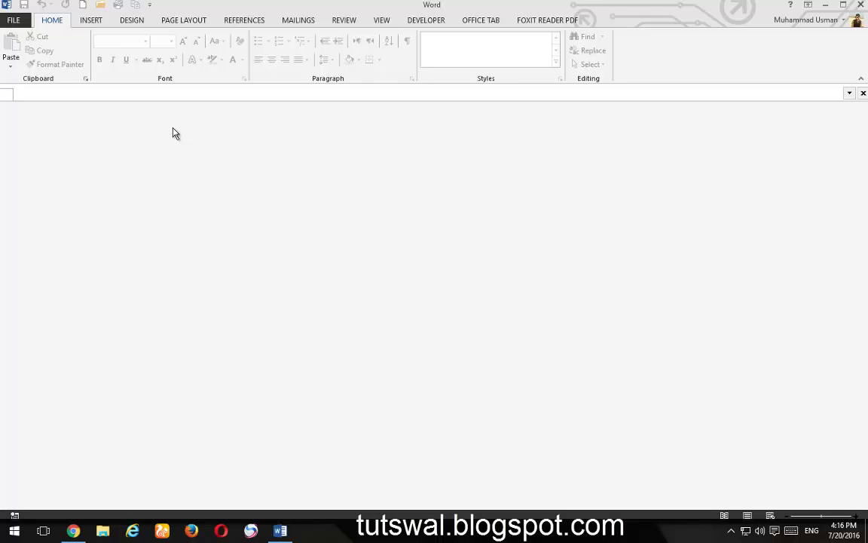
- Create a blank document and review the setting for hiding a single tab's bar in Tabs for Word Options
{"action": "double_click", "coordinate": [7, 95]}
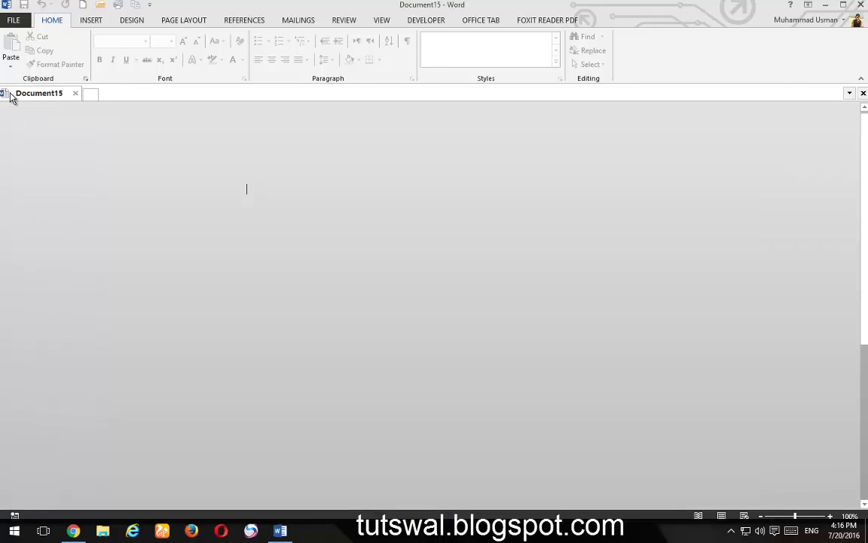
{"action": "right_click", "coordinate": [37, 96]}
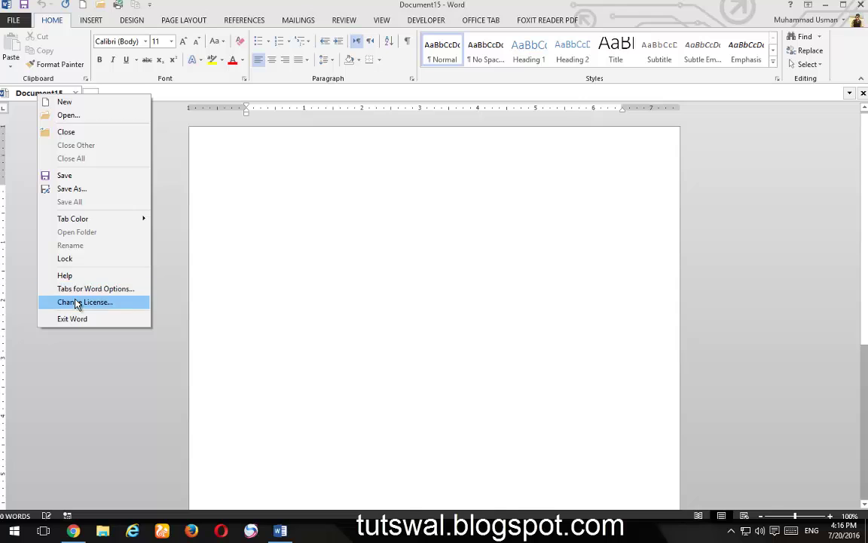
{"action": "left_click", "coordinate": [57, 289]}
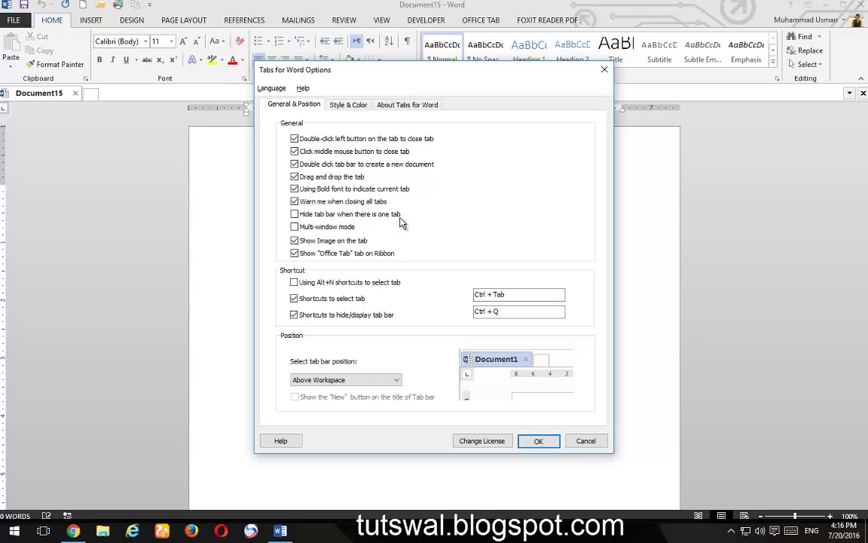
{"action": "left_click", "coordinate": [539, 440]}
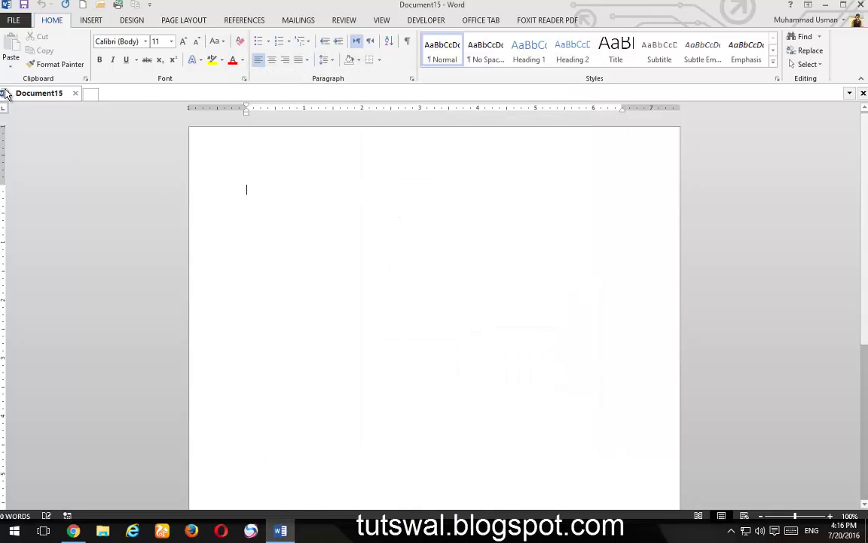
- Create two blank documents beside Document15 and switch between the second and third document tabs
{"action": "double_click", "coordinate": [99, 94]}
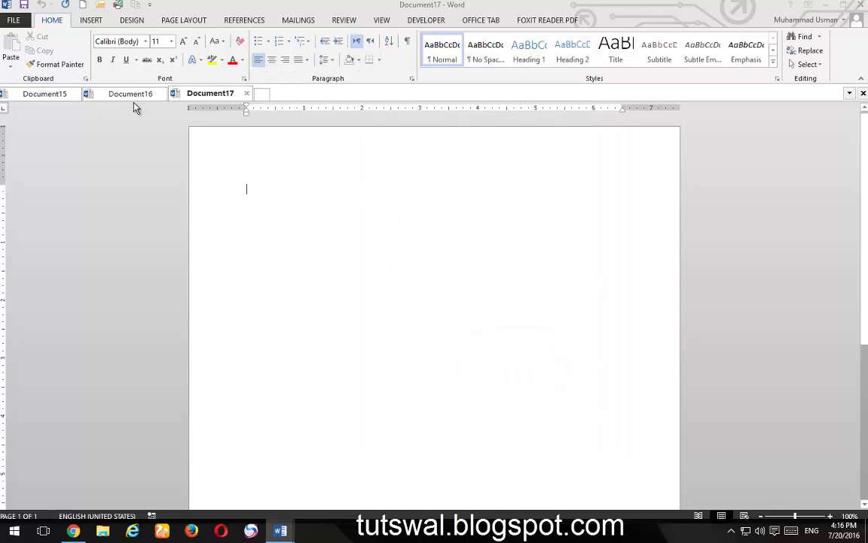
{"action": "left_click", "coordinate": [132, 96]}
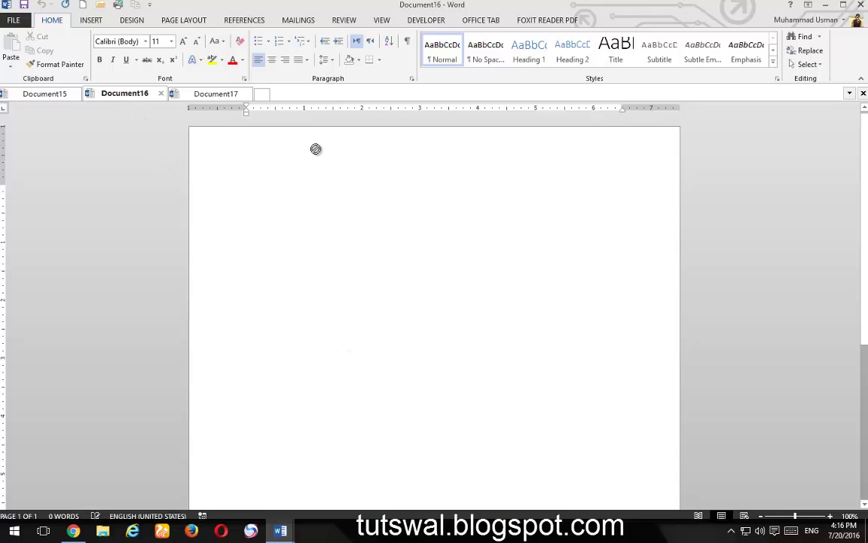
{"action": "left_click", "coordinate": [236, 96]}
- Restore the Word window to a smaller size, close Document17 from its tab, and maximize the window again
{"action": "left_click_drag", "start_coordinate": [562, 6], "coordinate": [563, 39]}
{"action": "double_click", "coordinate": [205, 129]}
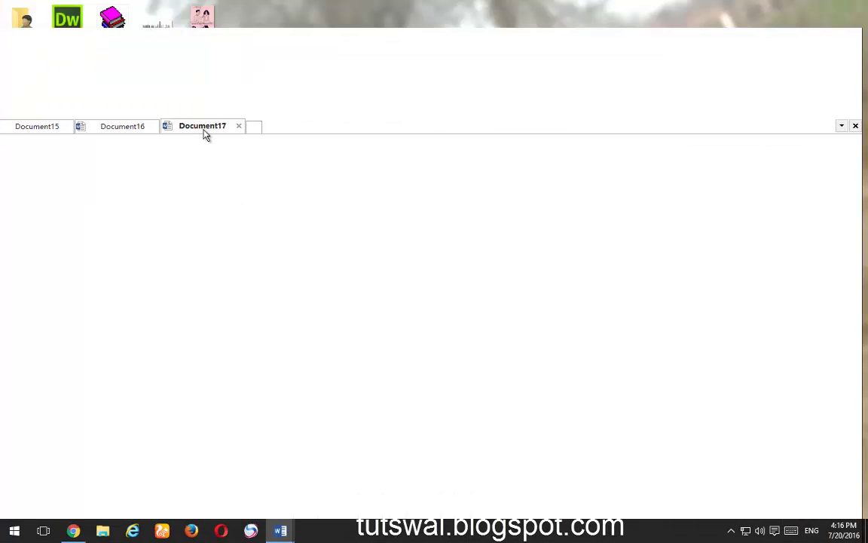
{"action": "left_click", "coordinate": [280, 531]}
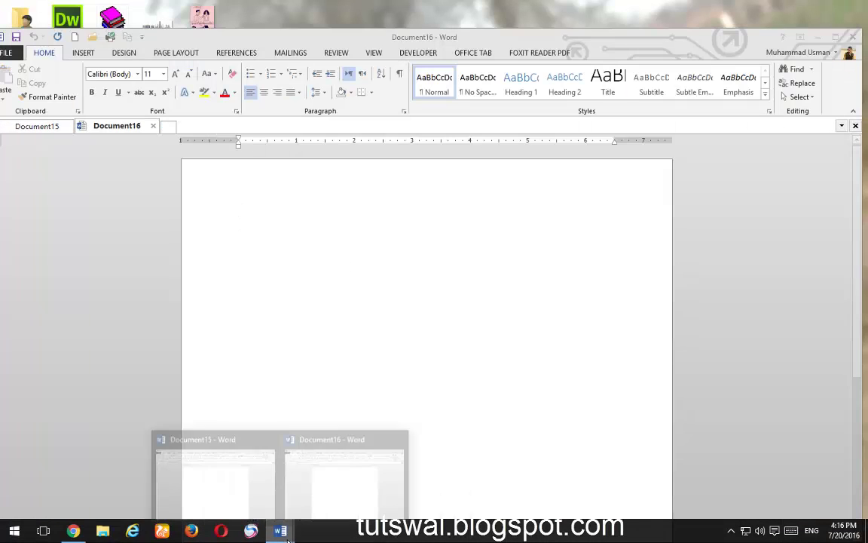
{"action": "double_click", "coordinate": [424, 37]}
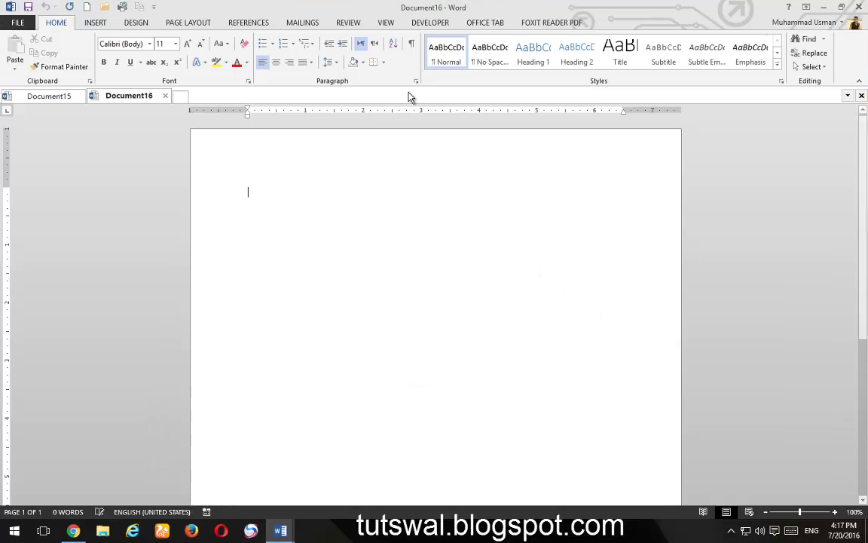
{"action": "key", "text": "super+Down"}
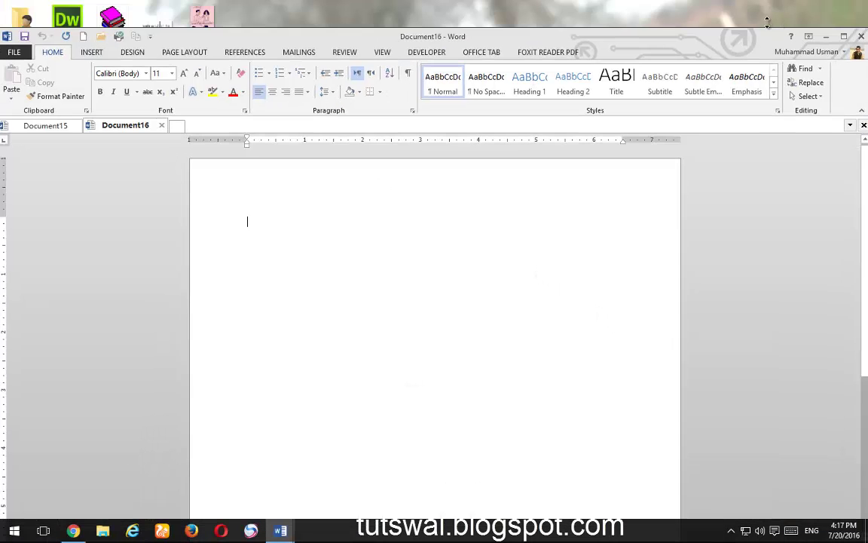
{"action": "key", "text": "super+Up"}
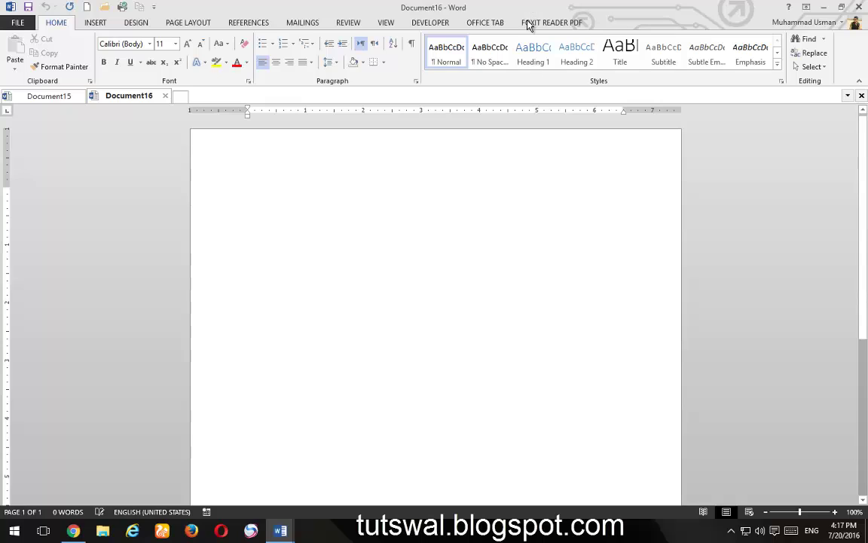
{"action": "double_click", "coordinate": [748, 13]}
- Enable Multi-window mode in Tabs for Word Options and apply the change
{"action": "right_click", "coordinate": [137, 96]}
{"action": "left_click", "coordinate": [169, 292]}
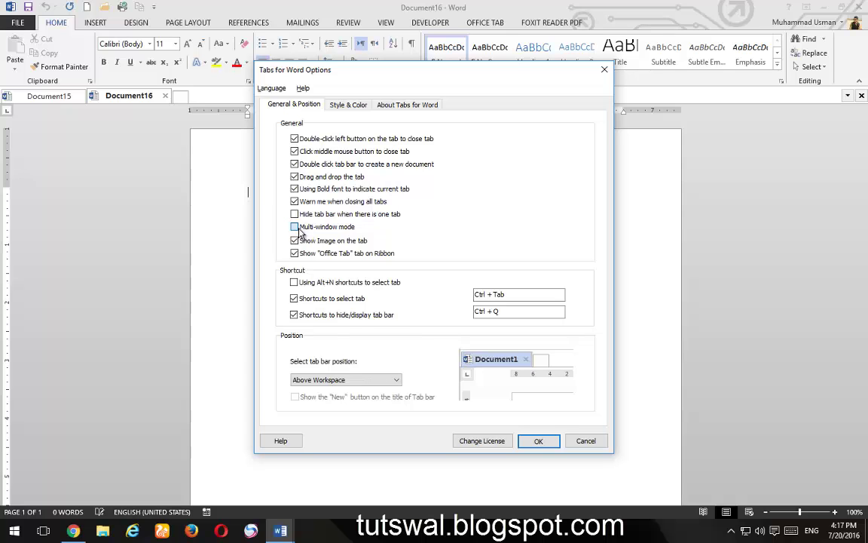
{"action": "left_click", "coordinate": [294, 226]}
{"action": "left_click", "coordinate": [538, 441]}
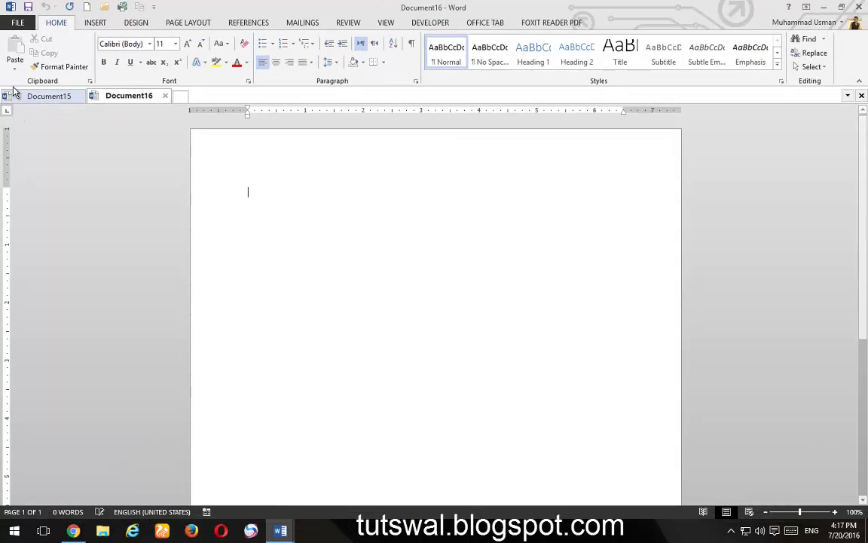
- Separate the Document15 window from Document16 by moving it down the screen, minimize and reopen it, and maximize it
{"action": "left_click", "coordinate": [76, 100]}
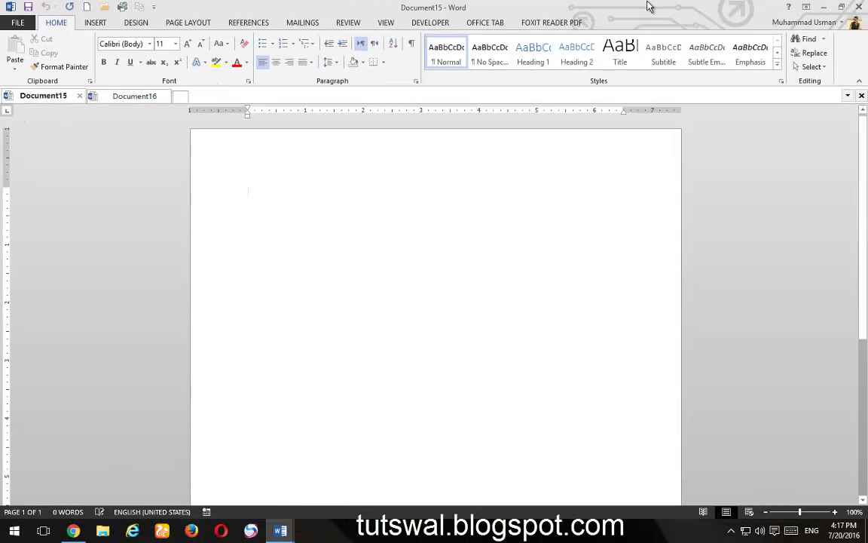
{"action": "left_click_drag", "start_coordinate": [650, 58], "coordinate": [646, 306]}
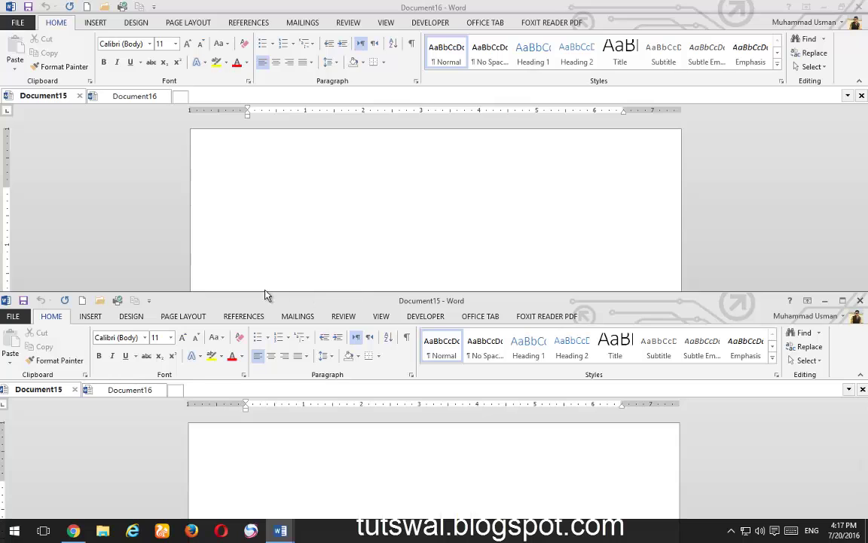
{"action": "left_click", "coordinate": [827, 302]}
{"action": "mouse_move", "coordinate": [281, 531]}
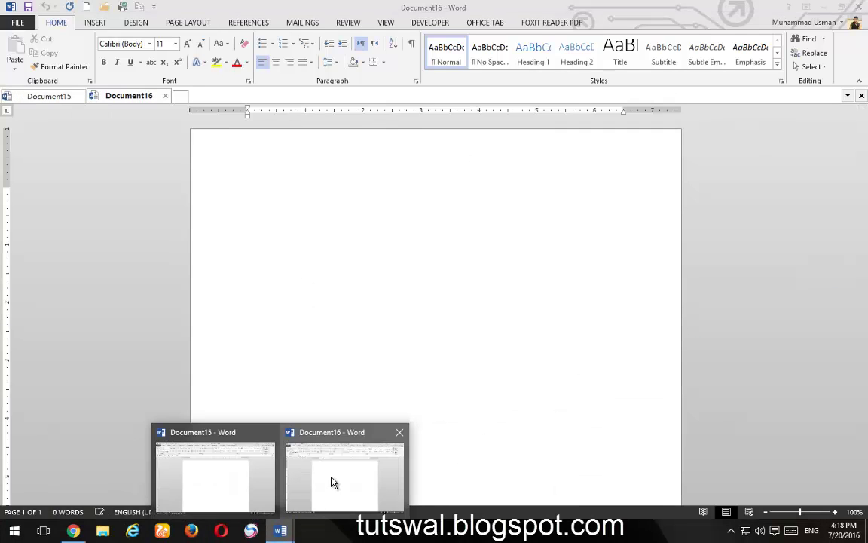
{"action": "left_click", "coordinate": [268, 468]}
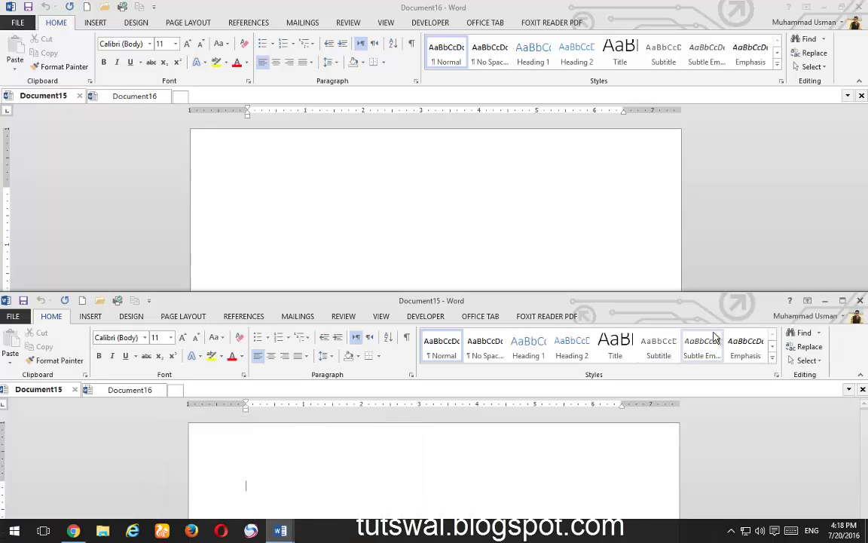
{"action": "left_click", "coordinate": [843, 301]}
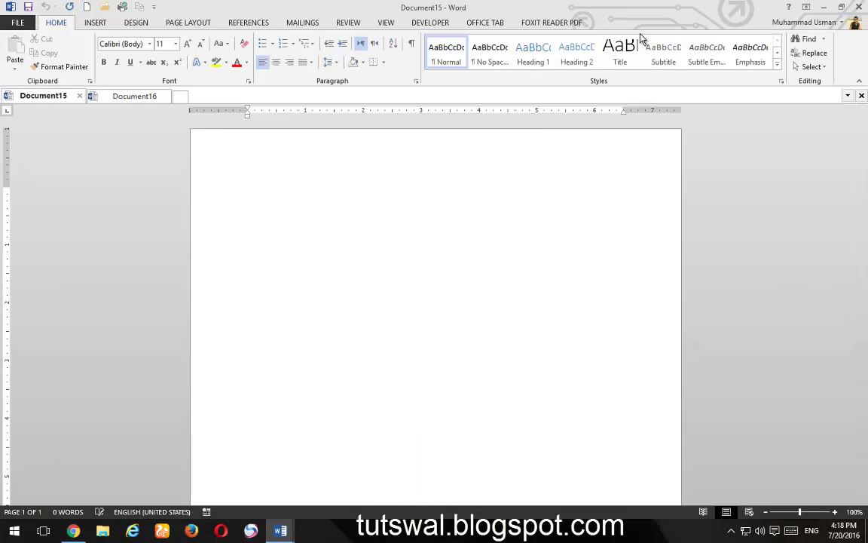
- Disable Multi-window mode in Tabs for Word Options and apply the change
{"action": "right_click", "coordinate": [121, 98]}
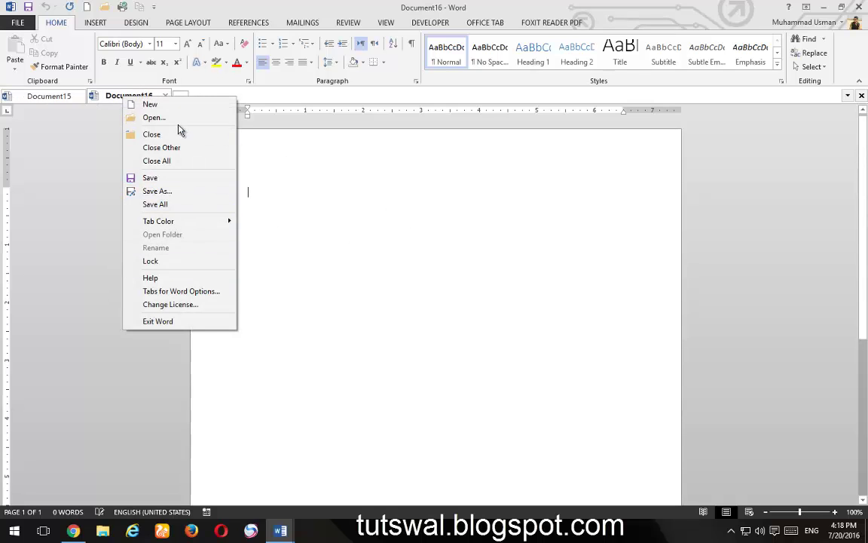
{"action": "left_click", "coordinate": [183, 293]}
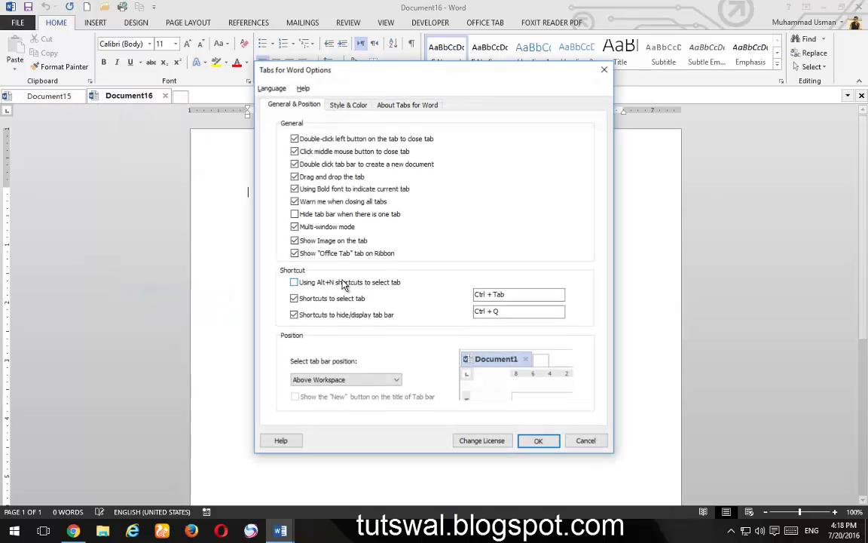
{"action": "left_click", "coordinate": [316, 230]}
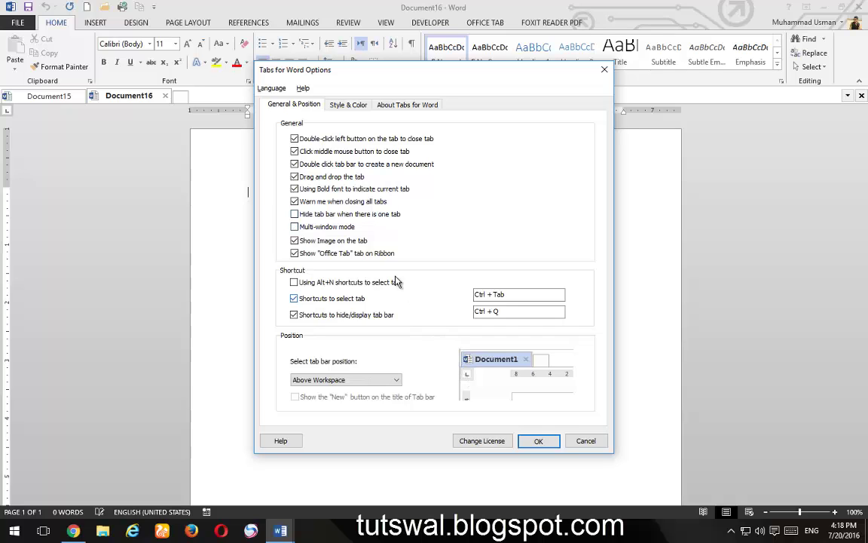
{"action": "left_click", "coordinate": [316, 242]}
{"action": "left_click", "coordinate": [538, 440]}
- Create a blank document beside Document16 and cycle twice through the three open document tabs
{"action": "left_click", "coordinate": [182, 96]}
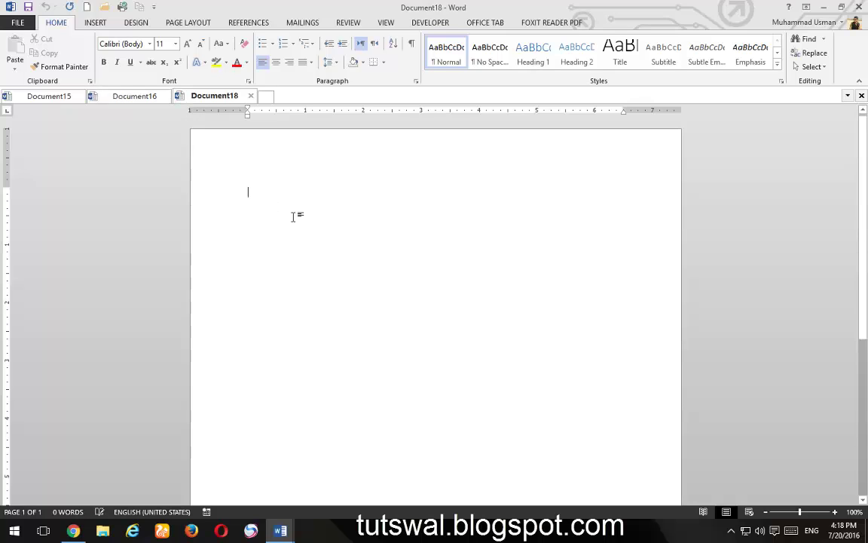
{"action": "key", "text": "ctrl+Tab"}
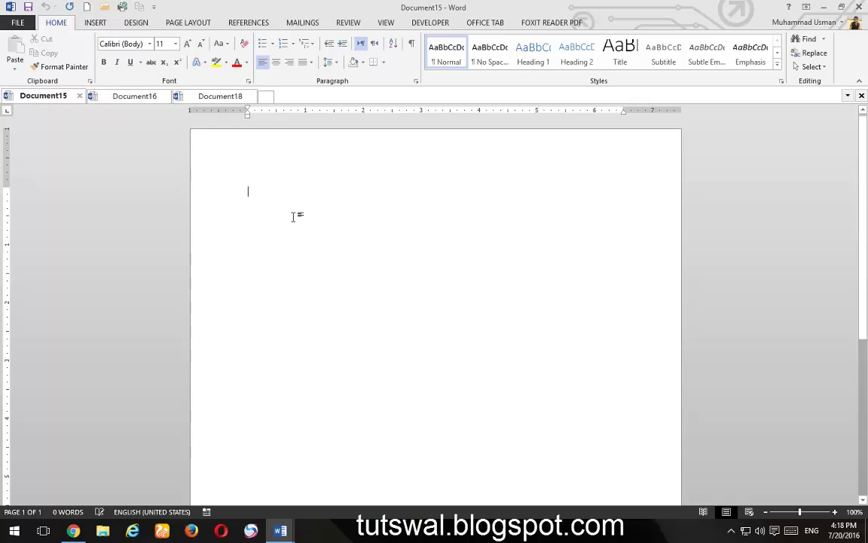
{"action": "key", "text": "ctrl+Tab"}
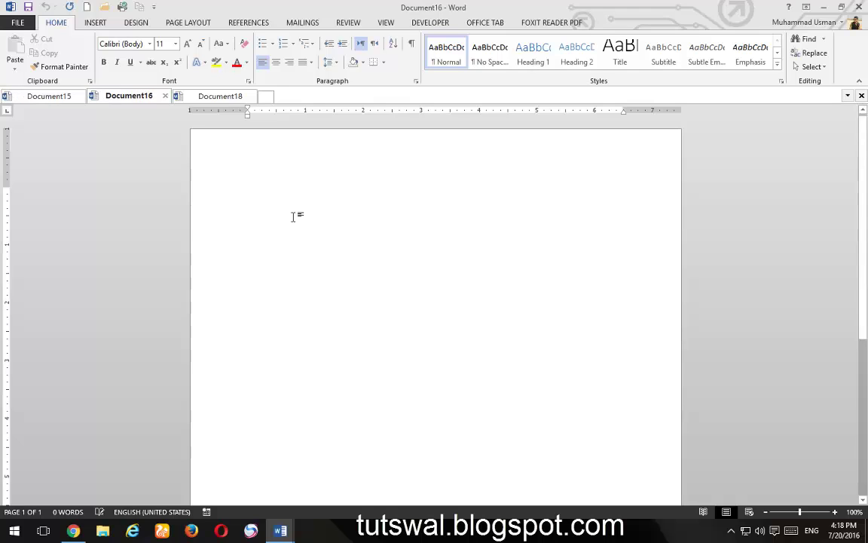
{"action": "key", "text": "ctrl+Tab"}
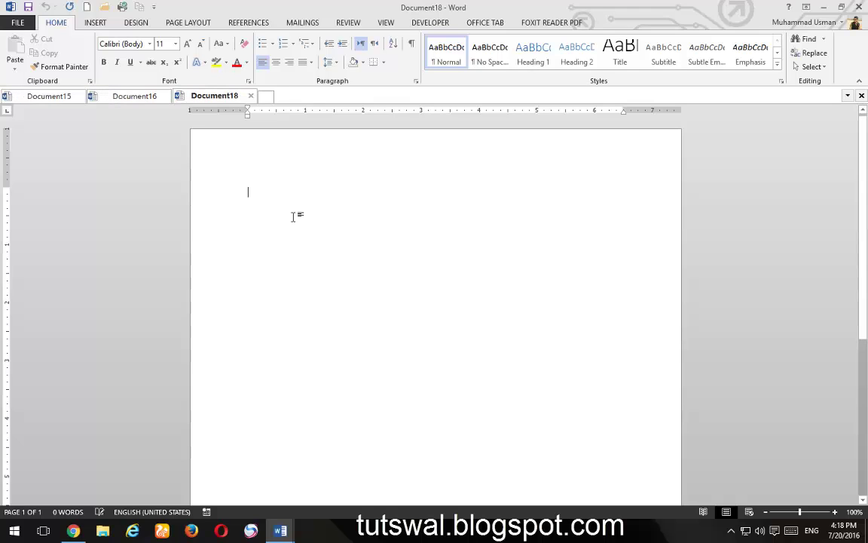
{"action": "key", "text": "ctrl+Tab"}
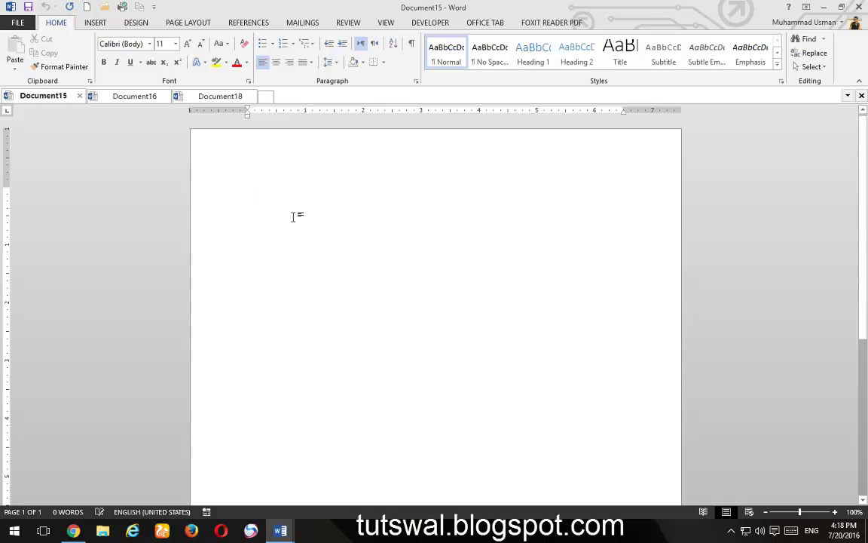
{"action": "key", "text": "ctrl+Tab"}
{"action": "key", "text": "ctrl+Tab"}
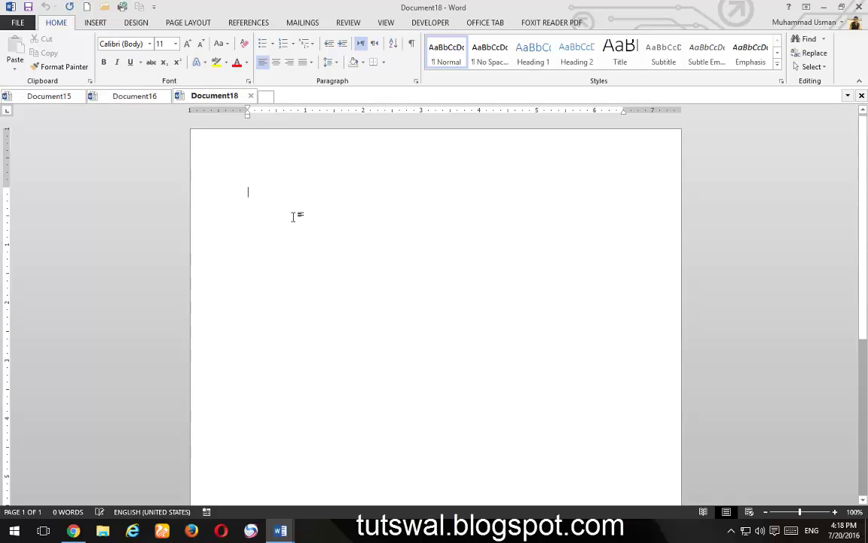
- Check the option for hiding or displaying the tab bar in Tabs for Word Options, and hide and redisplay the tab bar
{"action": "right_click", "coordinate": [194, 98]}
{"action": "left_click", "coordinate": [238, 295]}
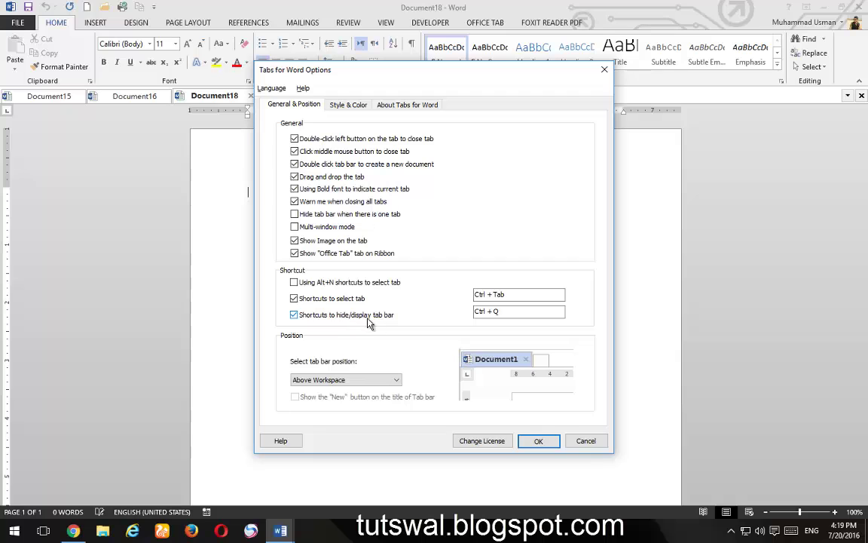
{"action": "left_click", "coordinate": [586, 441]}
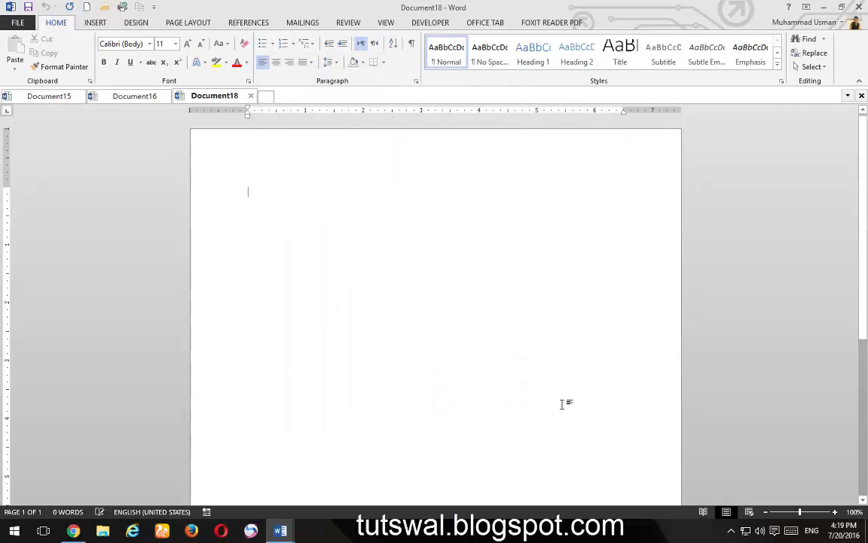
{"action": "key", "text": "ctrl+q"}
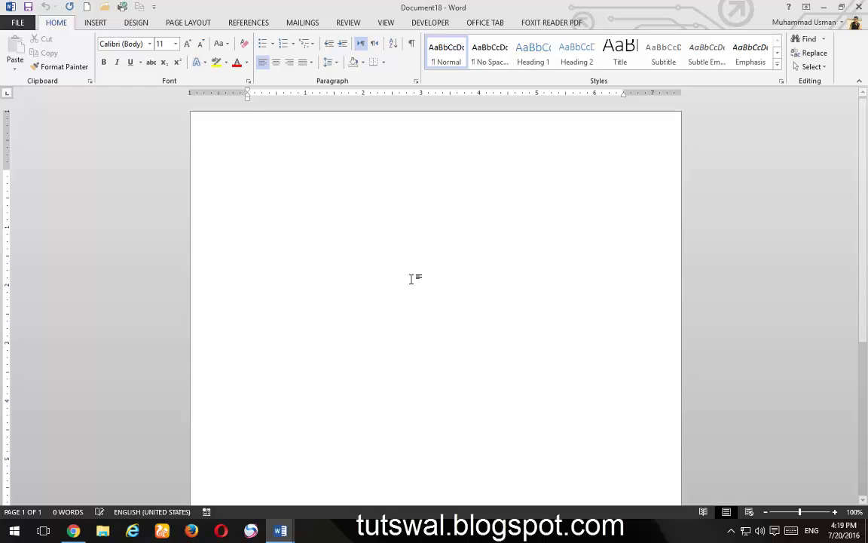
{"action": "key", "text": "ctrl+q"}
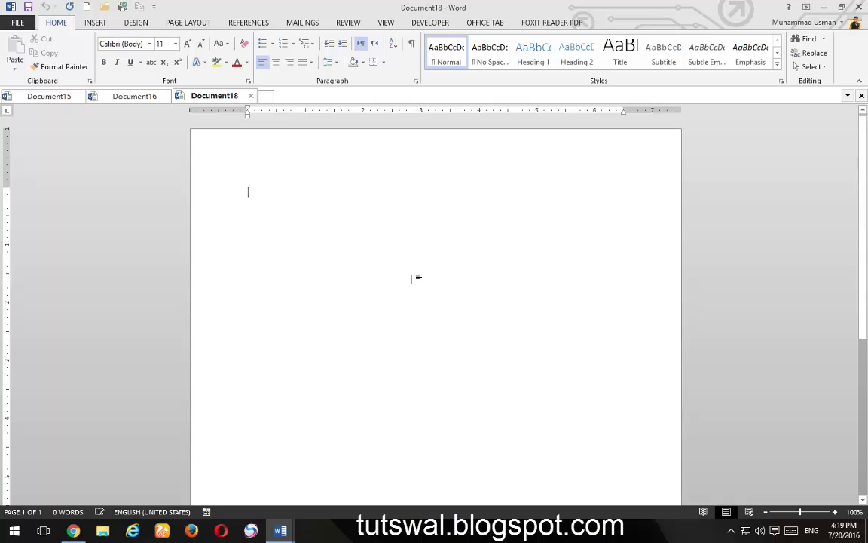
- Set the tab bar position to Left Workspace in Tabs for Word Options and apply it
{"action": "right_click", "coordinate": [203, 97]}
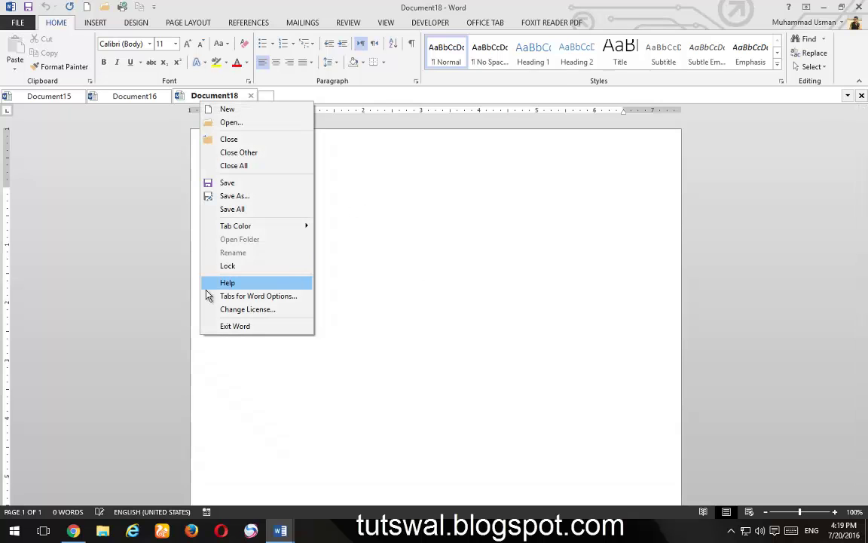
{"action": "left_click", "coordinate": [209, 295]}
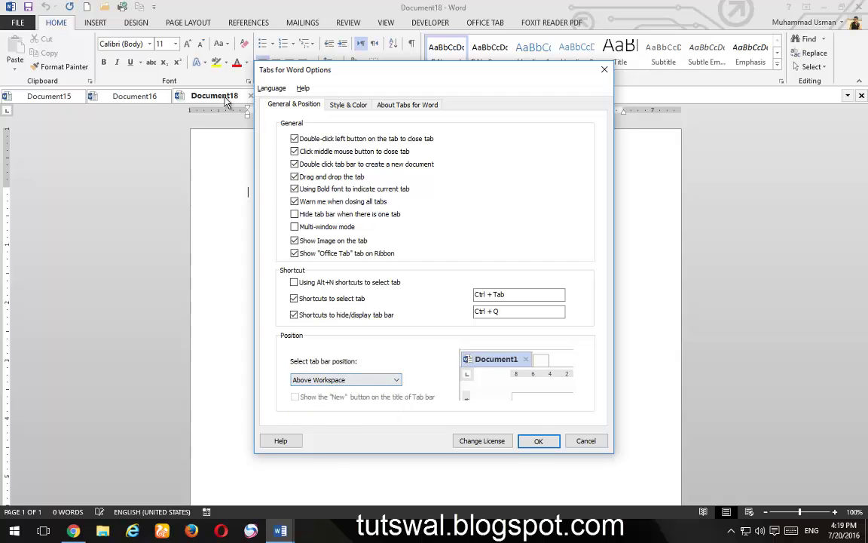
{"action": "left_click", "coordinate": [356, 380]}
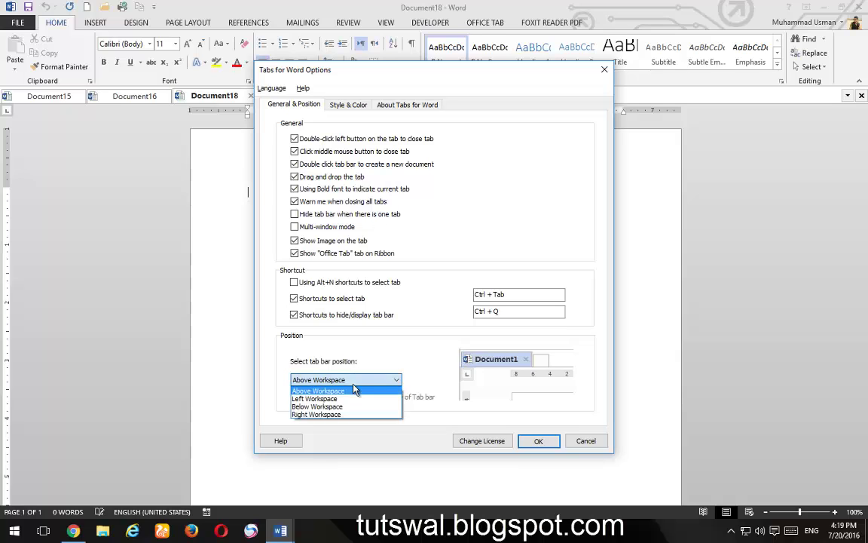
{"action": "left_click", "coordinate": [350, 397]}
{"action": "left_click", "coordinate": [349, 382]}
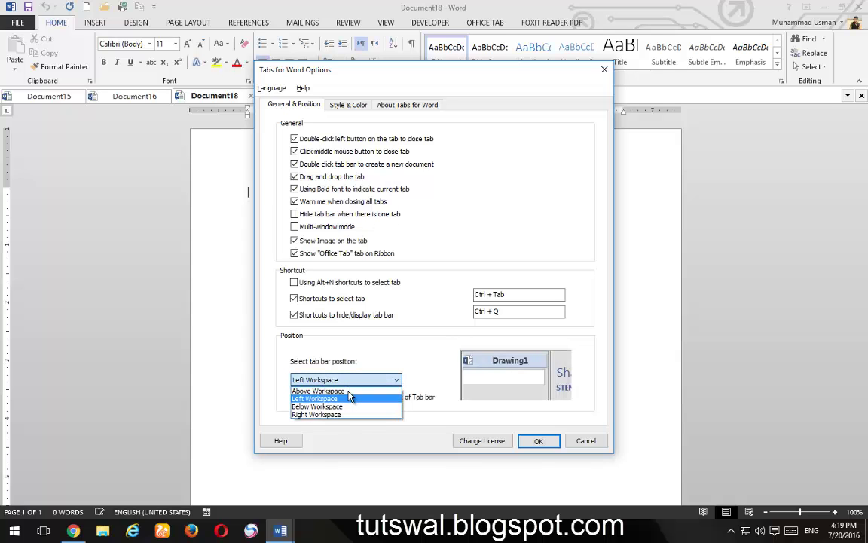
{"action": "left_click", "coordinate": [351, 397]}
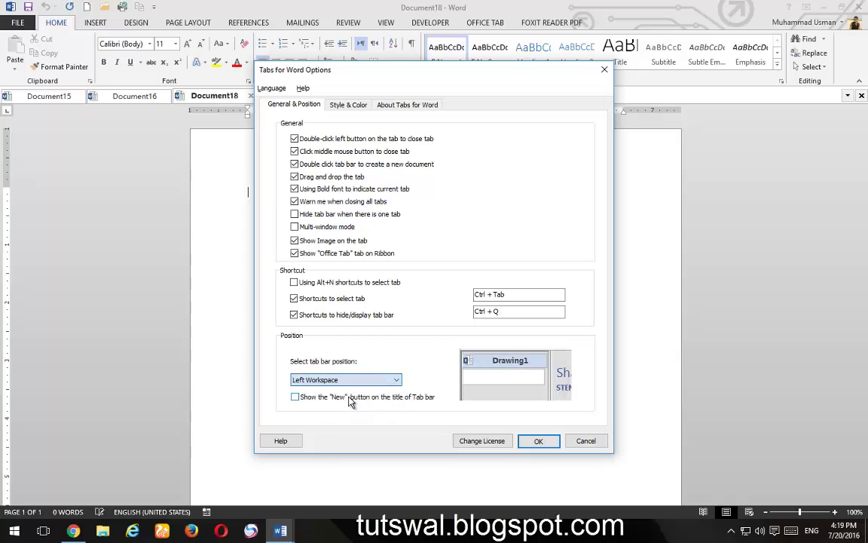
{"action": "left_click", "coordinate": [544, 442]}
- Switch back and forth between Document16 and Document18 in the vertical tab bar
{"action": "left_click", "coordinate": [53, 125]}
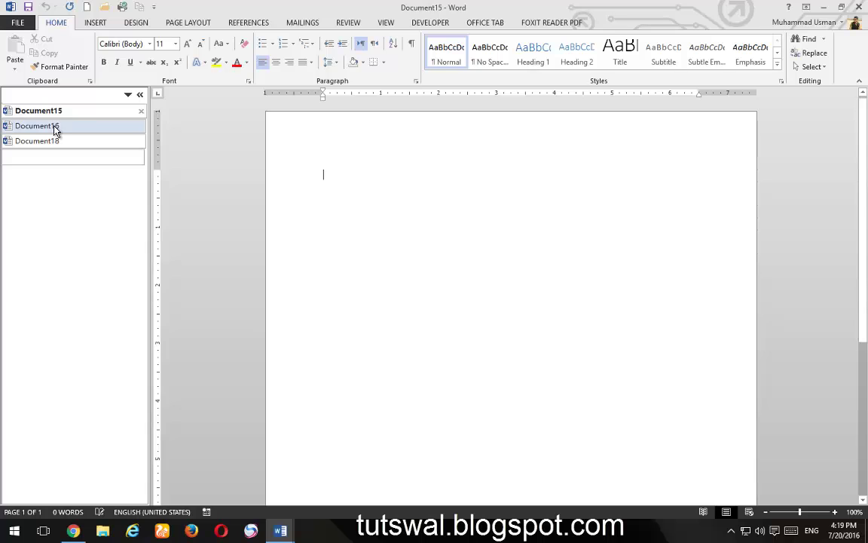
{"action": "left_click", "coordinate": [57, 145]}
{"action": "left_click", "coordinate": [72, 125]}
{"action": "left_click", "coordinate": [67, 140]}
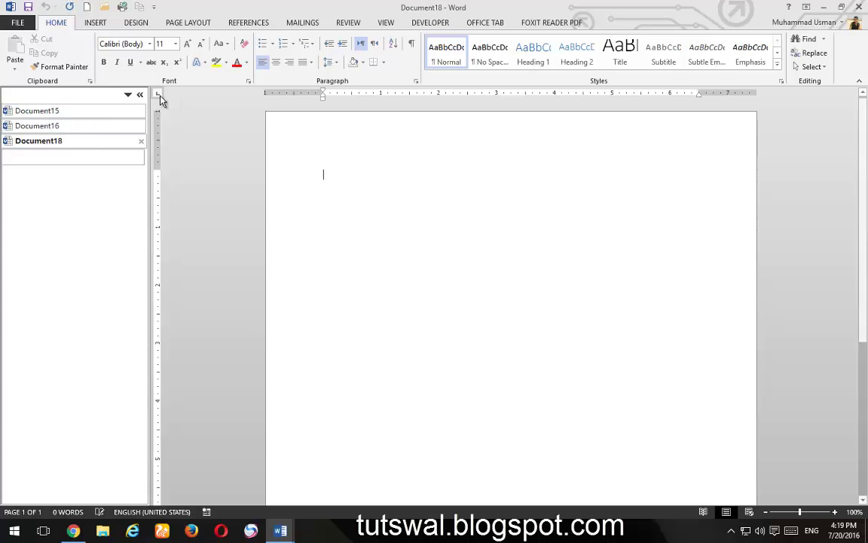
- Preview the Below Workspace tab bar position, and set the position back to Above Workspace and apply it
{"action": "right_click", "coordinate": [90, 113]}
{"action": "left_click", "coordinate": [141, 309]}
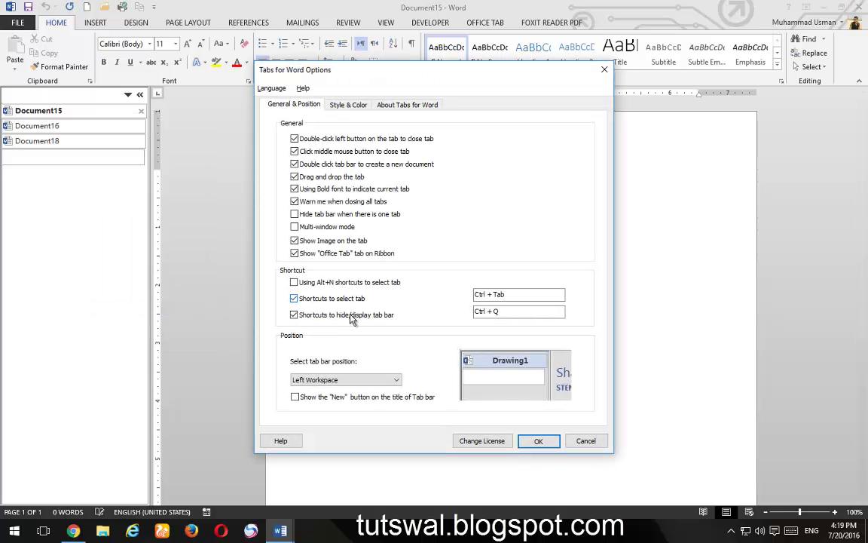
{"action": "left_click", "coordinate": [395, 380]}
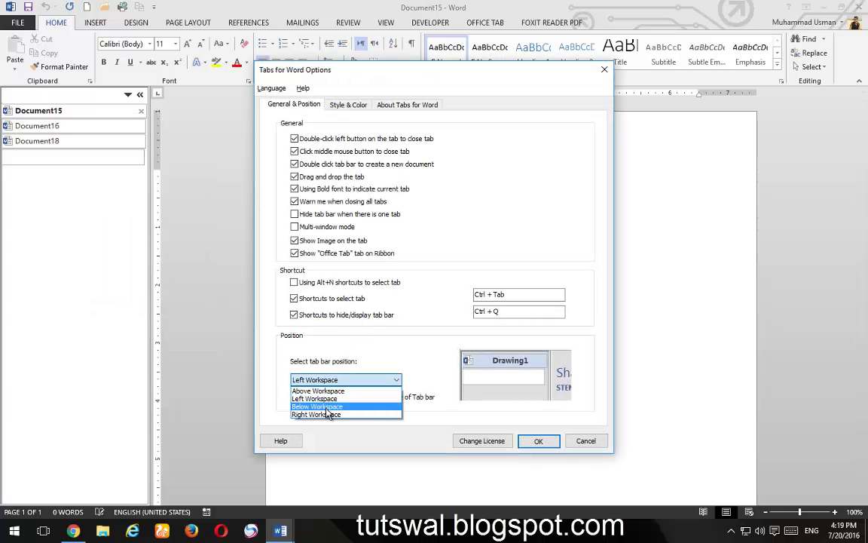
{"action": "left_click", "coordinate": [329, 413]}
{"action": "left_click", "coordinate": [331, 380]}
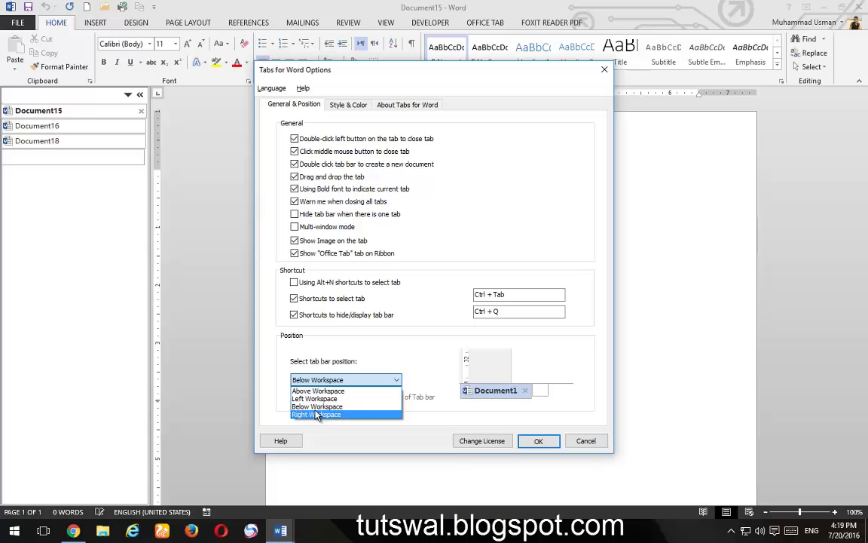
{"action": "left_click", "coordinate": [320, 390]}
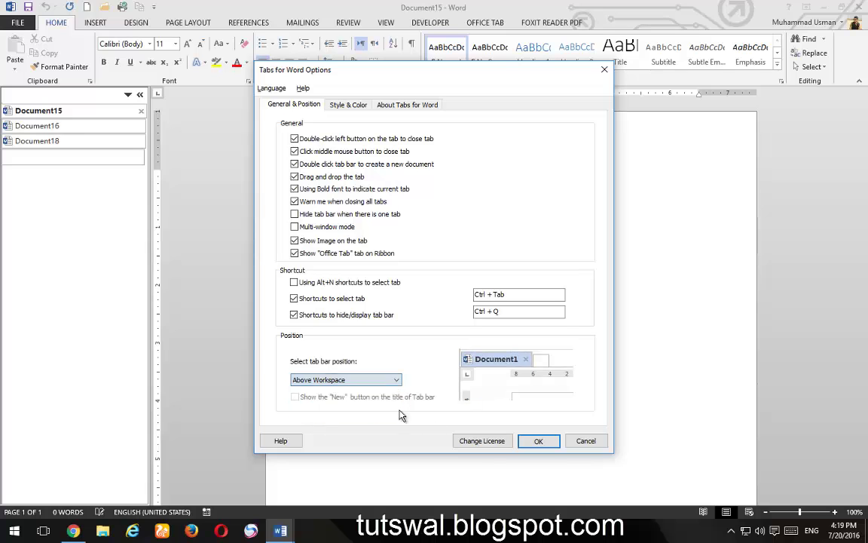
{"action": "left_click", "coordinate": [536, 442]}
- Preview Tab Style-2 in the tab style settings, and choose and apply Tab Style-1
{"action": "right_click", "coordinate": [220, 99]}
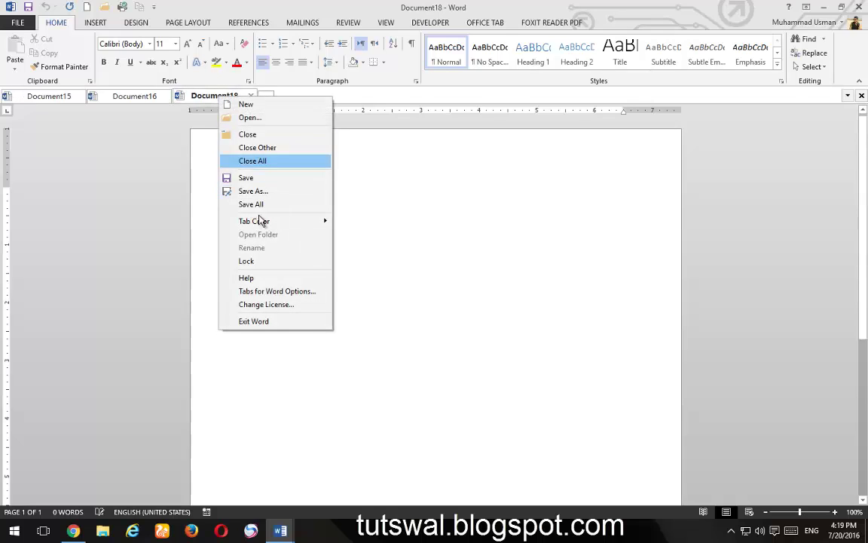
{"action": "left_click", "coordinate": [264, 291]}
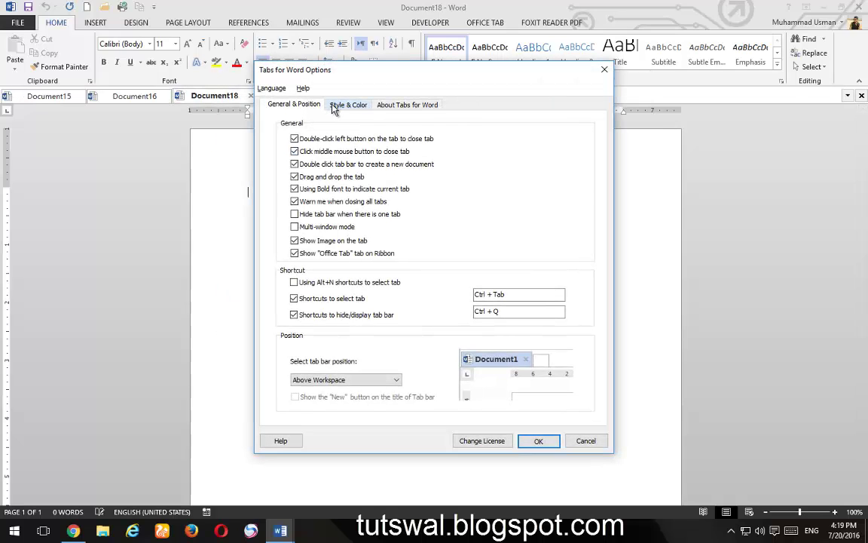
{"action": "left_click", "coordinate": [335, 106]}
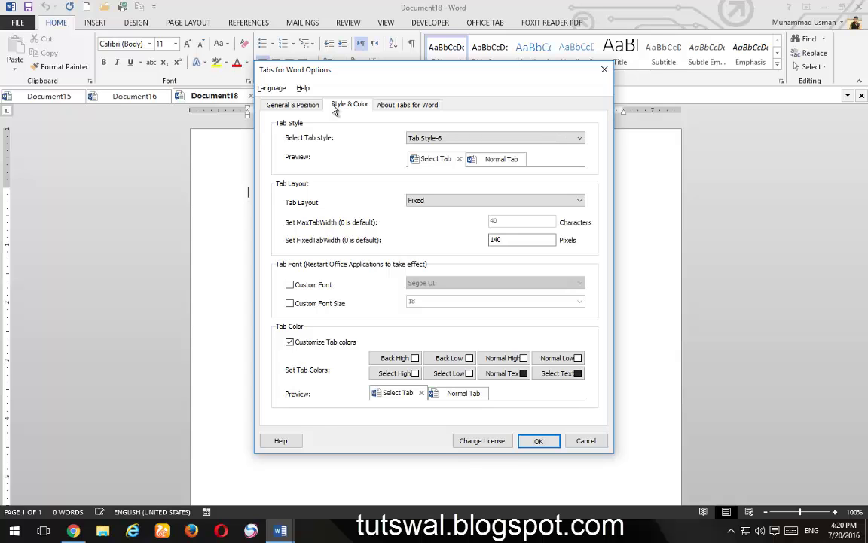
{"action": "left_click", "coordinate": [453, 138]}
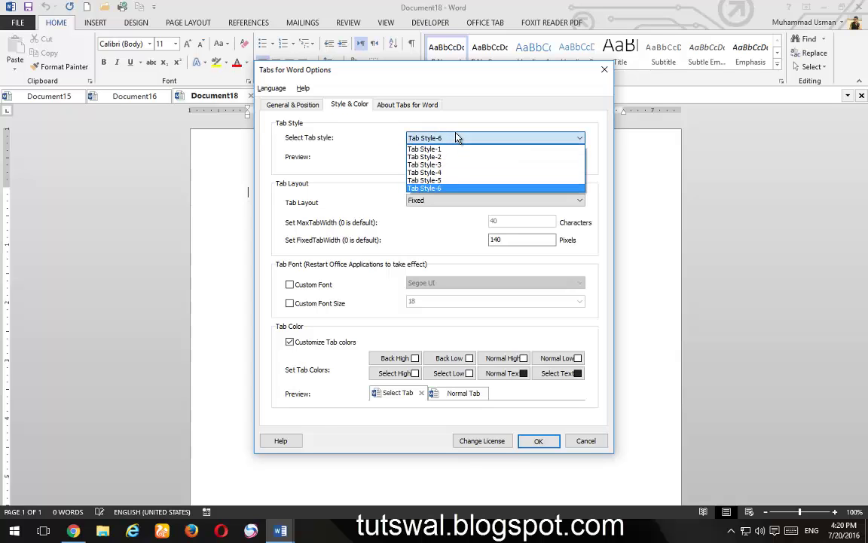
{"action": "left_click", "coordinate": [448, 140]}
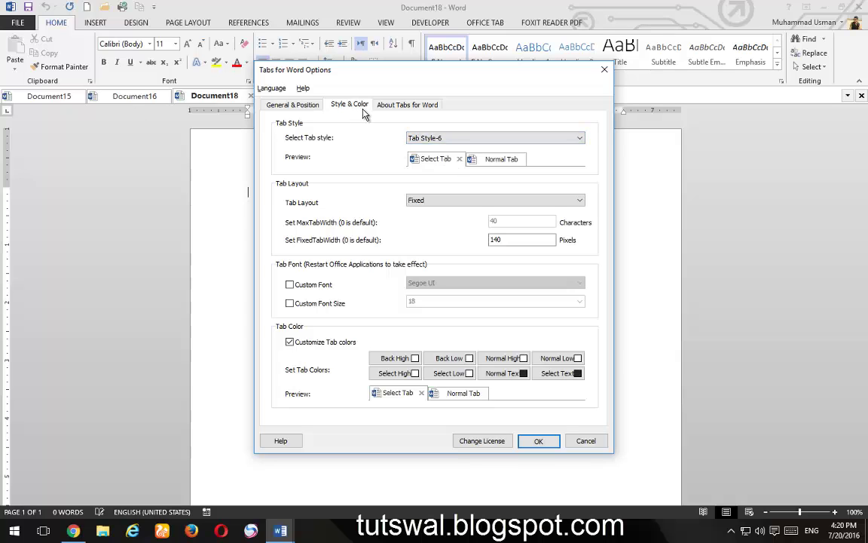
{"action": "left_click", "coordinate": [454, 138]}
{"action": "left_click", "coordinate": [450, 156]}
{"action": "left_click", "coordinate": [465, 138]}
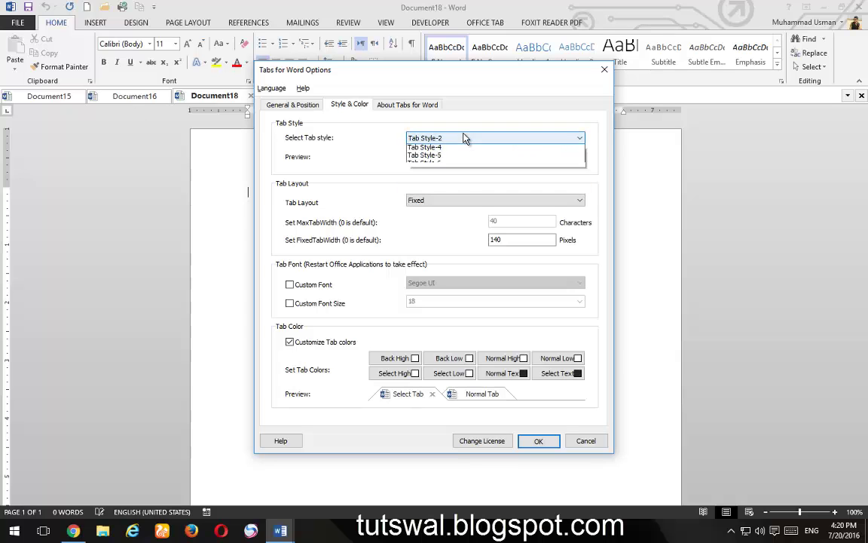
{"action": "left_click", "coordinate": [452, 146]}
{"action": "left_click", "coordinate": [538, 441]}
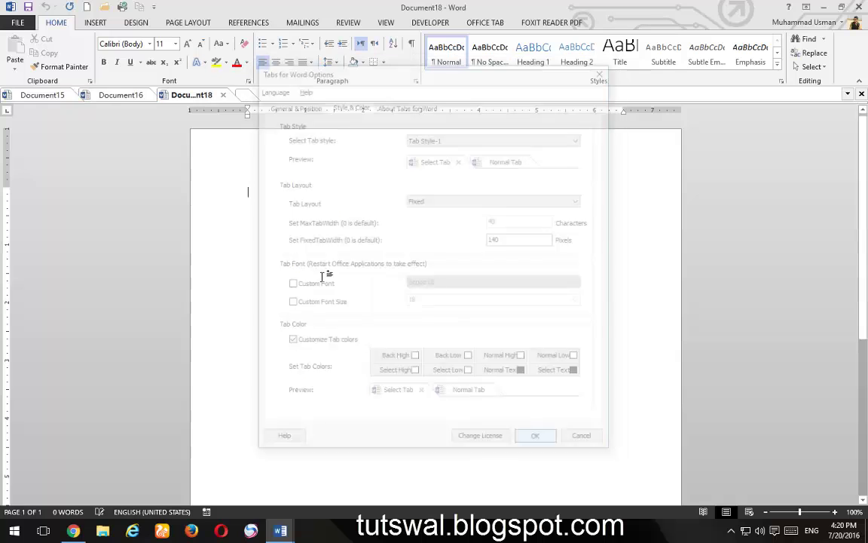
- Preview Tab Style-2 and Tab Style-3 in Tabs for Word Options, and choose and apply Tab Style-4
{"action": "right_click", "coordinate": [184, 99]}
{"action": "left_click", "coordinate": [235, 289]}
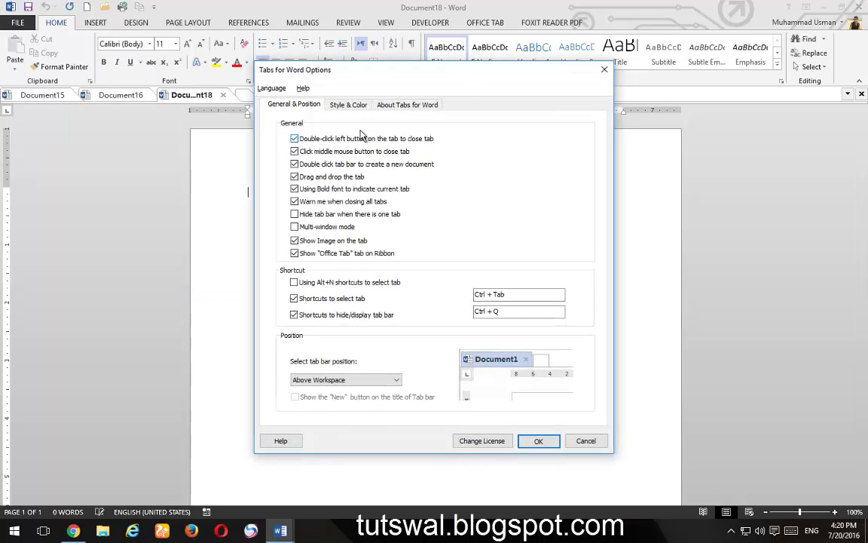
{"action": "left_click", "coordinate": [348, 105]}
{"action": "left_click", "coordinate": [471, 138]}
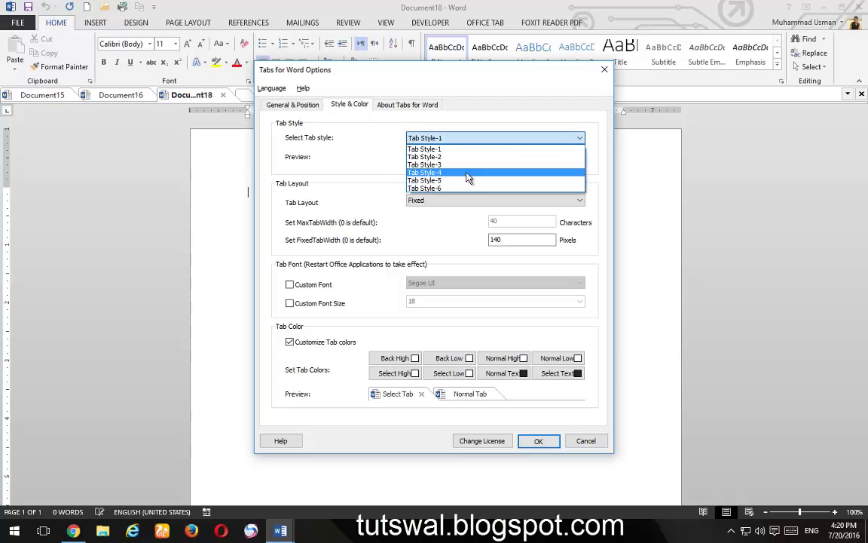
{"action": "left_click", "coordinate": [483, 156]}
{"action": "left_click", "coordinate": [494, 138]}
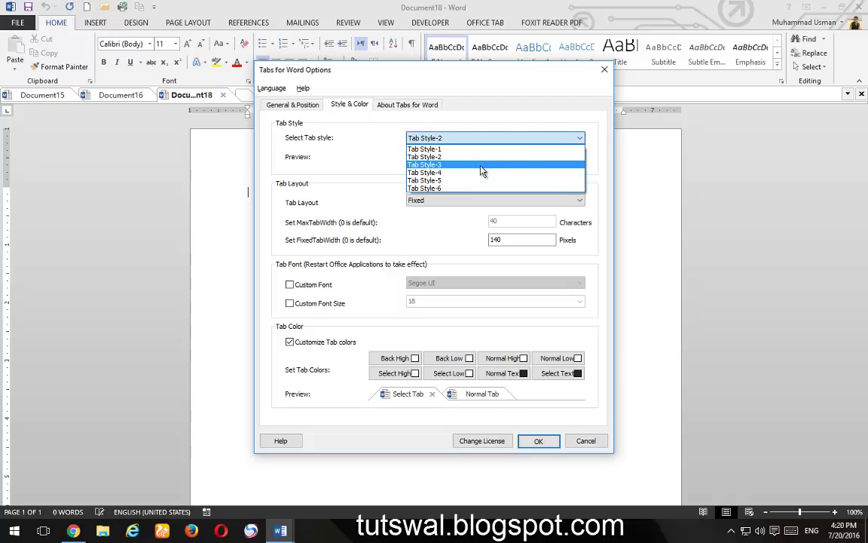
{"action": "left_click", "coordinate": [481, 164]}
{"action": "left_click", "coordinate": [484, 139]}
{"action": "left_click", "coordinate": [469, 174]}
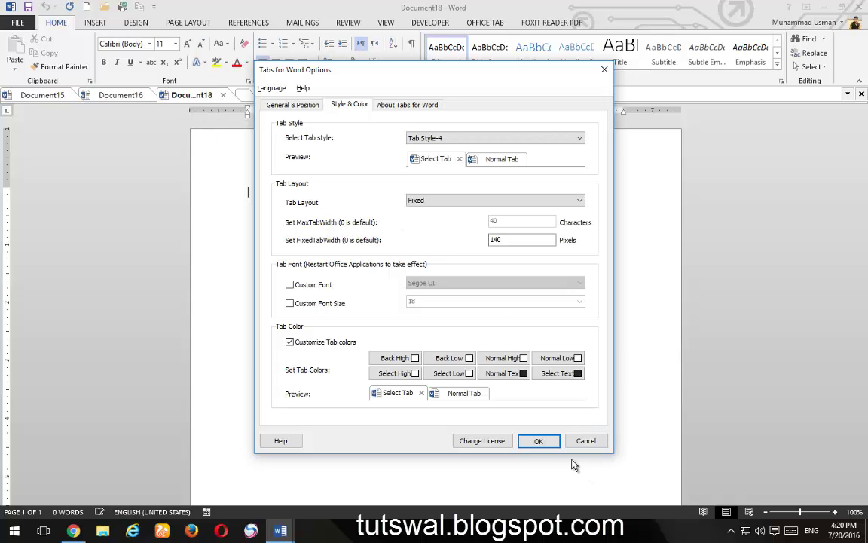
{"action": "left_click", "coordinate": [540, 440]}
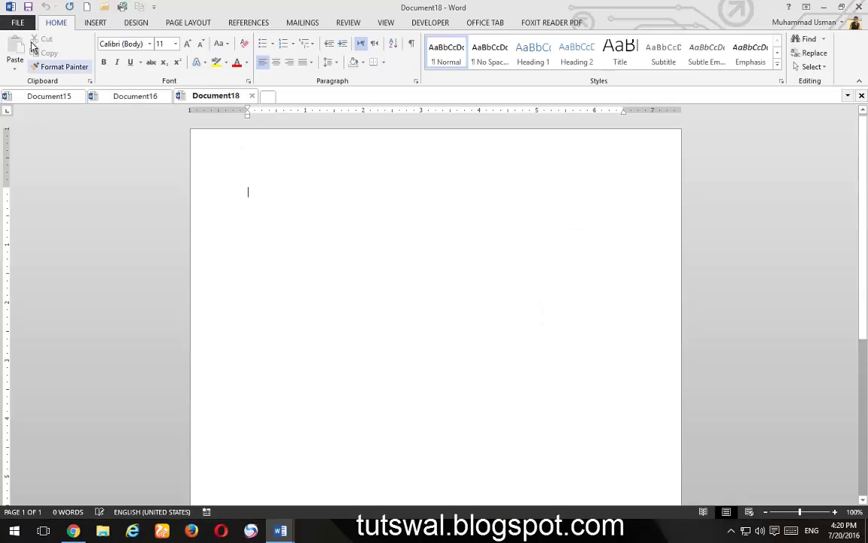
- Save the current document to the Desktop under the name Testing Document
{"action": "key", "text": "ctrl+s"}
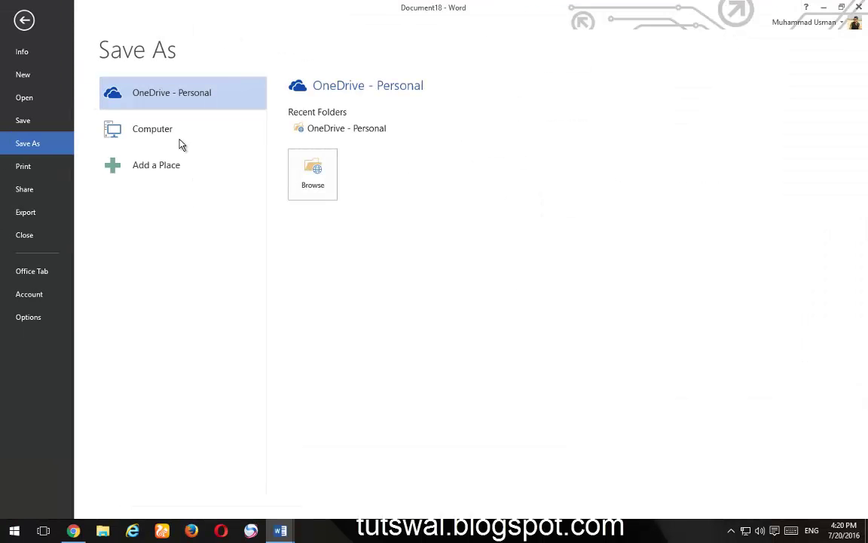
{"action": "left_click", "coordinate": [196, 140]}
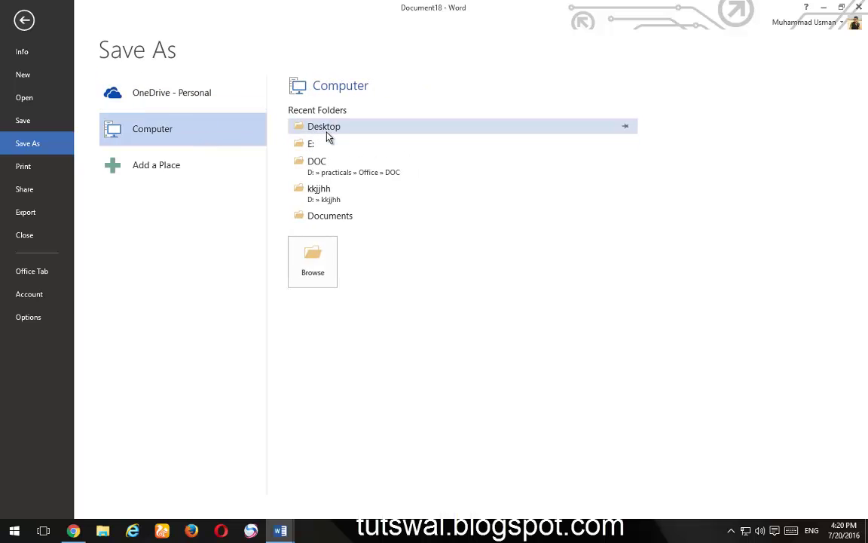
{"action": "left_click", "coordinate": [321, 252]}
{"action": "type", "text": "a"}
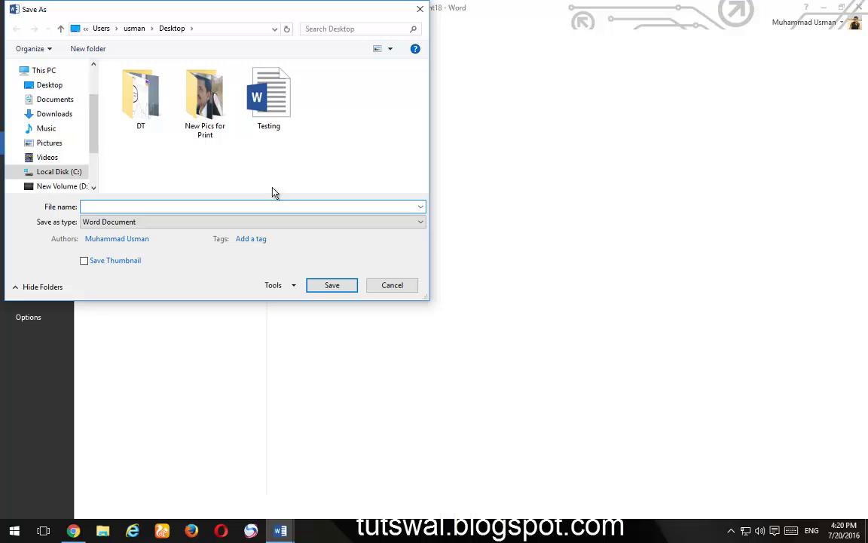
{"action": "type", "text": "Testing Document"}
{"action": "left_click", "coordinate": [332, 290]}
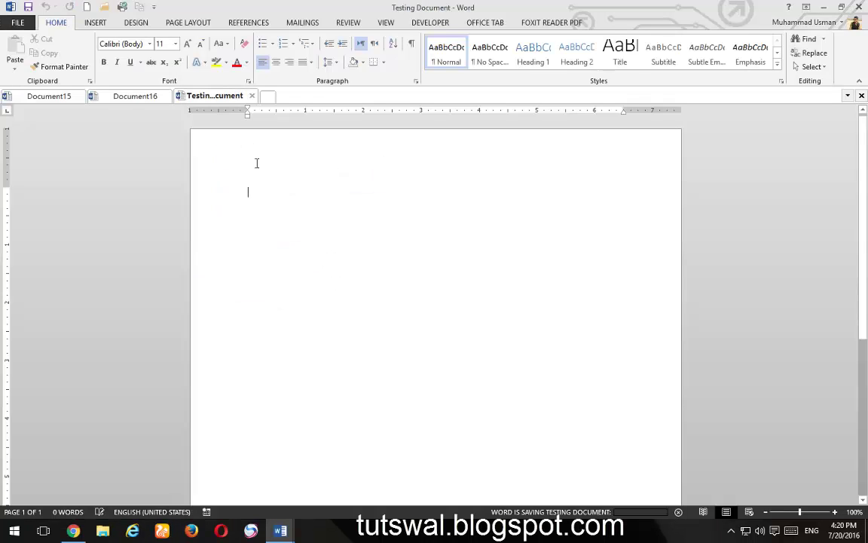
- Set the fixed tab width to 200 pixels in Tabs for Word Options and apply it
{"action": "right_click", "coordinate": [215, 96]}
{"action": "left_click", "coordinate": [265, 291]}
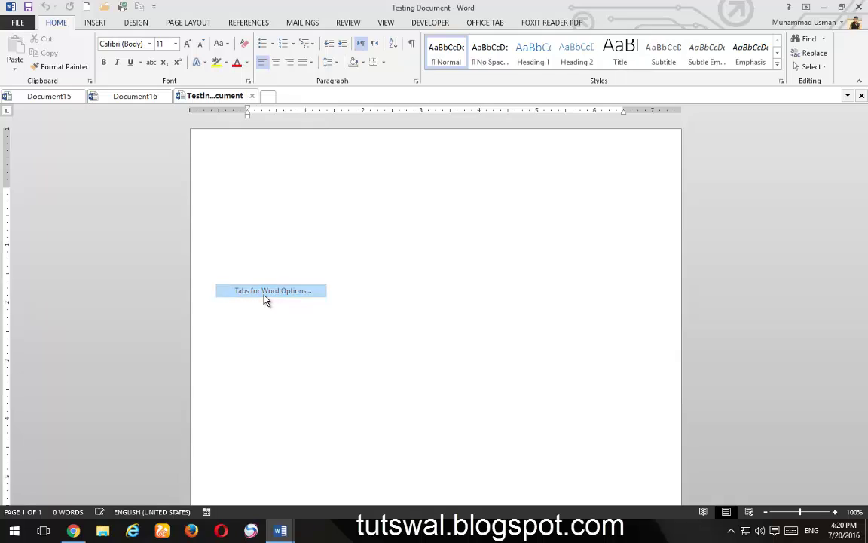
{"action": "left_click", "coordinate": [349, 104]}
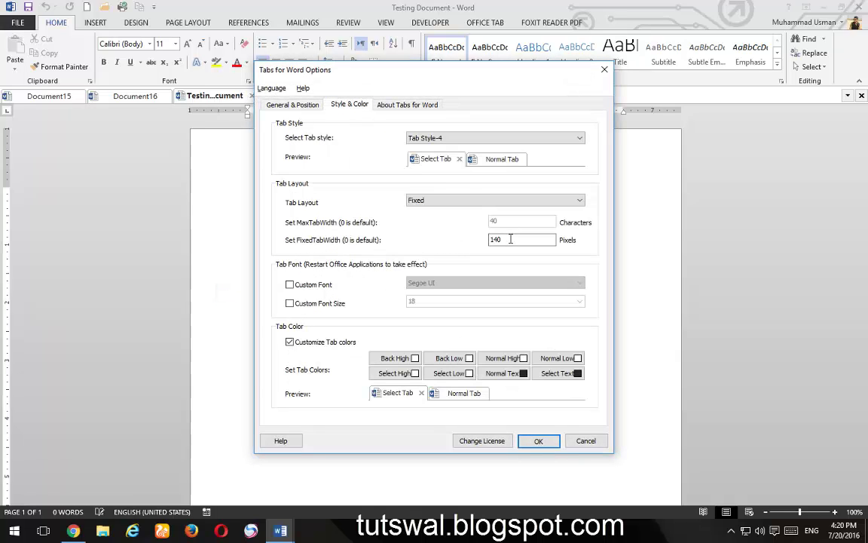
{"action": "left_click_drag", "start_coordinate": [506, 239], "coordinate": [474, 233]}
{"action": "type", "text": "200"}
{"action": "left_click", "coordinate": [551, 443]}
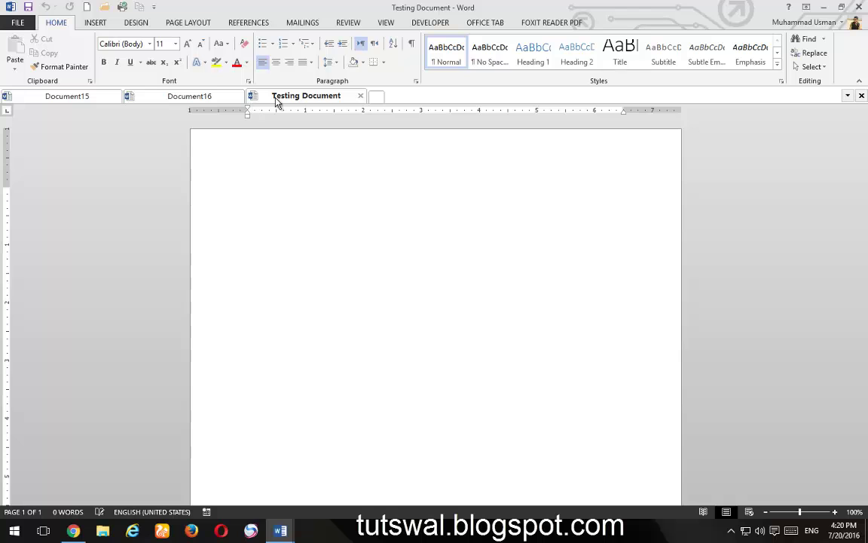
- Change the tab layout to Auto Size with a maximum tab width of 60 characters and apply it
{"action": "right_click", "coordinate": [316, 105]}
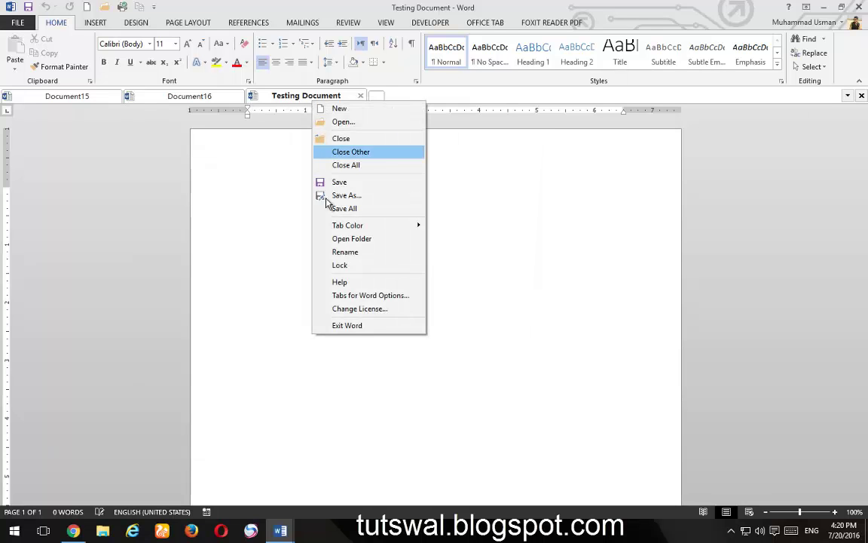
{"action": "left_click", "coordinate": [356, 295]}
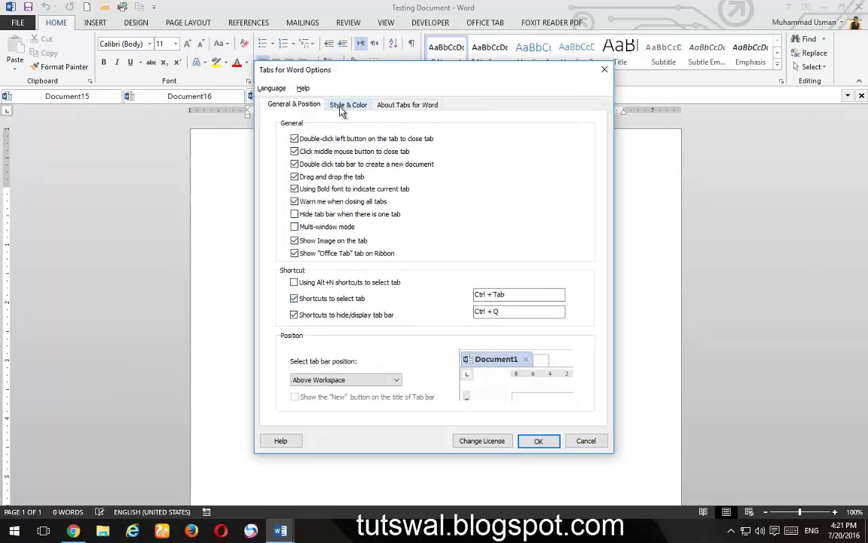
{"action": "left_click", "coordinate": [349, 106]}
{"action": "left_click", "coordinate": [445, 201]}
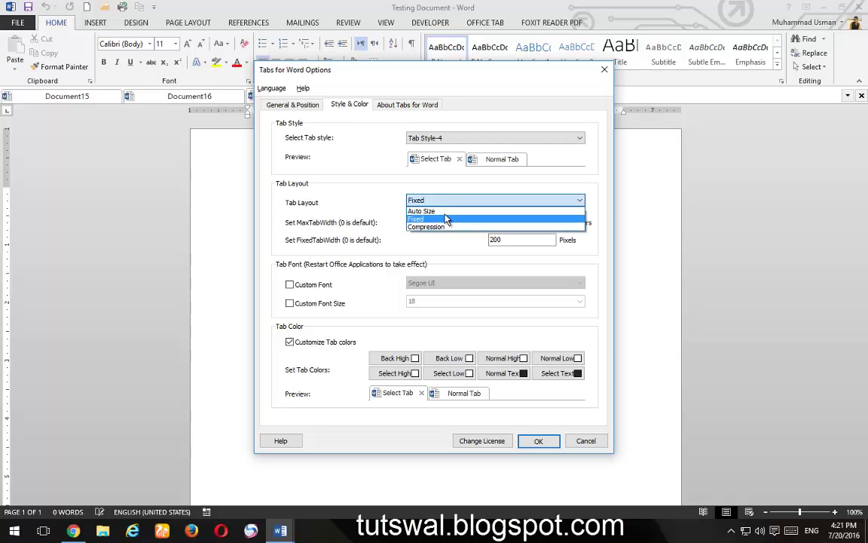
{"action": "left_click", "coordinate": [446, 212]}
{"action": "left_click_drag", "start_coordinate": [516, 220], "coordinate": [466, 216]}
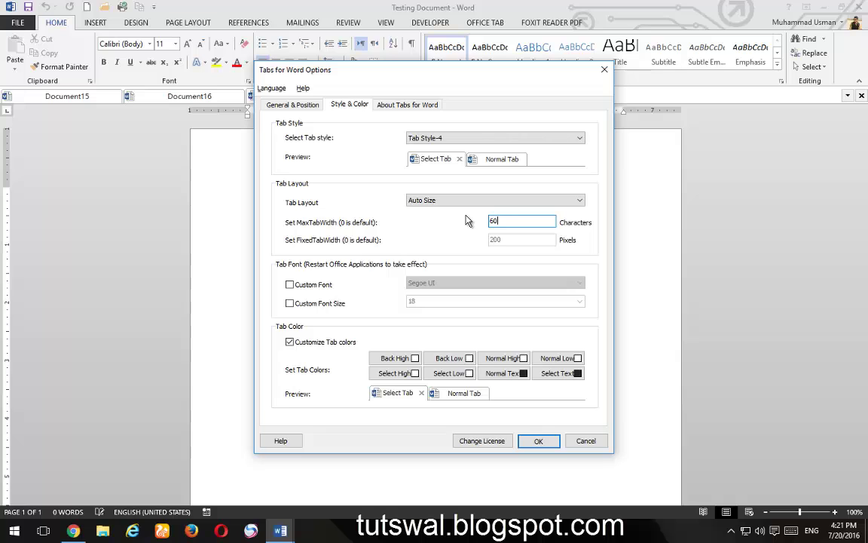
{"action": "left_click", "coordinate": [547, 440]}
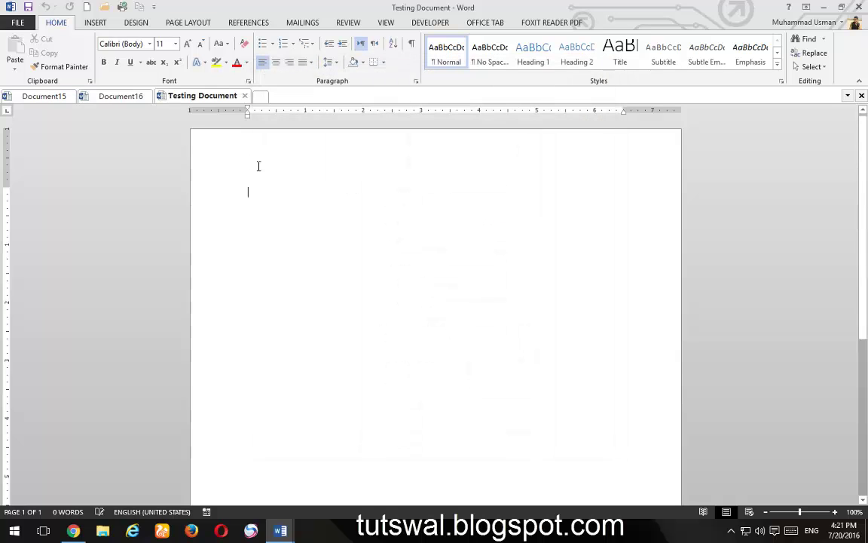
- Reopen the tab style and color settings and try the Fixed and Compression tab layouts
{"action": "right_click", "coordinate": [209, 100]}
{"action": "left_click", "coordinate": [253, 288]}
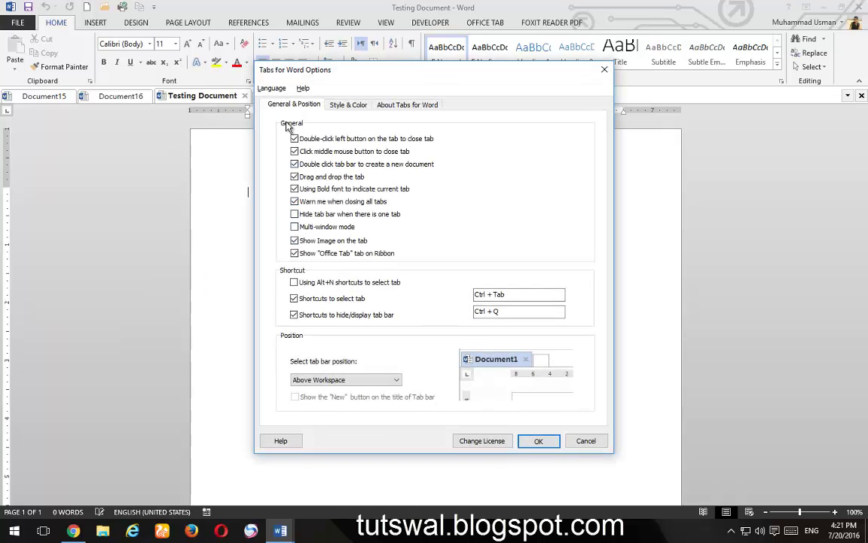
{"action": "left_click", "coordinate": [343, 105]}
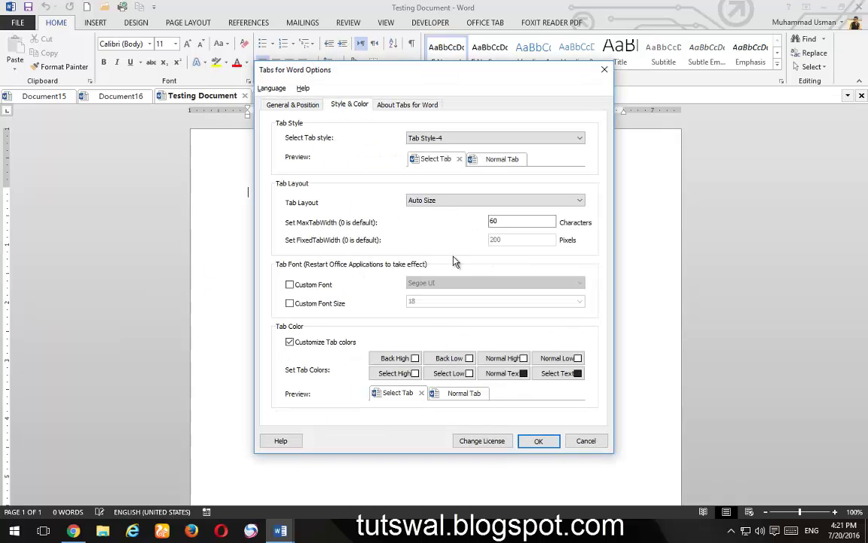
{"action": "left_click", "coordinate": [430, 202]}
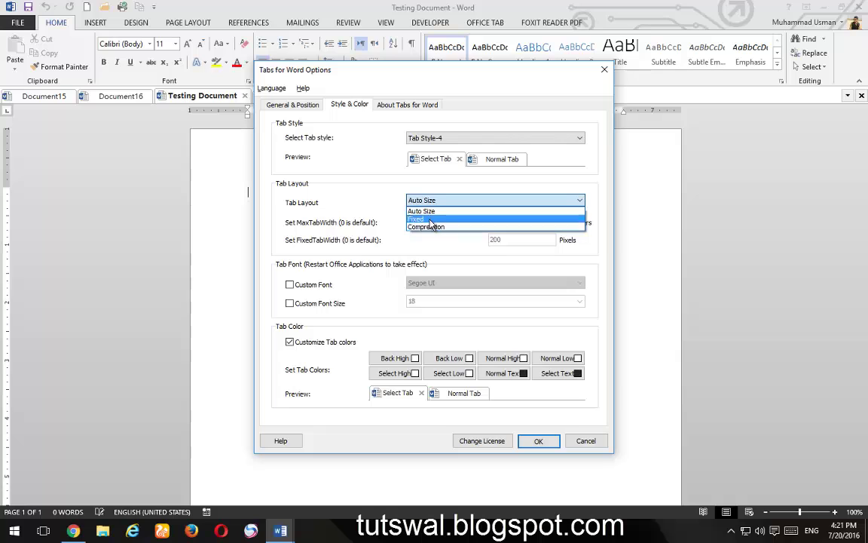
{"action": "left_click", "coordinate": [430, 220]}
{"action": "left_click", "coordinate": [448, 201]}
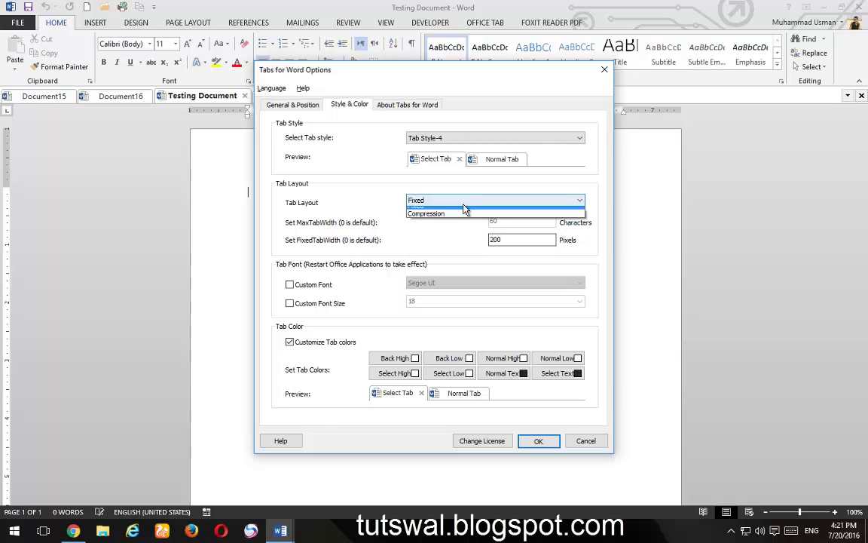
{"action": "left_click", "coordinate": [455, 224]}
{"action": "left_click", "coordinate": [450, 204]}
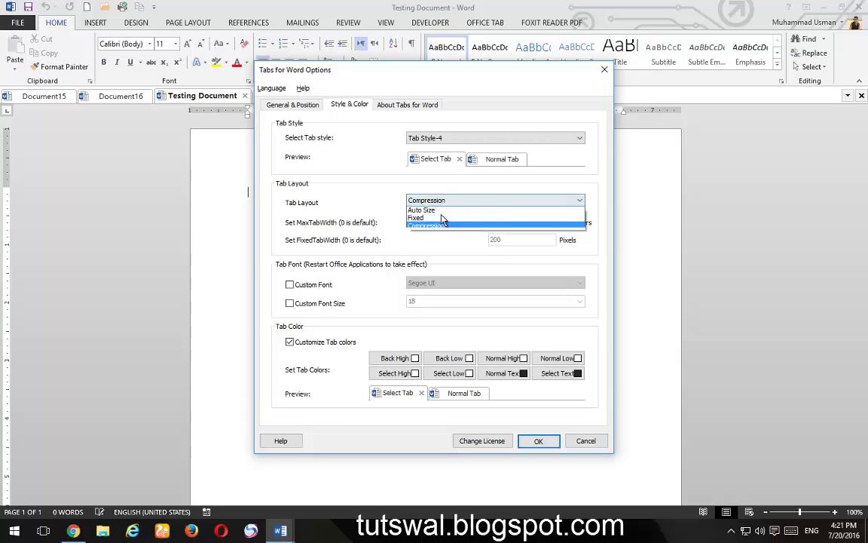
{"action": "left_click", "coordinate": [442, 218]}
- Set the Auto Size maximum tab width to 40 characters, and switch the layout to Fixed with a width of 140 pixels
{"action": "left_click", "coordinate": [437, 201]}
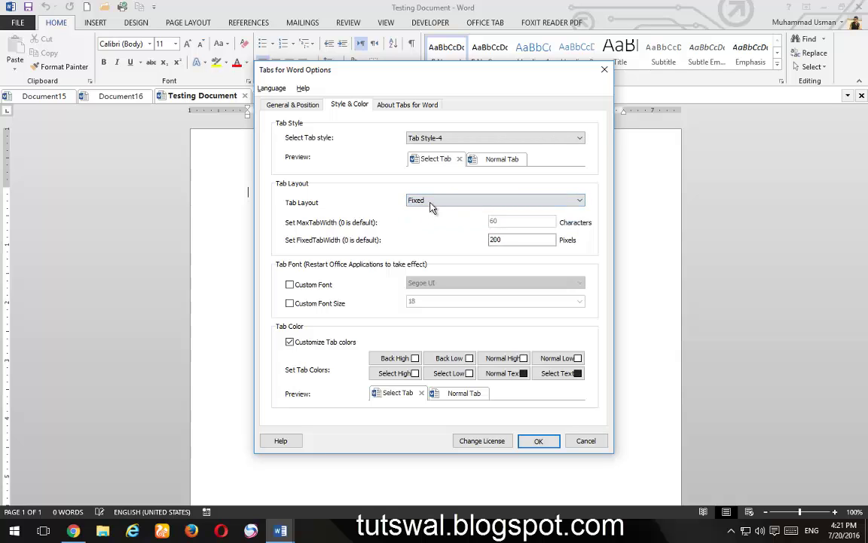
{"action": "left_click", "coordinate": [438, 206]}
{"action": "double_click", "coordinate": [520, 222]}
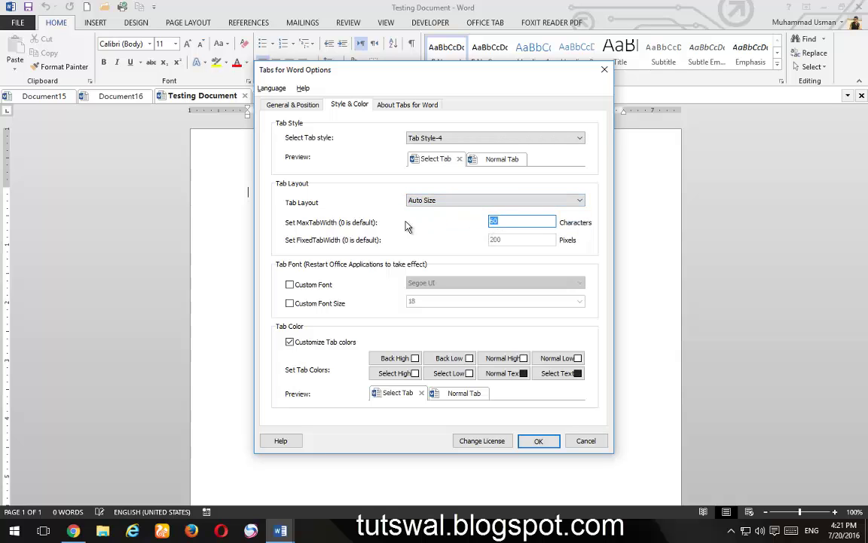
{"action": "type", "text": "4"}
{"action": "left_click", "coordinate": [465, 200]}
{"action": "left_click", "coordinate": [450, 219]}
{"action": "key", "text": "Tab"}
{"action": "type", "text": "140"}
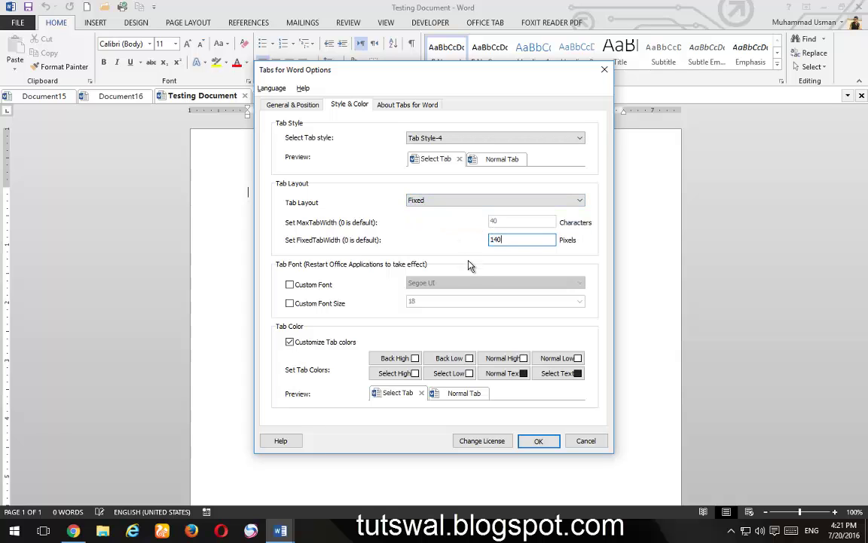
- Enable a custom tab font and custom font size, choosing Chiller at size 22
{"action": "left_click", "coordinate": [355, 291]}
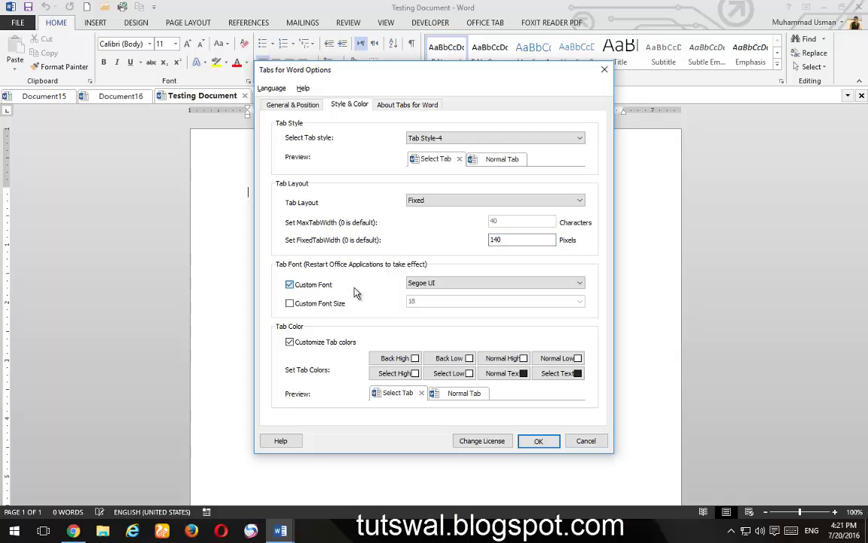
{"action": "left_click", "coordinate": [354, 290]}
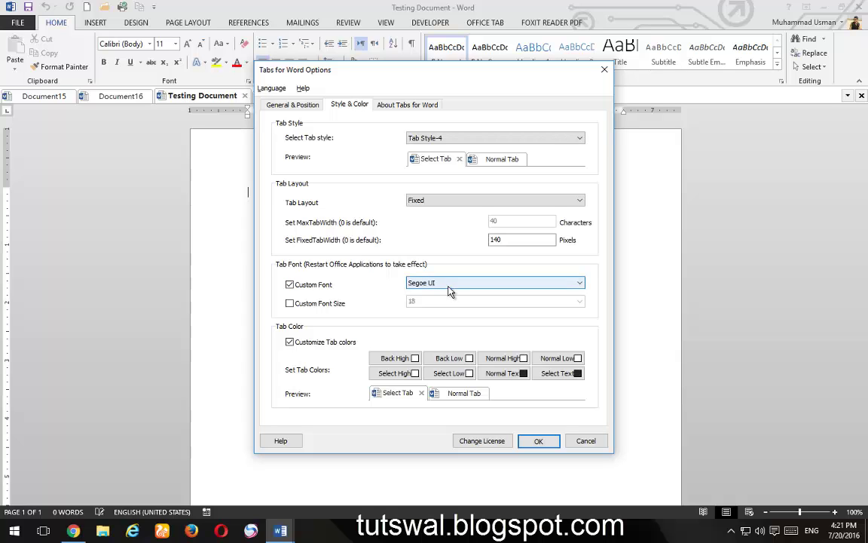
{"action": "left_click", "coordinate": [450, 292]}
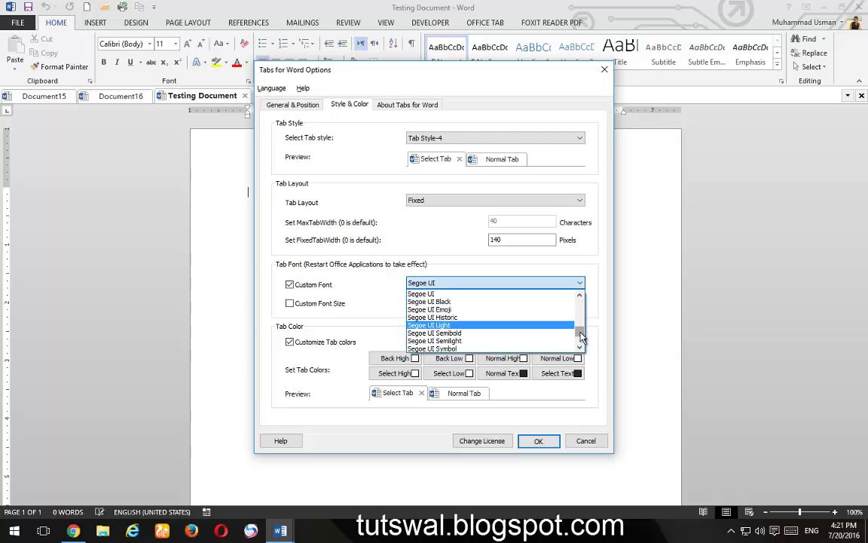
{"action": "scroll", "coordinate": [579, 340], "scroll_direction": "up", "scroll_amount": 5}
{"action": "scroll", "coordinate": [577, 343], "scroll_direction": "up", "scroll_amount": 20}
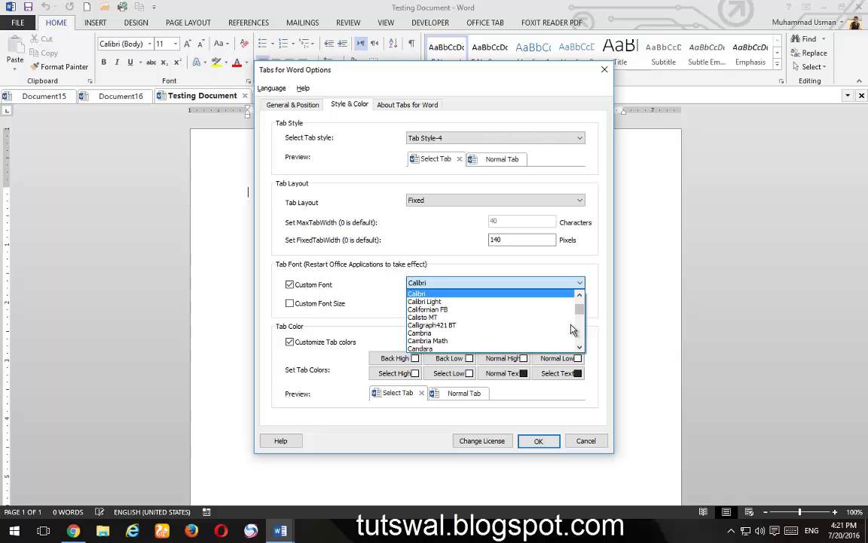
{"action": "scroll", "coordinate": [464, 338], "scroll_direction": "down", "scroll_amount": 2}
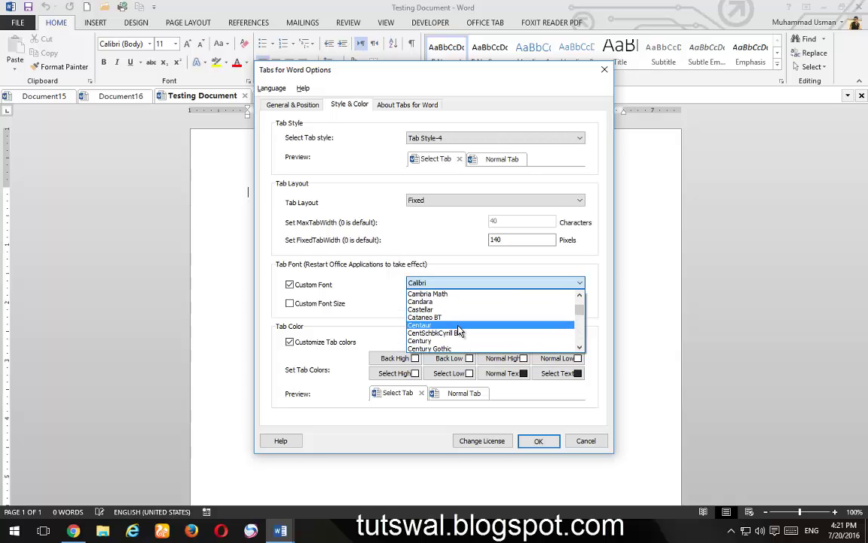
{"action": "scroll", "coordinate": [459, 331], "scroll_direction": "down", "scroll_amount": 5}
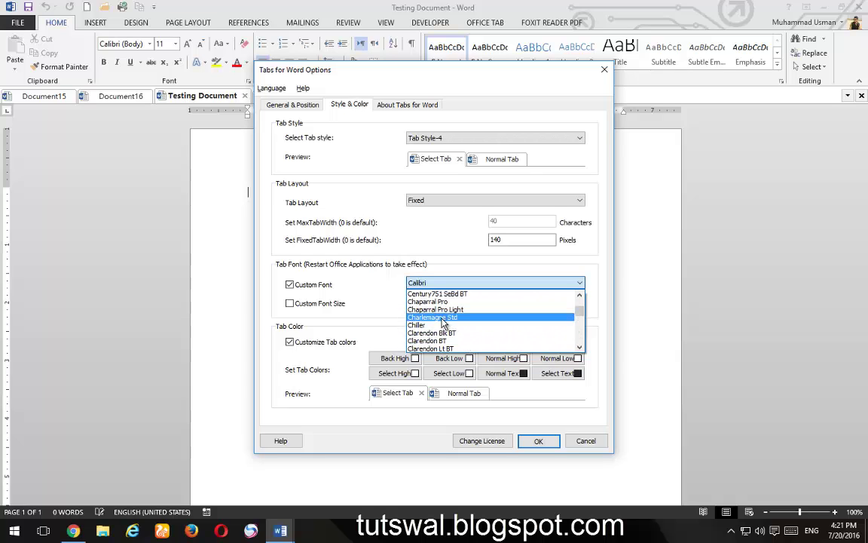
{"action": "left_click", "coordinate": [443, 324]}
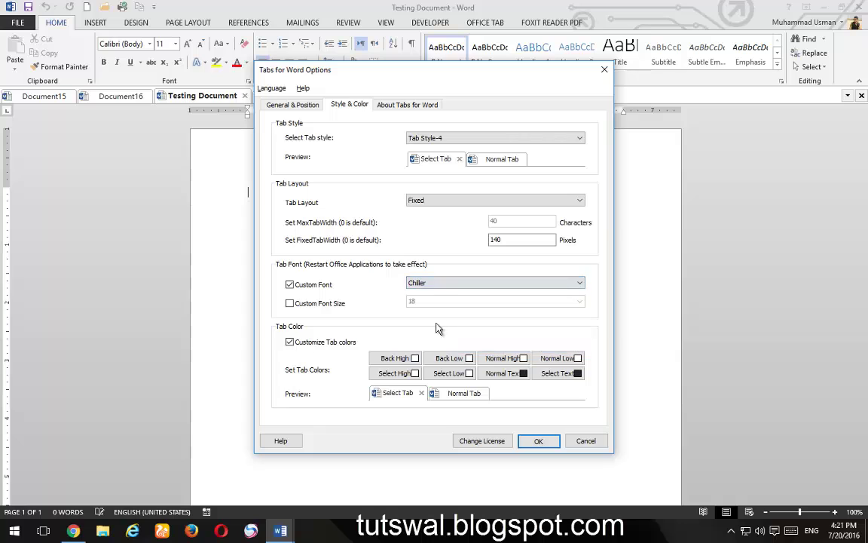
{"action": "left_click", "coordinate": [289, 303]}
{"action": "left_click_drag", "start_coordinate": [445, 299], "coordinate": [395, 303]}
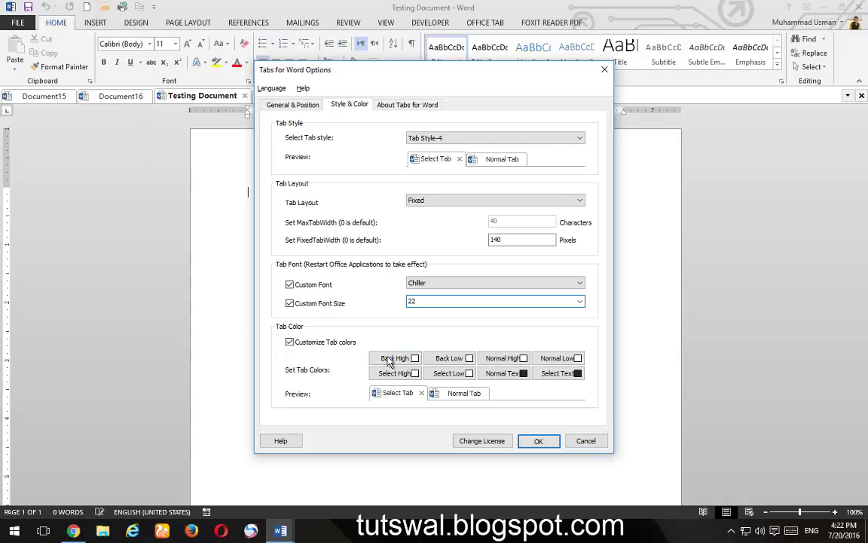
- Set the Back High tab color to a custom medium blue
{"action": "left_click", "coordinate": [414, 363]}
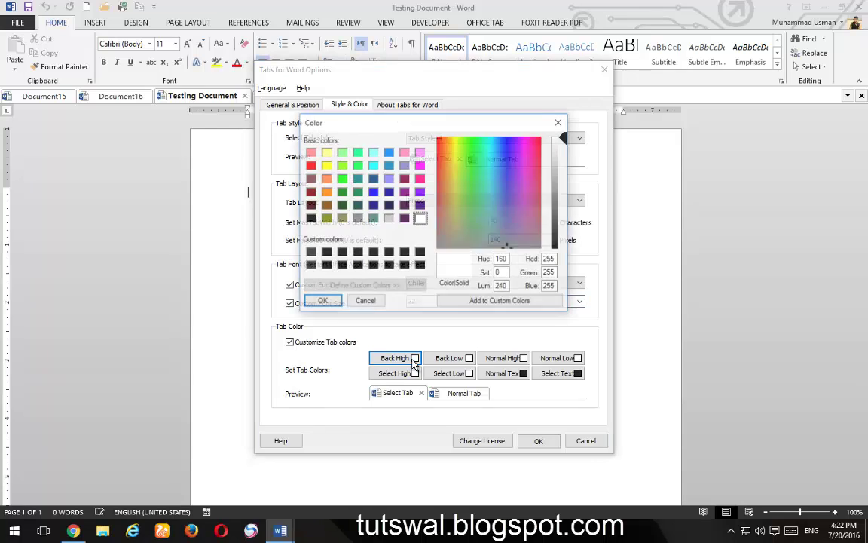
{"action": "left_click_drag", "start_coordinate": [510, 123], "coordinate": [753, 105]}
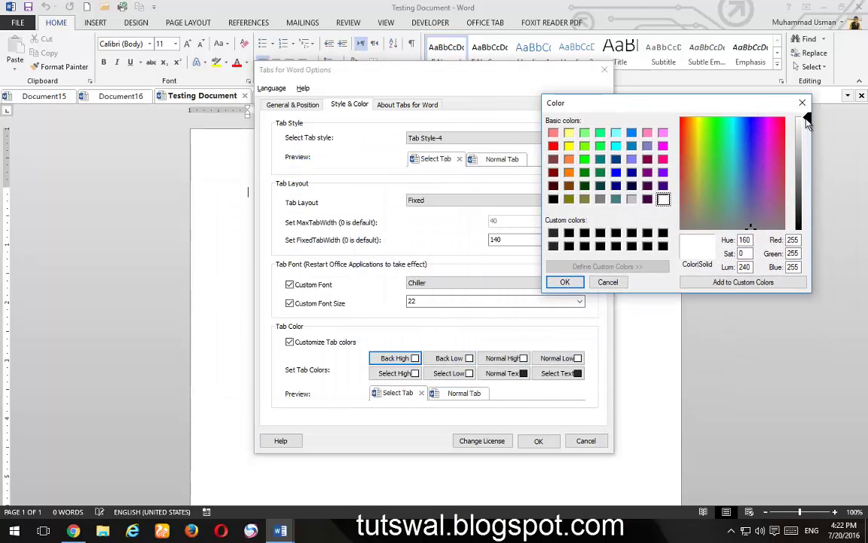
{"action": "left_click_drag", "start_coordinate": [805, 119], "coordinate": [805, 163]}
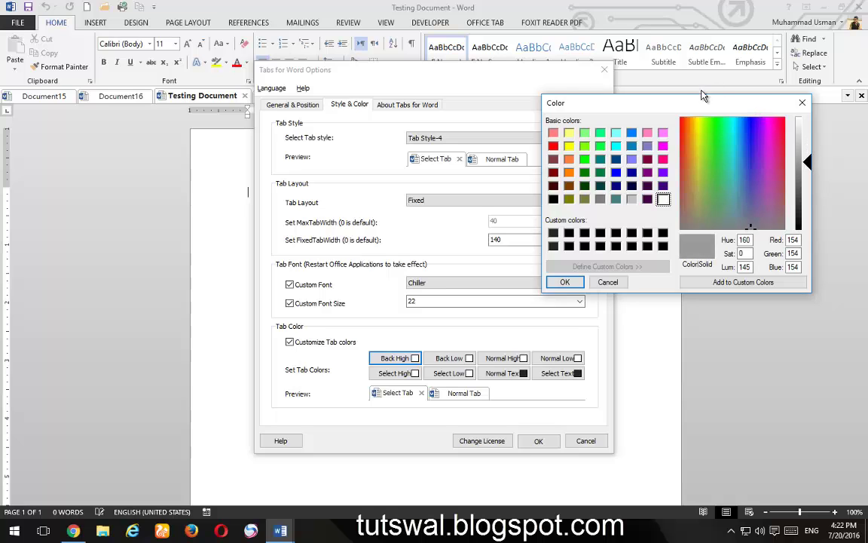
{"action": "left_click_drag", "start_coordinate": [698, 107], "coordinate": [258, 112]}
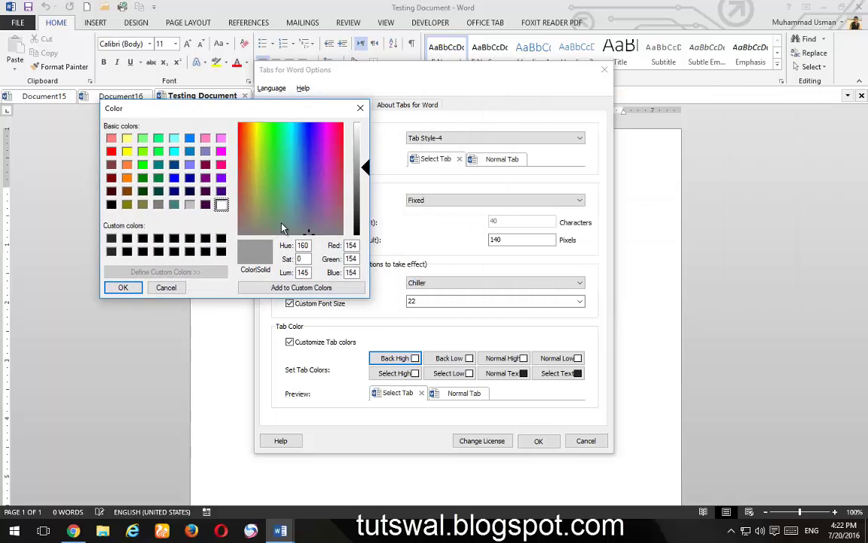
{"action": "mouse_move", "coordinate": [362, 167]}
{"action": "left_mouse_down"}
{"action": "mouse_move", "coordinate": [363, 186]}
{"action": "mouse_move", "coordinate": [364, 164]}
{"action": "mouse_move", "coordinate": [363, 173]}
{"action": "left_mouse_up"}
{"action": "mouse_move", "coordinate": [307, 184]}
{"action": "left_mouse_down"}
{"action": "mouse_move", "coordinate": [331, 158]}
{"action": "mouse_move", "coordinate": [287, 211]}
{"action": "mouse_move", "coordinate": [306, 174]}
{"action": "mouse_move", "coordinate": [301, 186]}
{"action": "left_mouse_up"}
{"action": "left_click", "coordinate": [132, 287]}
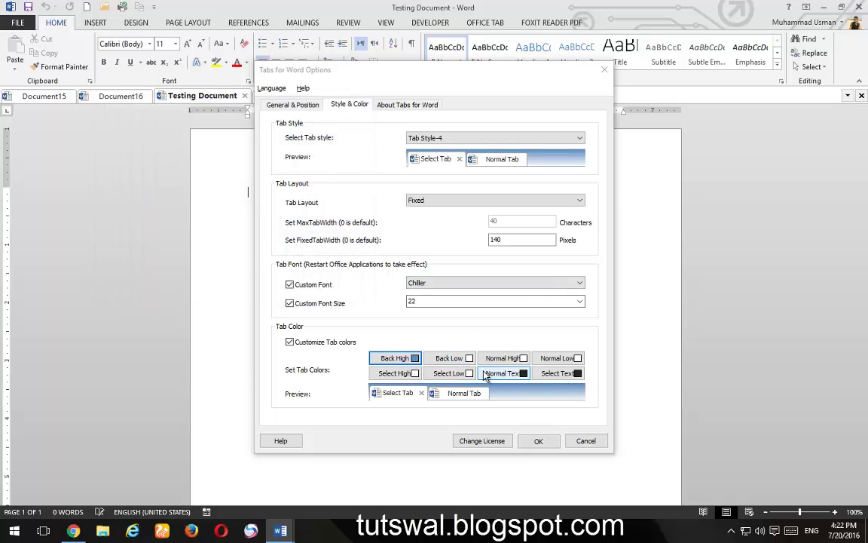
- Set the Back Low tab color to a custom light teal green
{"action": "left_click", "coordinate": [460, 363]}
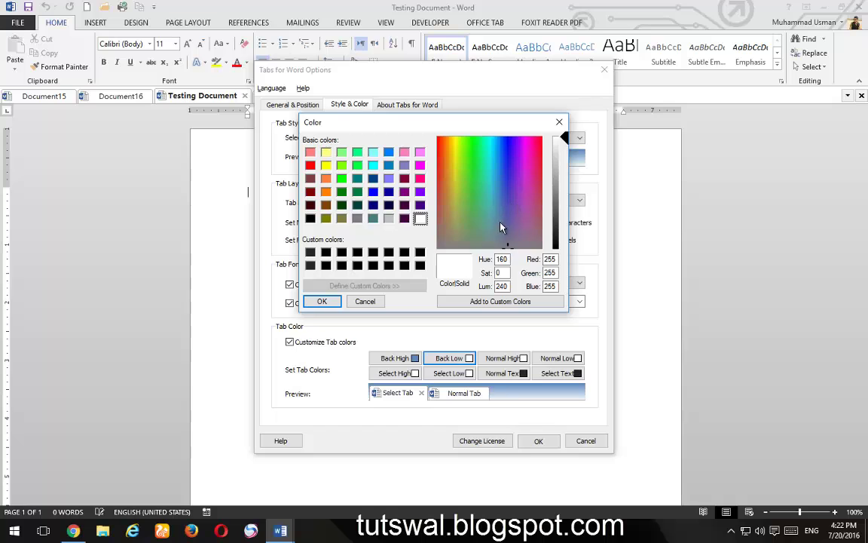
{"action": "left_click_drag", "start_coordinate": [497, 223], "coordinate": [488, 202]}
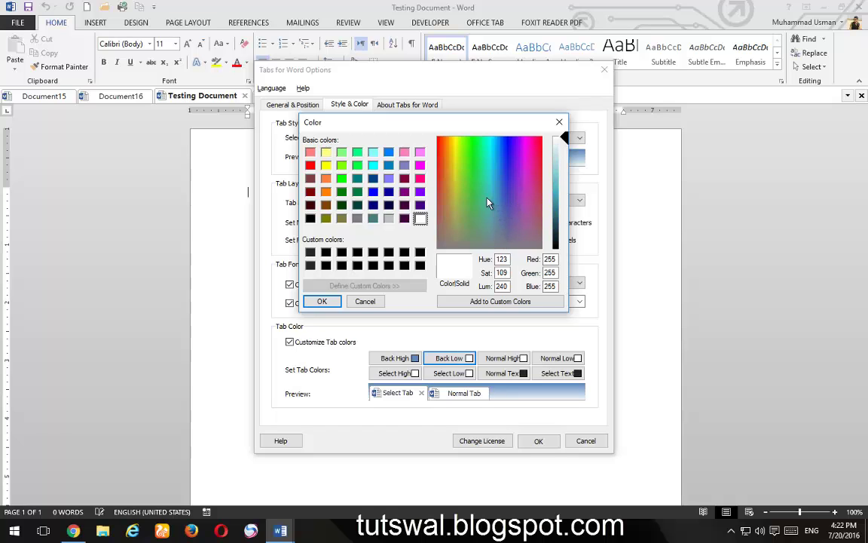
{"action": "left_click", "coordinate": [570, 176]}
{"action": "left_click", "coordinate": [322, 301]}
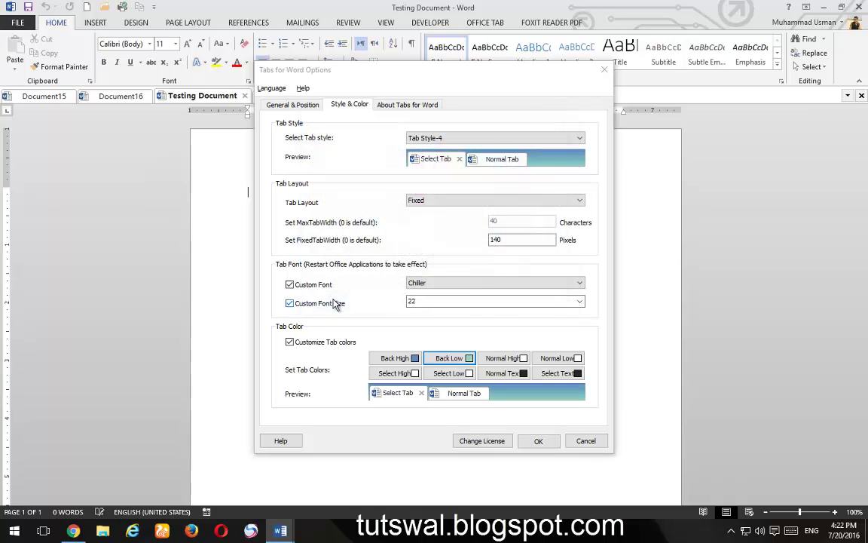
- Set the Normal High tab color to a custom purple with red 180, green 122 and blue 188
{"action": "left_click", "coordinate": [503, 358]}
{"action": "left_click", "coordinate": [560, 184]}
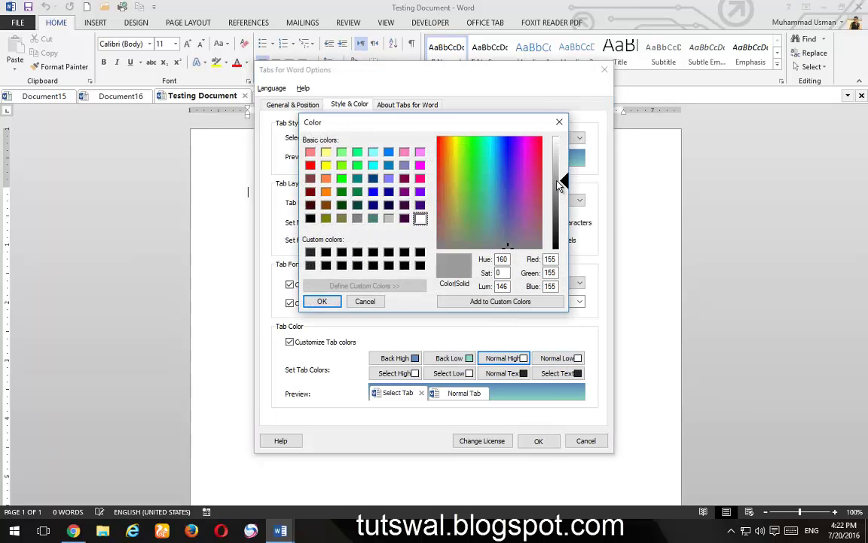
{"action": "left_click_drag", "start_coordinate": [517, 210], "coordinate": [524, 211]}
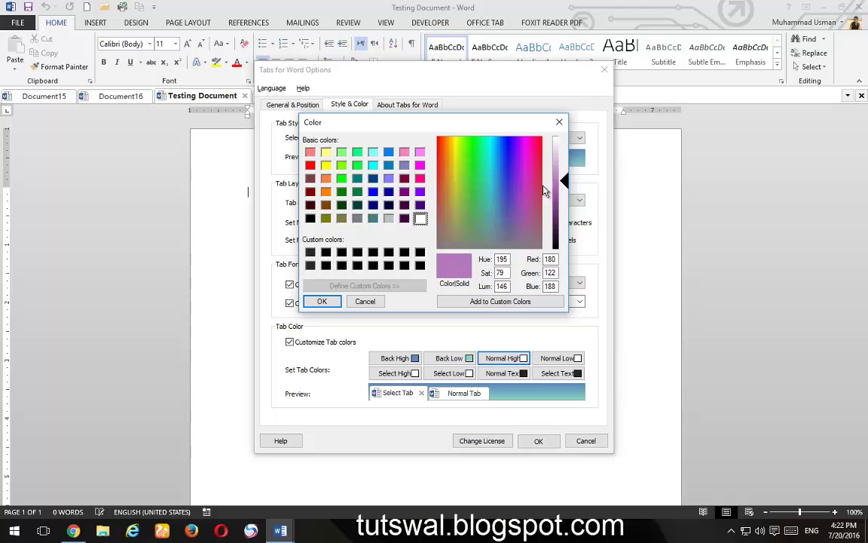
{"action": "left_click", "coordinate": [322, 301]}
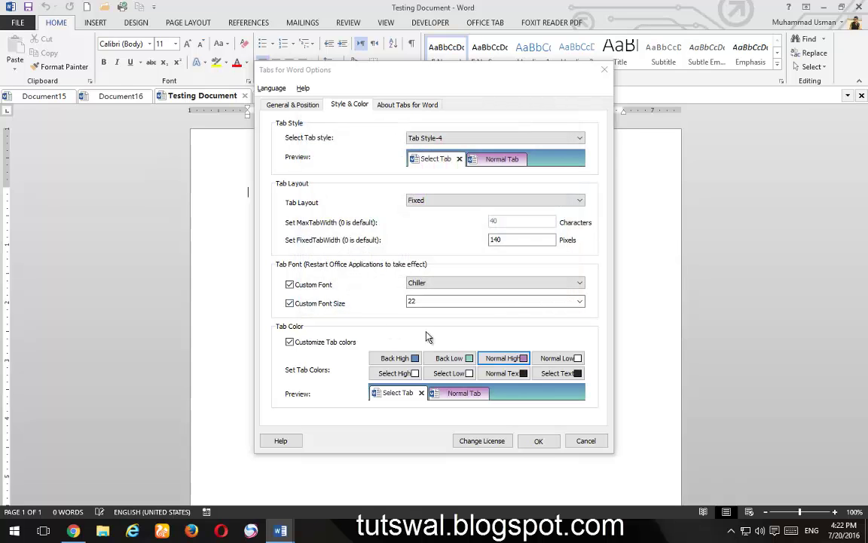
- Set the Normal Low tab color to a custom light green with red 196, green 227 and blue 130
{"action": "left_click", "coordinate": [558, 359]}
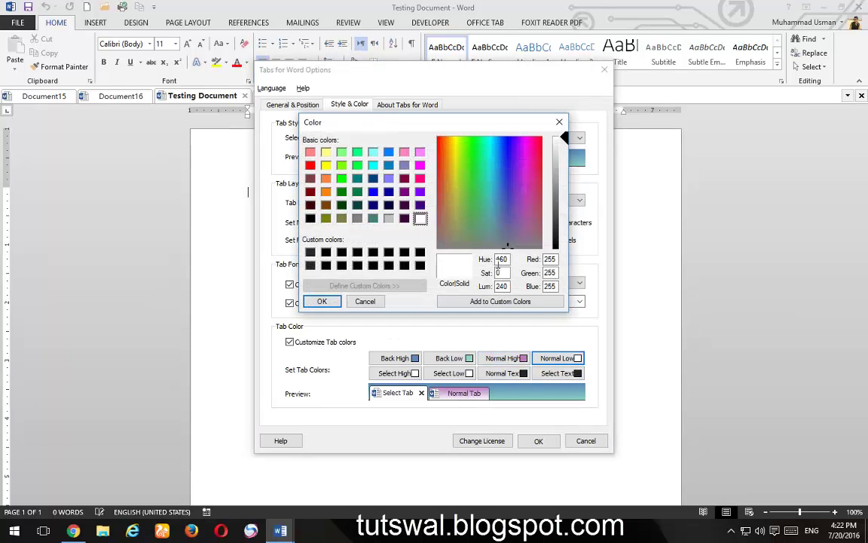
{"action": "left_click", "coordinate": [520, 197]}
{"action": "left_click_drag", "start_coordinate": [555, 158], "coordinate": [548, 176]}
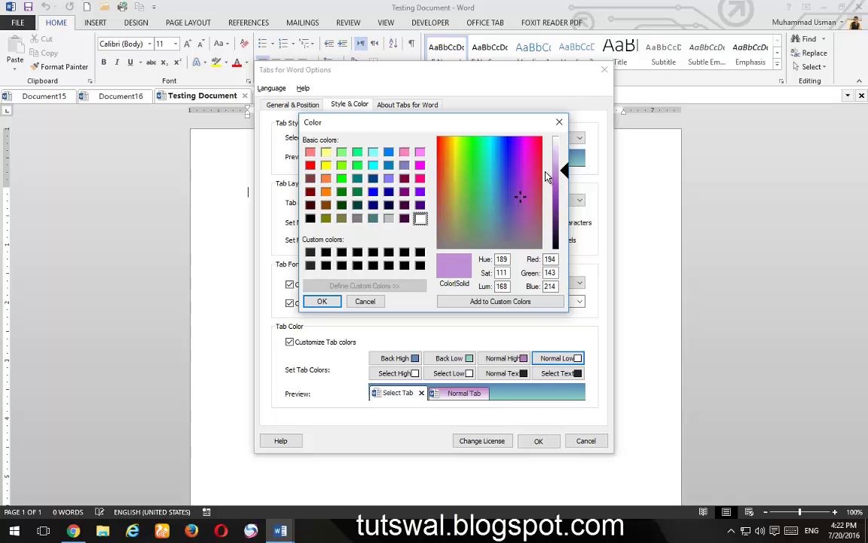
{"action": "left_click", "coordinate": [531, 168]}
{"action": "left_click", "coordinate": [461, 178]}
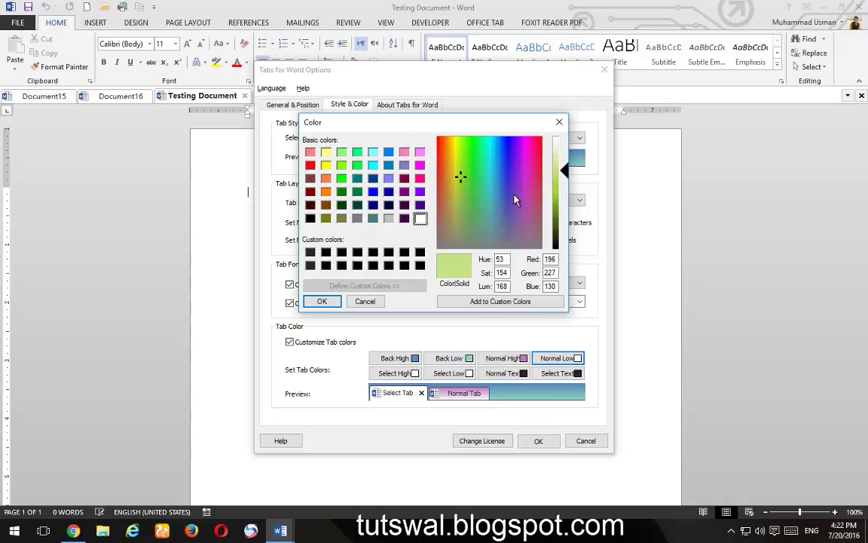
{"action": "left_click", "coordinate": [321, 302]}
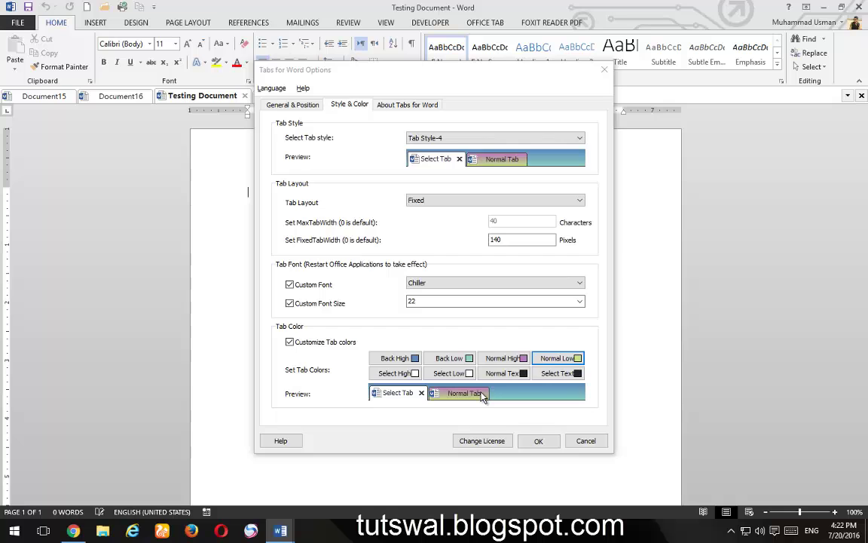
- Set the Select High tab color to a custom light blue with red 97, green 194 and blue 211
{"action": "left_click", "coordinate": [397, 377]}
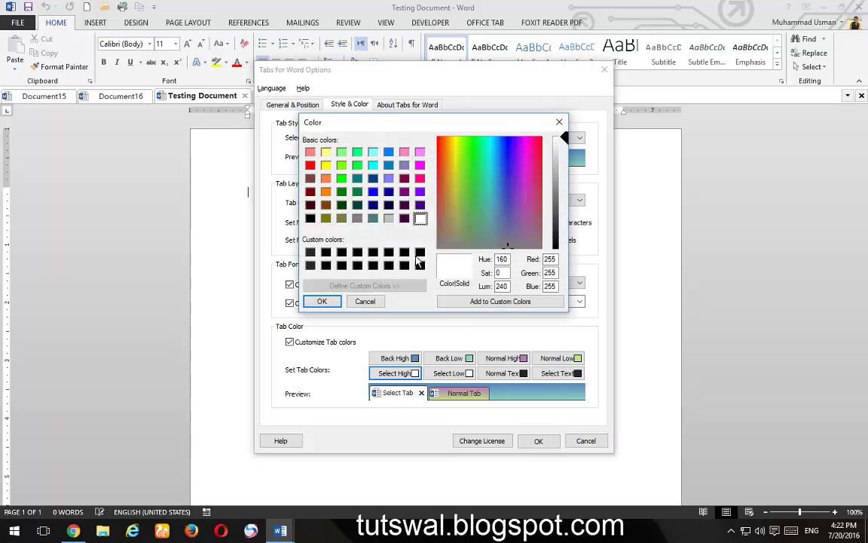
{"action": "left_click", "coordinate": [470, 209]}
{"action": "left_click_drag", "start_coordinate": [491, 193], "coordinate": [493, 191]}
{"action": "left_click", "coordinate": [558, 187]}
{"action": "left_click", "coordinate": [321, 301]}
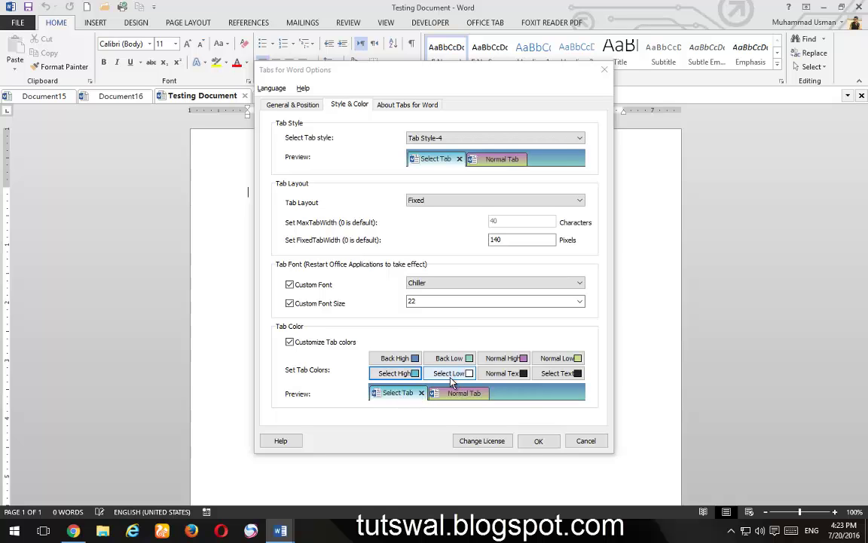
- Set the Select Low tab color to a custom pink, and recheck the Select High color
{"action": "left_click", "coordinate": [451, 377]}
{"action": "left_click", "coordinate": [527, 194]}
{"action": "left_click_drag", "start_coordinate": [556, 140], "coordinate": [557, 168]}
{"action": "left_click", "coordinate": [317, 301]}
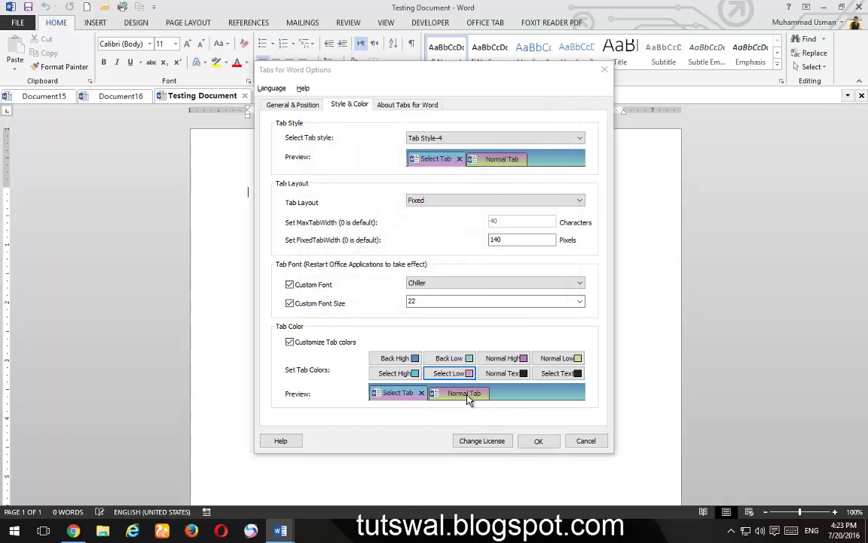
{"action": "left_click", "coordinate": [395, 374]}
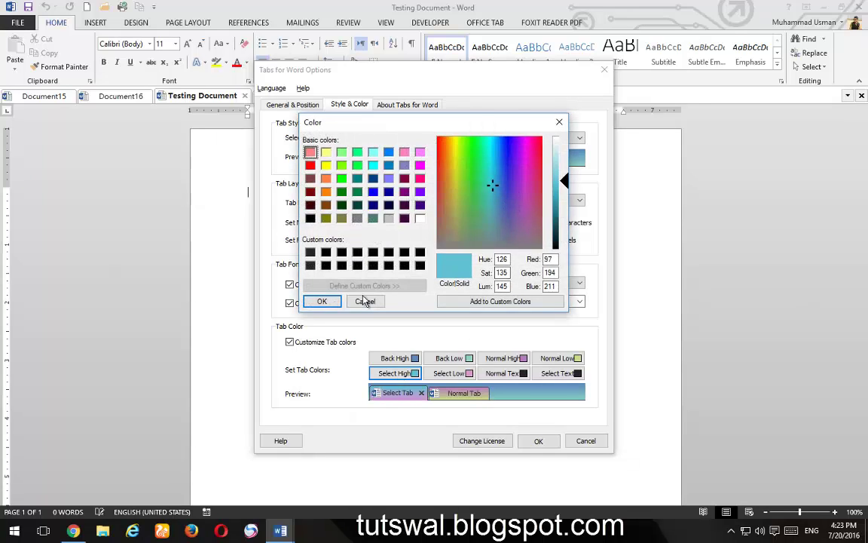
{"action": "left_click", "coordinate": [335, 301]}
- Set the Normal Text color to a custom light pink with red 221, green 147 and blue 203
{"action": "left_click", "coordinate": [503, 373]}
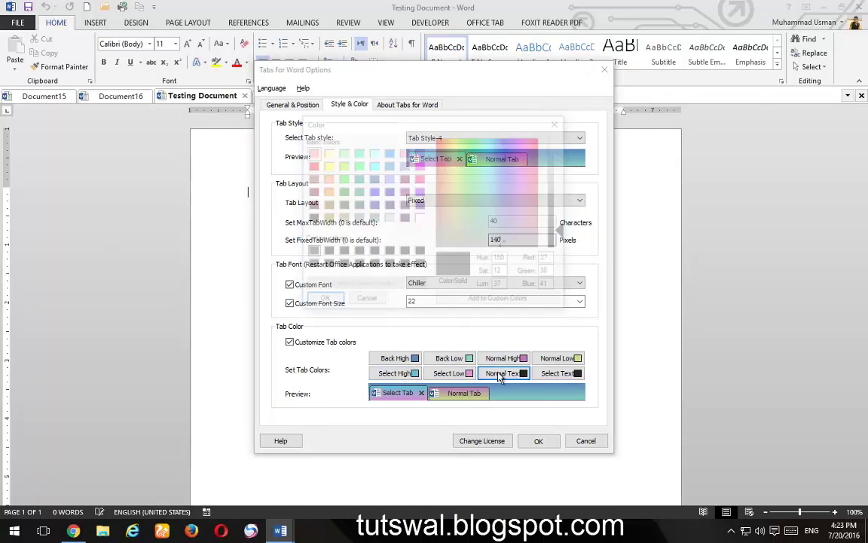
{"action": "left_click", "coordinate": [530, 190]}
{"action": "left_click", "coordinate": [558, 173]}
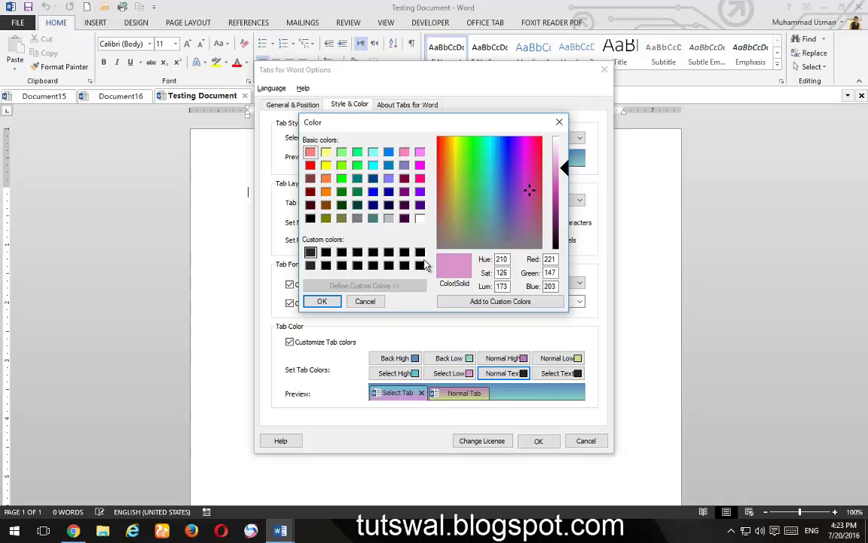
{"action": "left_click", "coordinate": [322, 301]}
- Set the Select Text color to black
{"action": "left_click", "coordinate": [559, 373]}
{"action": "left_click", "coordinate": [465, 176]}
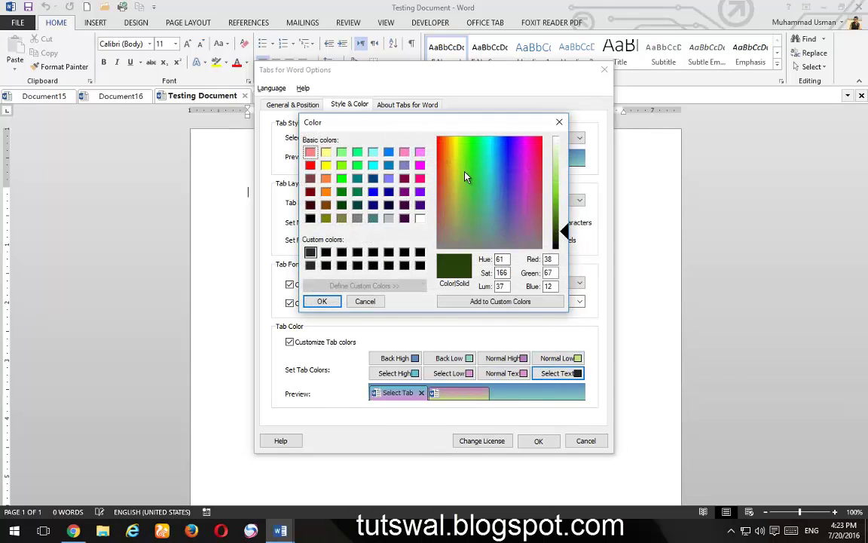
{"action": "left_click_drag", "start_coordinate": [554, 240], "coordinate": [555, 249]}
{"action": "left_click", "coordinate": [322, 301]}
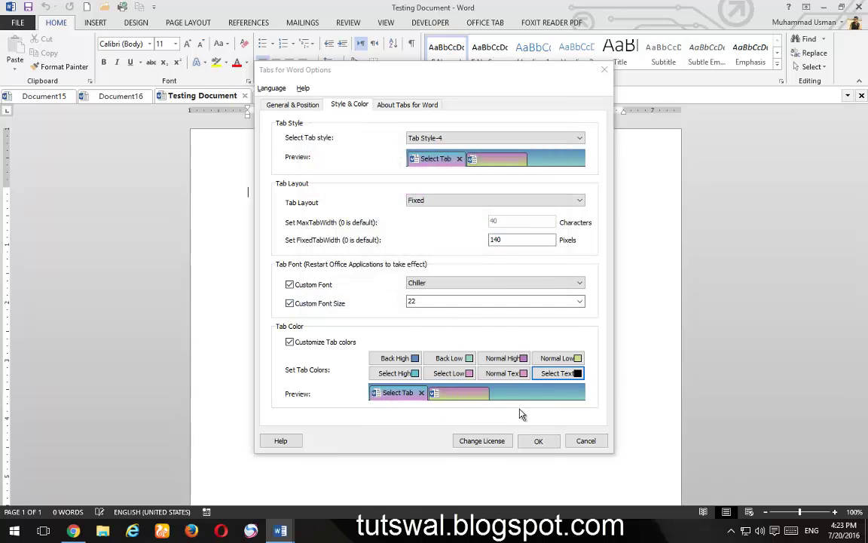
- Set the Normal Text color to black and apply the tab options
{"action": "left_click", "coordinate": [504, 373]}
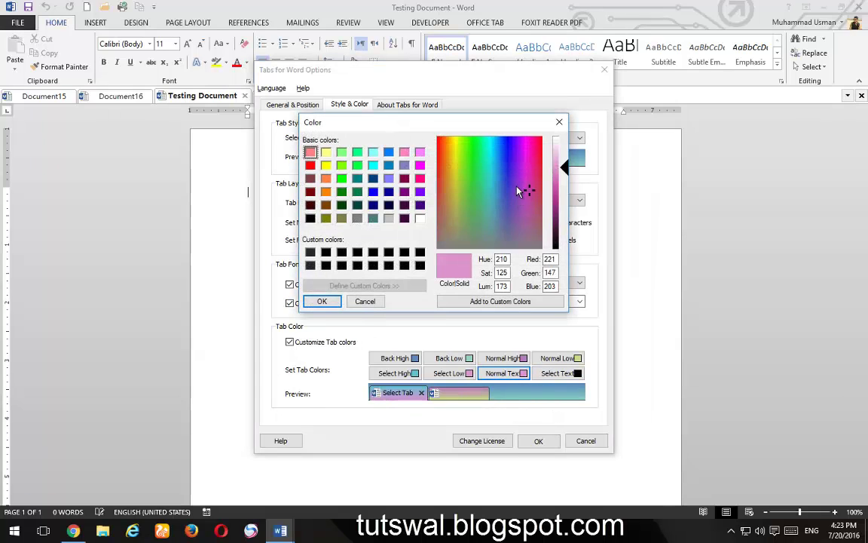
{"action": "left_click", "coordinate": [556, 247]}
{"action": "left_click", "coordinate": [322, 300]}
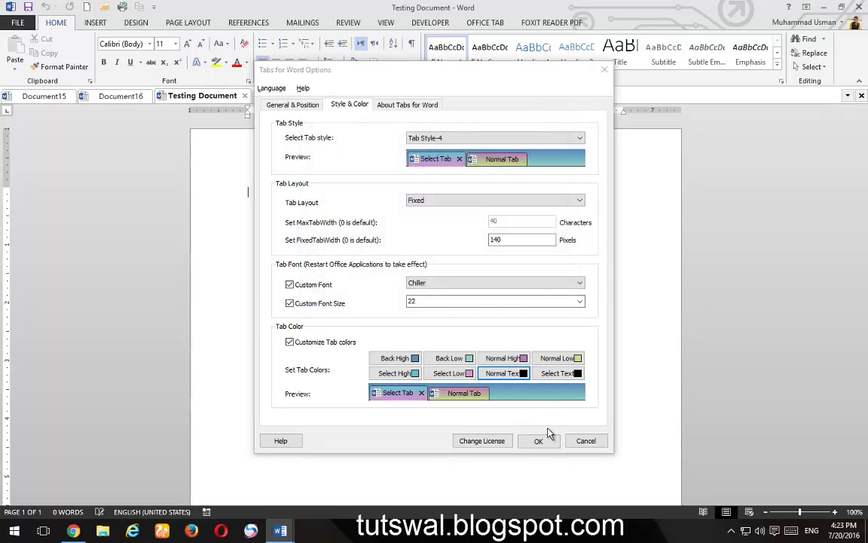
{"action": "left_click", "coordinate": [553, 446]}
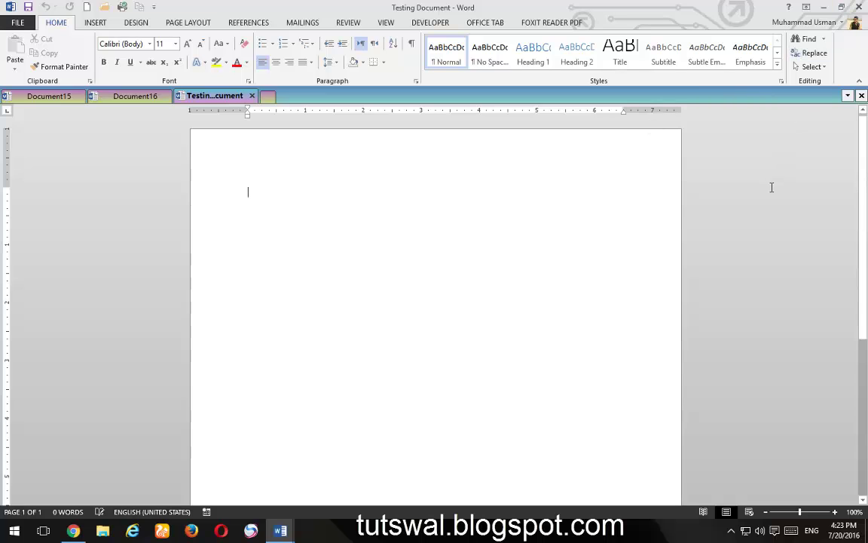
- Launch Word with the winword run command and create a blank document
{"action": "key", "text": "super+r"}
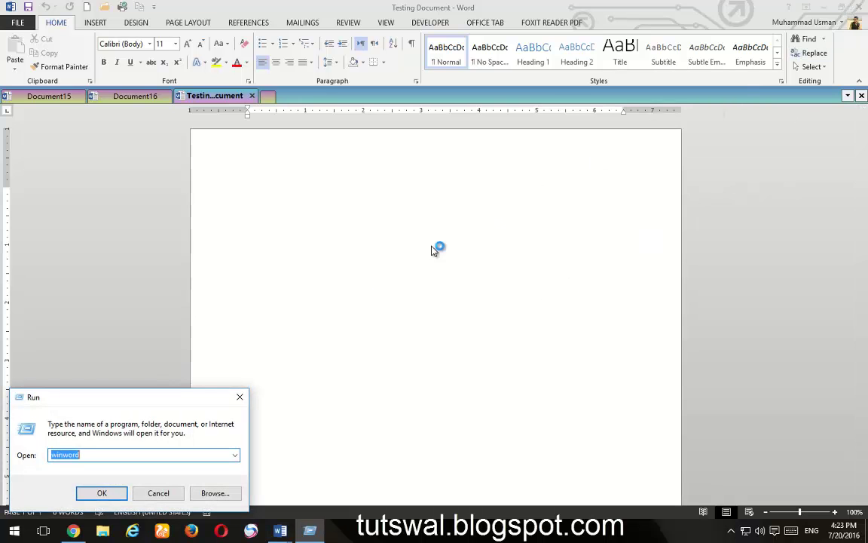
{"action": "left_click", "coordinate": [106, 494]}
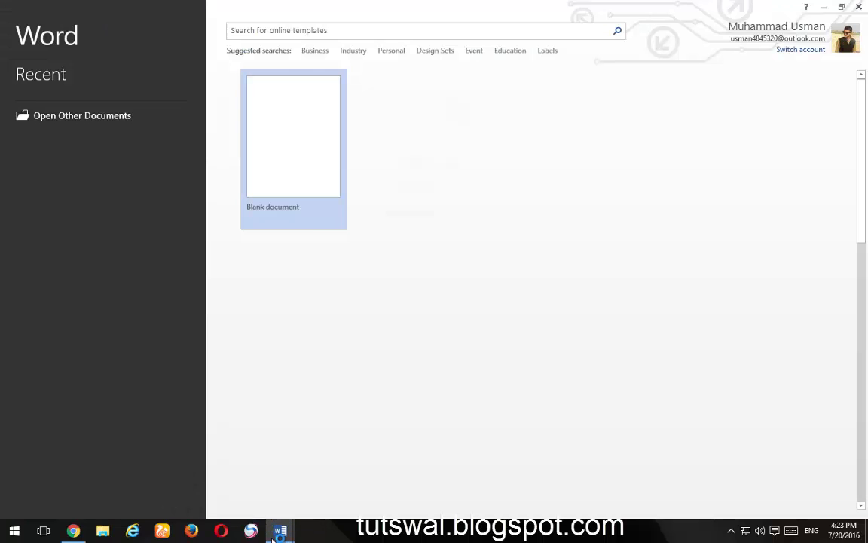
{"action": "left_click", "coordinate": [274, 211]}
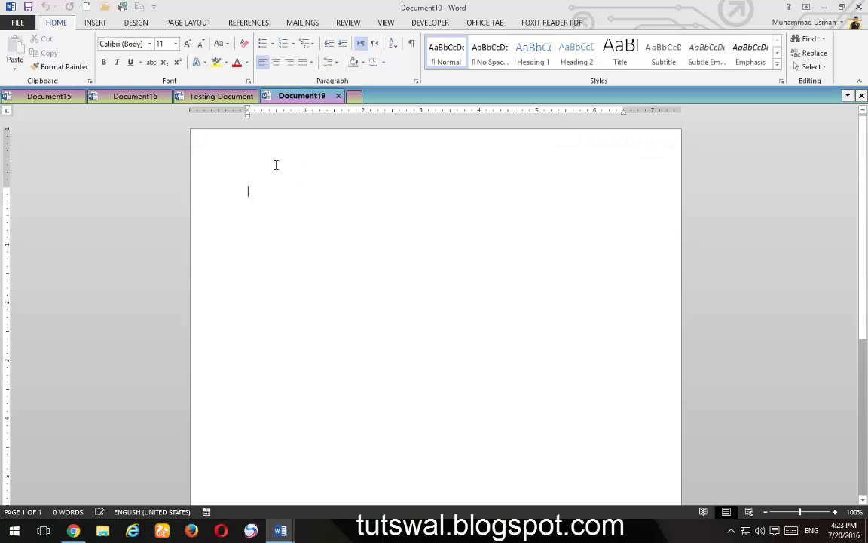
- Close the open Word documents and restart Word with a new blank document
{"action": "left_click", "coordinate": [859, 7]}
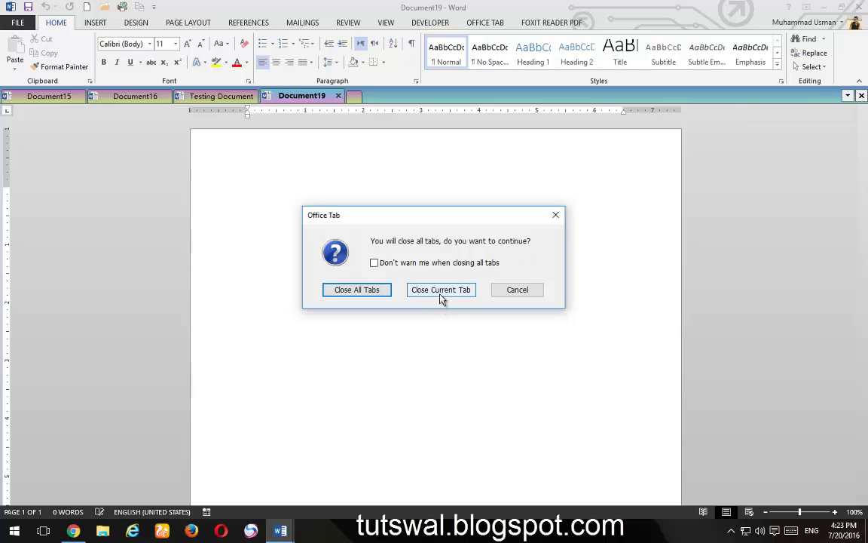
{"action": "left_click", "coordinate": [441, 290]}
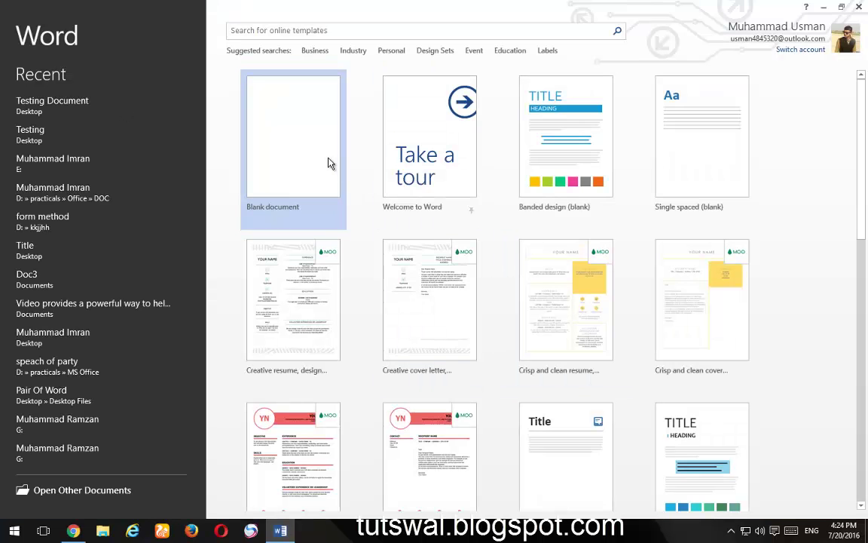
{"action": "left_click", "coordinate": [324, 97]}
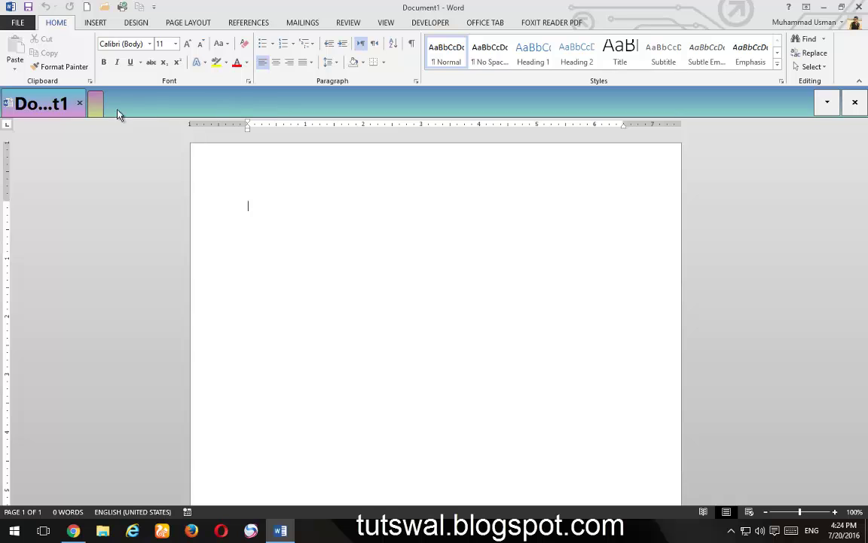
- Choose Chiller as the custom tab font in the Tabs for Word options
{"action": "right_click", "coordinate": [57, 109]}
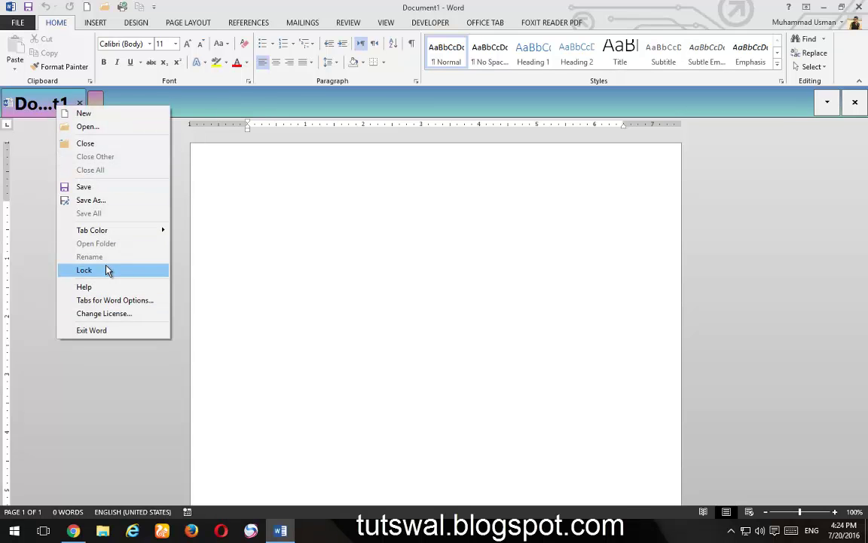
{"action": "left_click", "coordinate": [104, 300]}
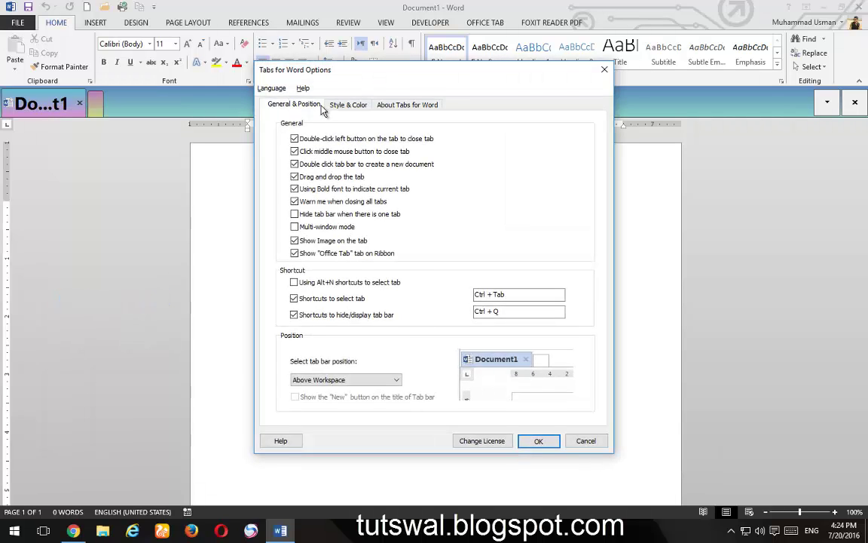
{"action": "left_click", "coordinate": [346, 106]}
{"action": "left_click", "coordinate": [445, 285]}
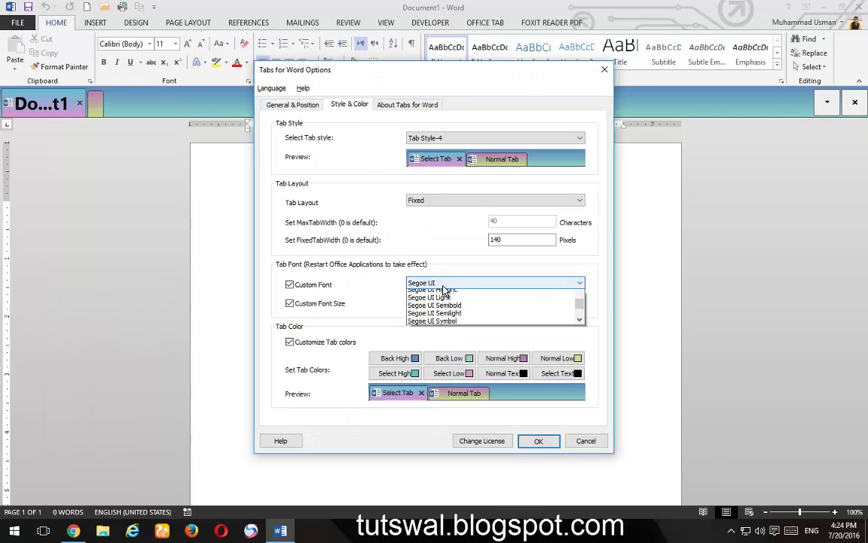
{"action": "left_click_drag", "start_coordinate": [582, 329], "coordinate": [560, 315]}
{"action": "left_click", "coordinate": [452, 309]}
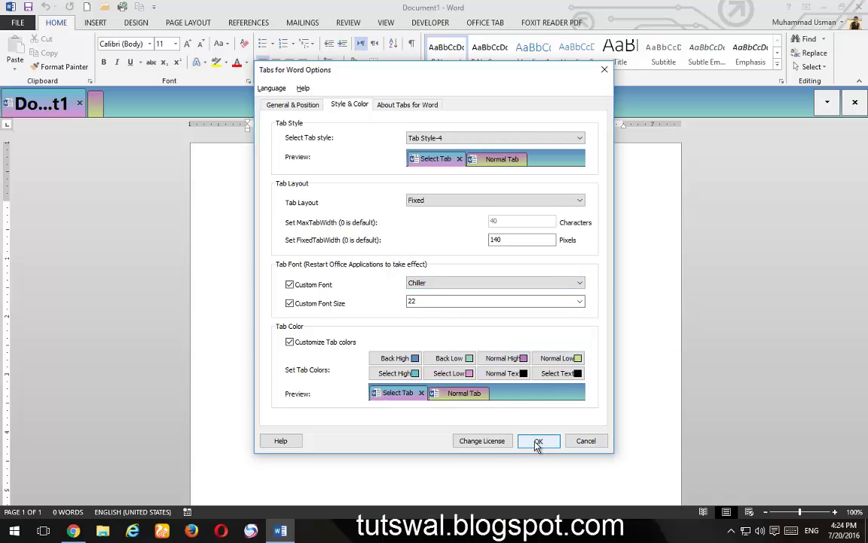
- Set the fixed tab width to 300 pixels and apply the tab options
{"action": "left_click_drag", "start_coordinate": [511, 240], "coordinate": [445, 229]}
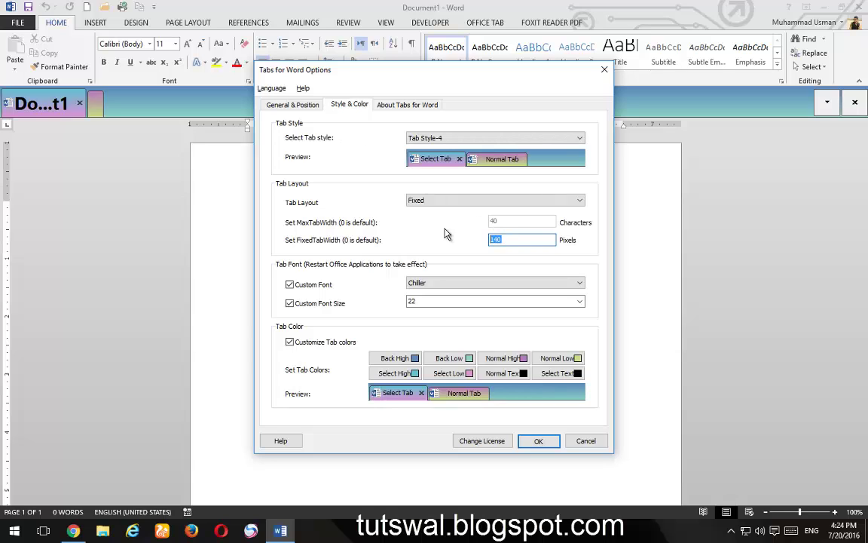
{"action": "type", "text": "300"}
{"action": "key", "text": "Return"}
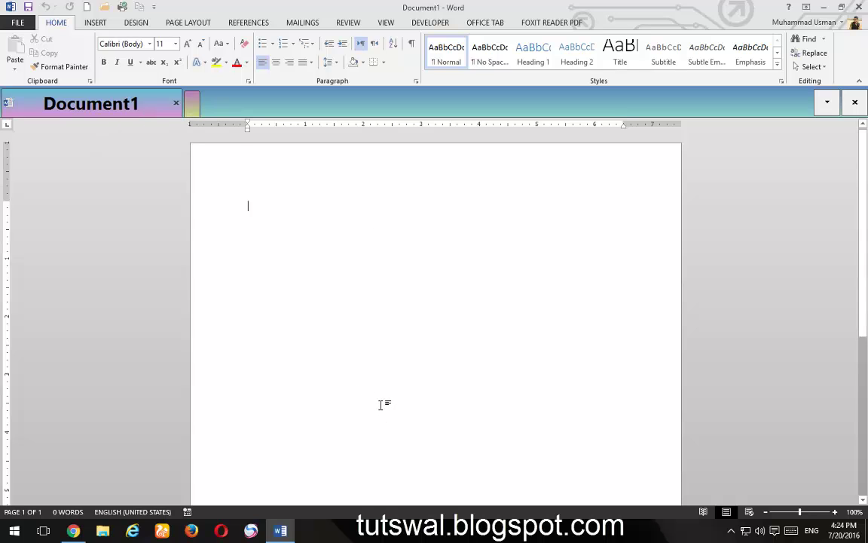
- Try to change the custom tab font to Cambria in the Tabs for Word options and apply it
{"action": "right_click", "coordinate": [116, 105]}
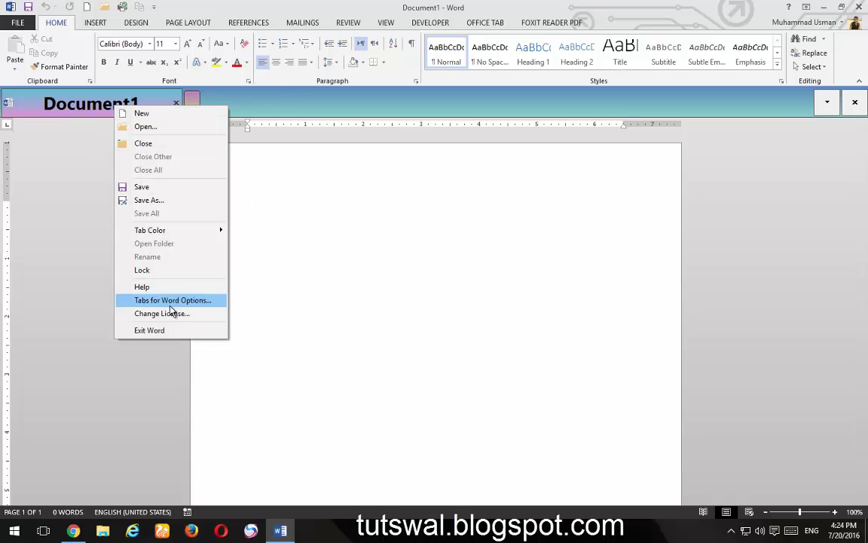
{"action": "left_click", "coordinate": [168, 301]}
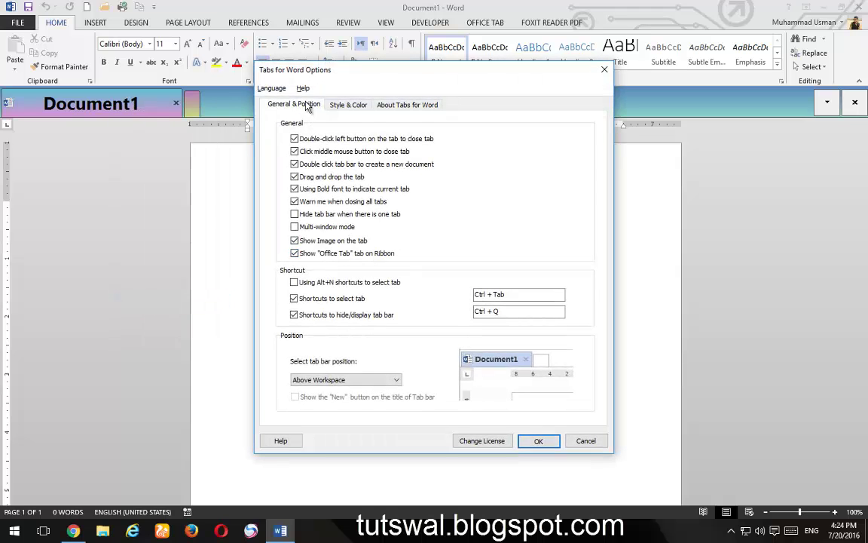
{"action": "left_click", "coordinate": [350, 106]}
{"action": "left_click", "coordinate": [579, 283]}
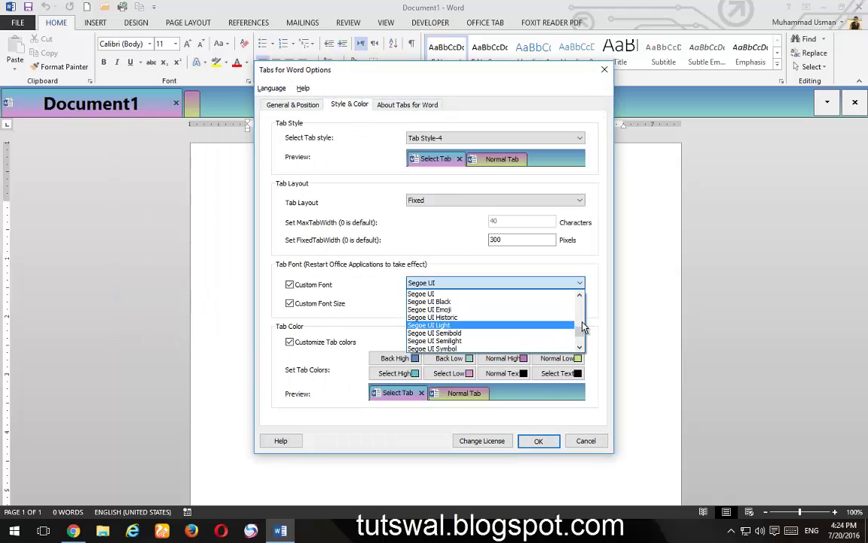
{"action": "key", "text": "c"}
{"action": "key", "text": "Down"}
{"action": "key", "text": "Up"}
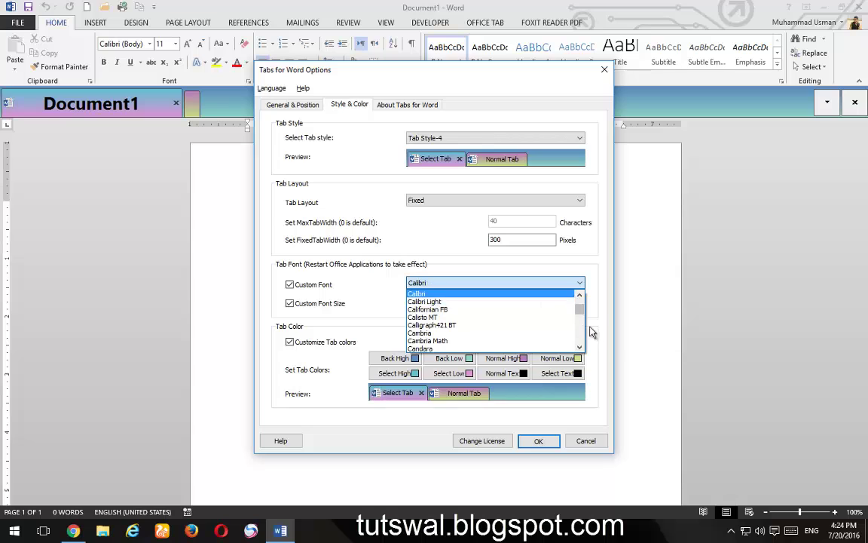
{"action": "key", "text": "Down"}
{"action": "key", "text": "Down"}
{"action": "key", "text": "Down"}
{"action": "key", "text": "Down"}
{"action": "key", "text": "Down"}
{"action": "key", "text": "Down"}
{"action": "key", "text": "Down"}
{"action": "key", "text": "Down"}
{"action": "key", "text": "Down"}
{"action": "key", "text": "Down"}
{"action": "key", "text": "Down"}
{"action": "key", "text": "Down"}
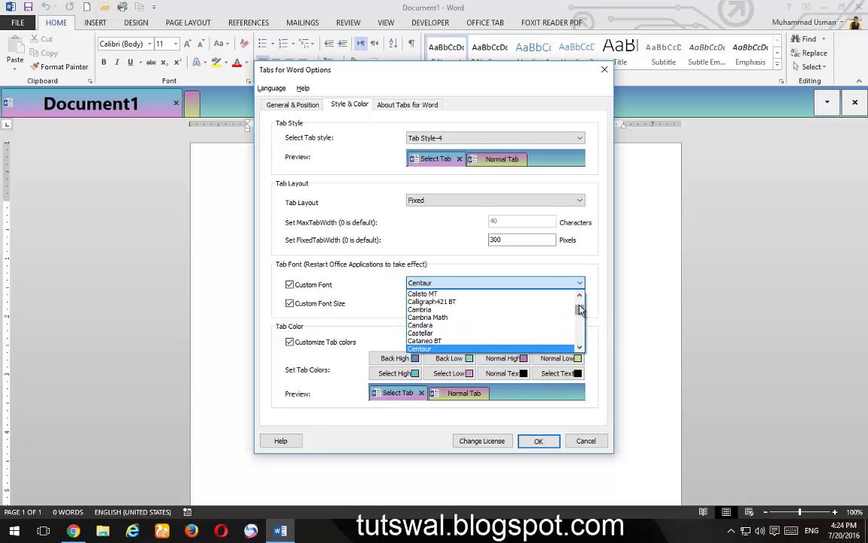
{"action": "key", "text": "Down"}
{"action": "key", "text": "Down"}
{"action": "key", "text": "Down"}
{"action": "scroll", "coordinate": [451, 319], "scroll_direction": "up", "scroll_amount": 3}
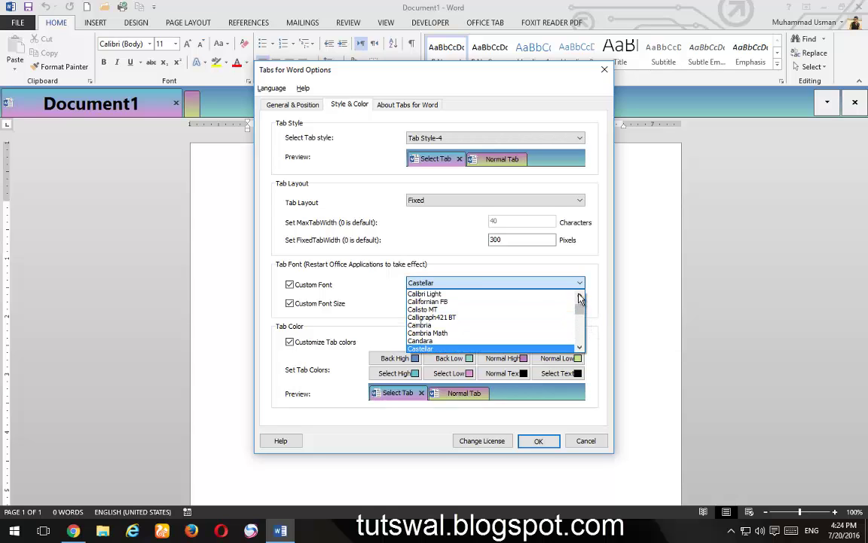
{"action": "left_click", "coordinate": [451, 325]}
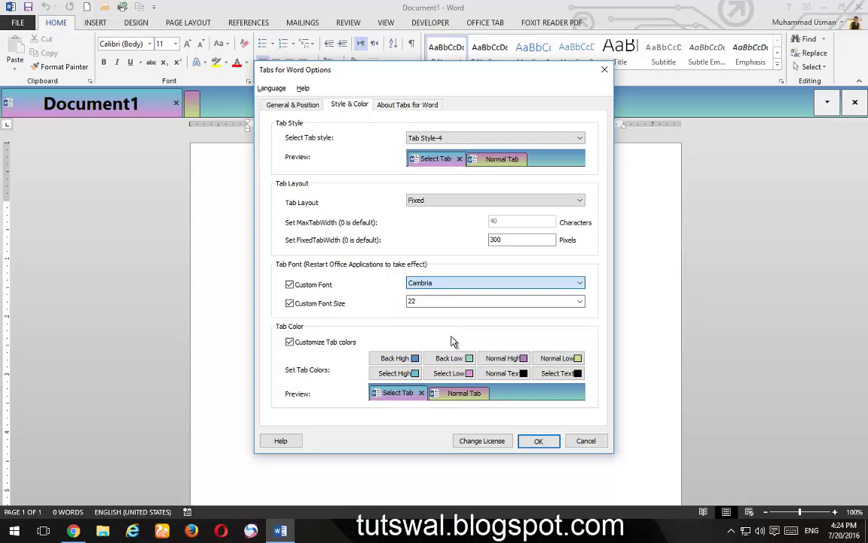
{"action": "left_click", "coordinate": [538, 441]}
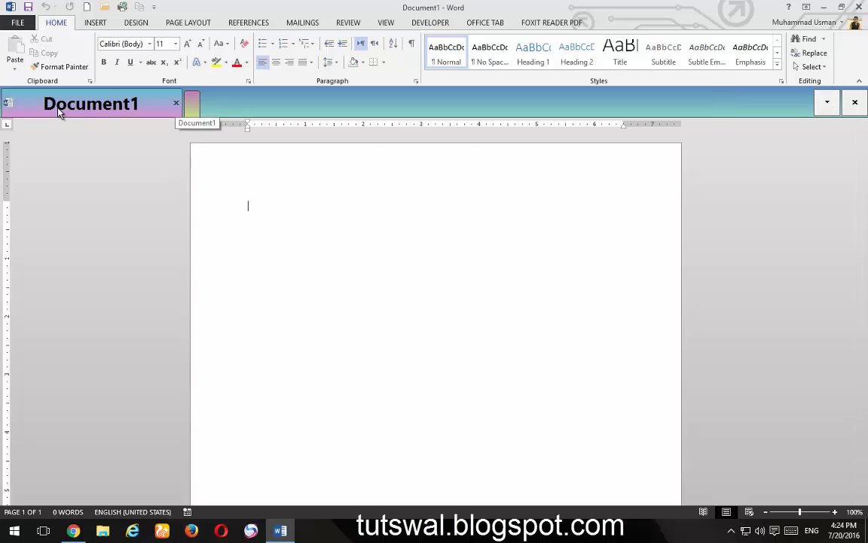
- Turn off the customized tab colors, custom font size and custom font, and apply the tab options
{"action": "right_click", "coordinate": [131, 106]}
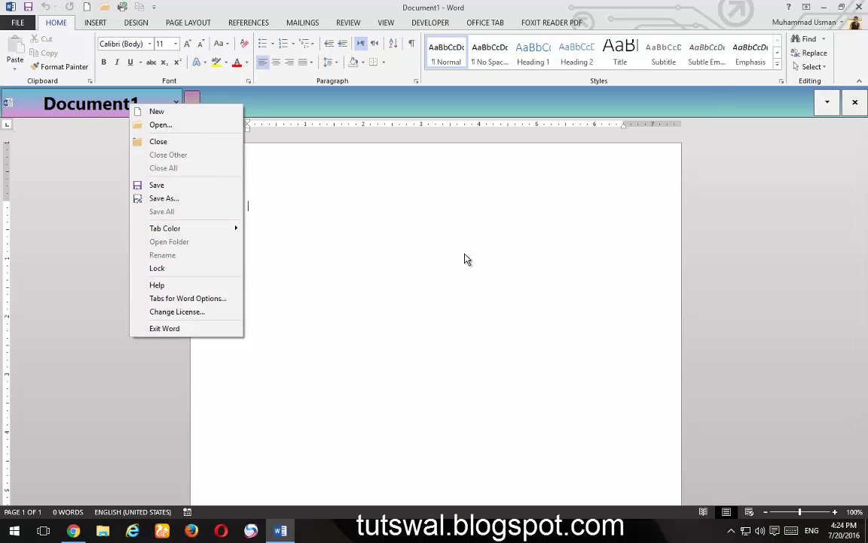
{"action": "left_click", "coordinate": [186, 300]}
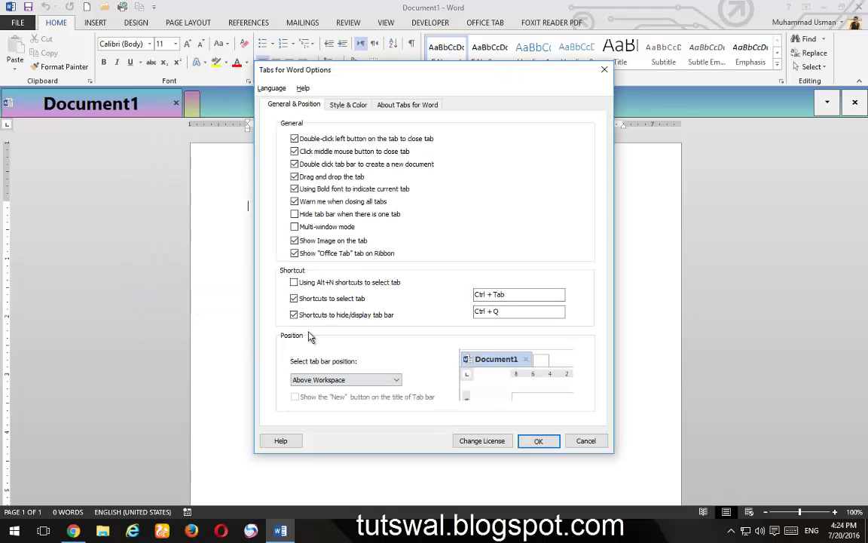
{"action": "left_click", "coordinate": [349, 104]}
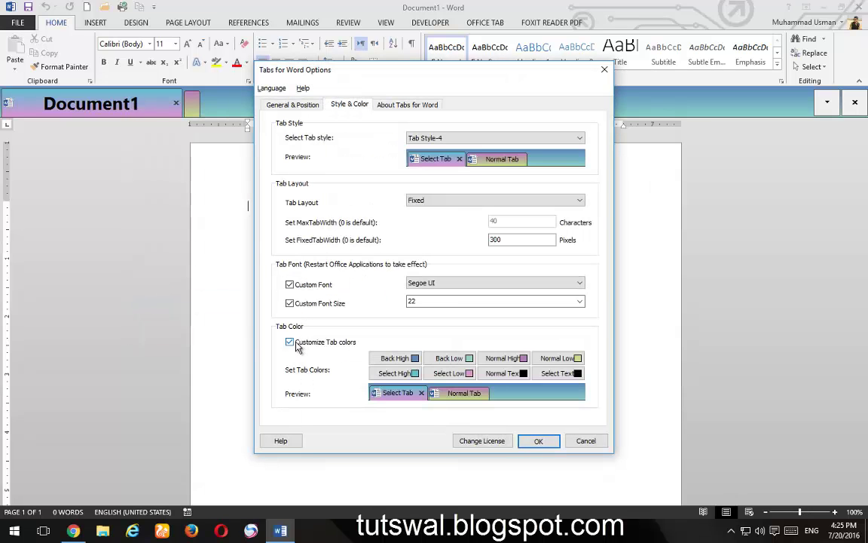
{"action": "left_click", "coordinate": [289, 342]}
{"action": "left_click", "coordinate": [290, 303]}
{"action": "left_click", "coordinate": [289, 284]}
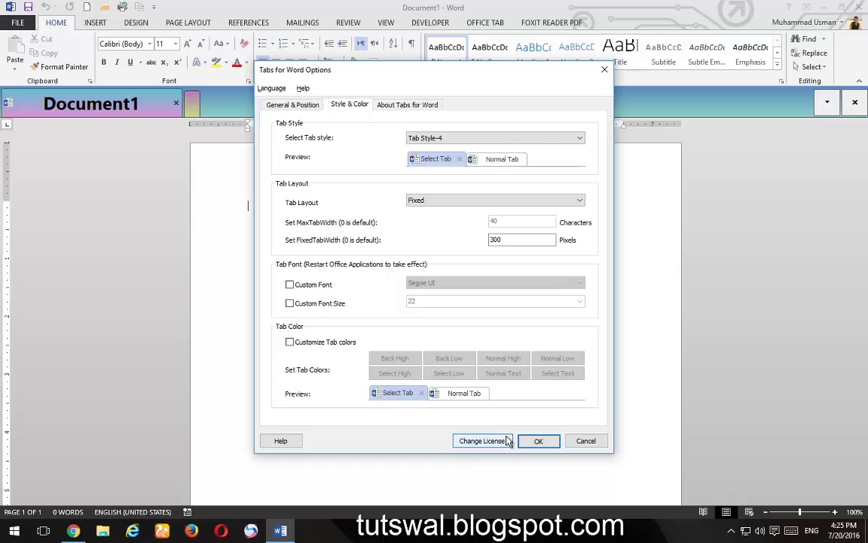
{"action": "left_click", "coordinate": [536, 440]}
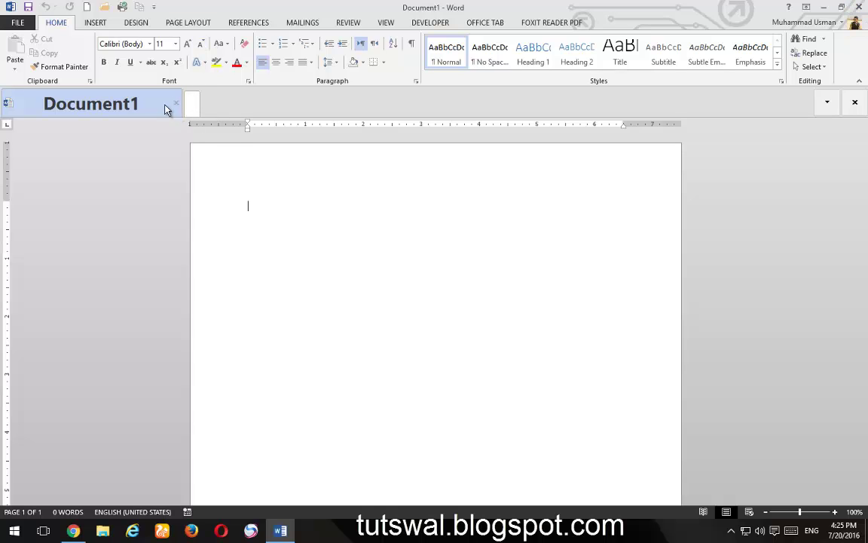
- Review the tab style, font and color settings in the Tabs for Word options and close the dialog
{"action": "right_click", "coordinate": [125, 107]}
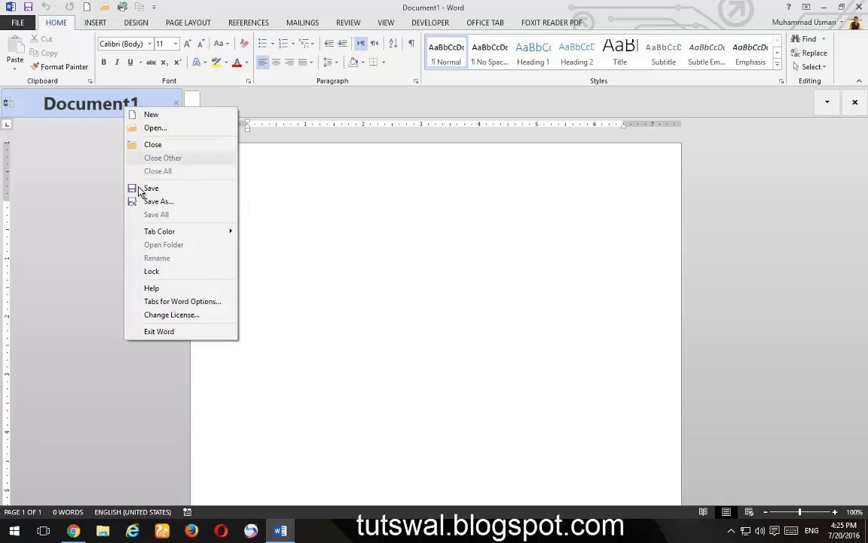
{"action": "left_click", "coordinate": [160, 304]}
{"action": "left_click", "coordinate": [349, 104]}
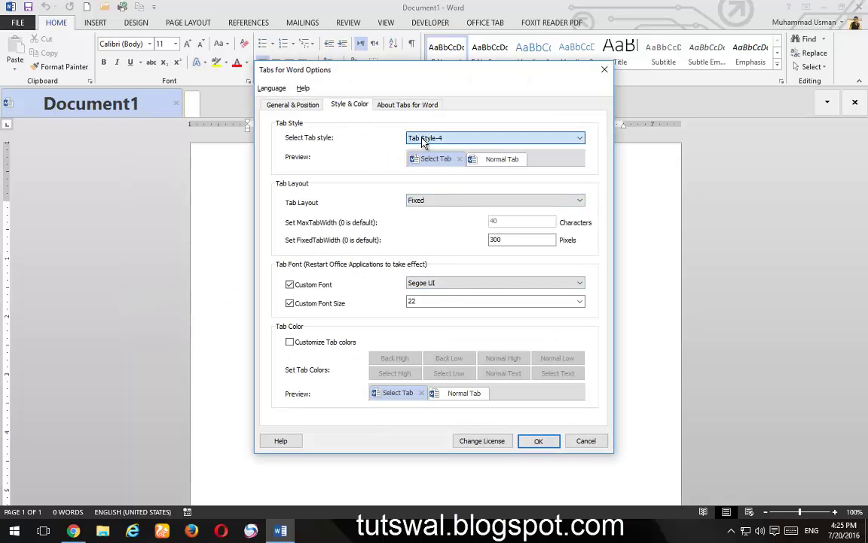
{"action": "left_click", "coordinate": [556, 441]}
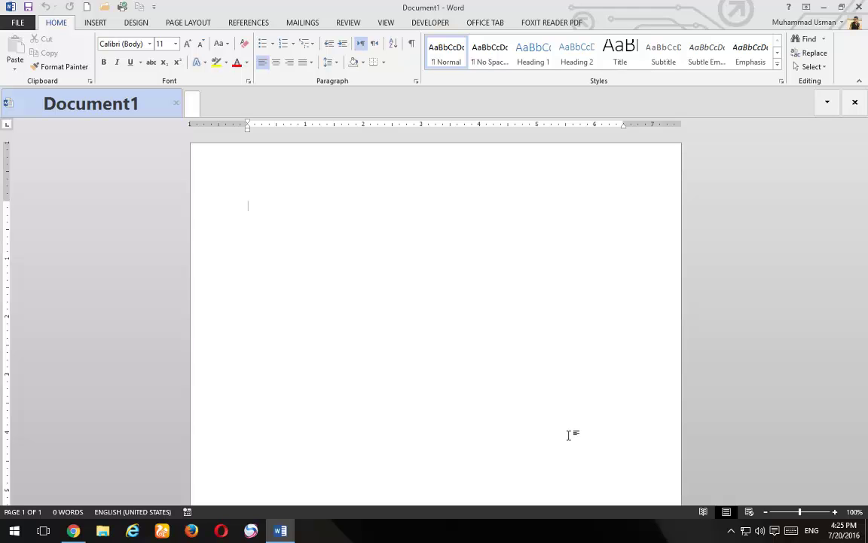
{"action": "left_click", "coordinate": [350, 24]}
{"action": "left_click", "coordinate": [56, 23]}
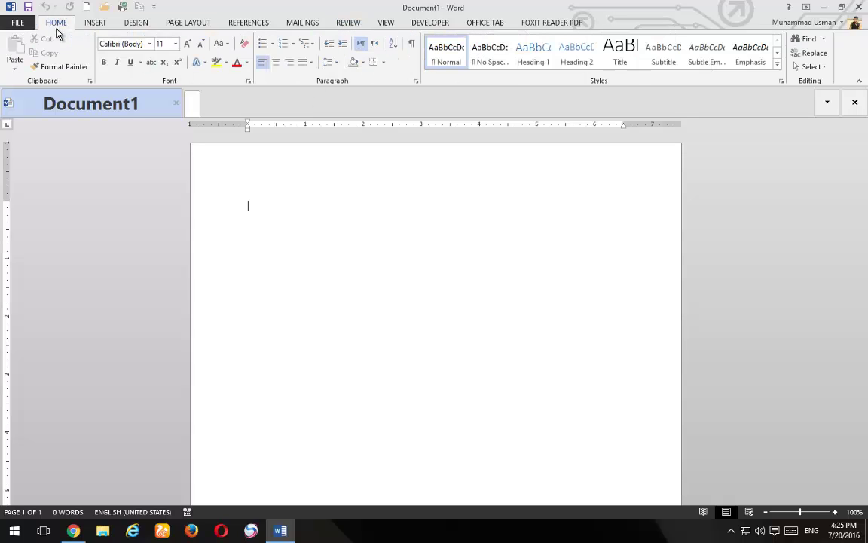
{"action": "left_click", "coordinate": [236, 201]}
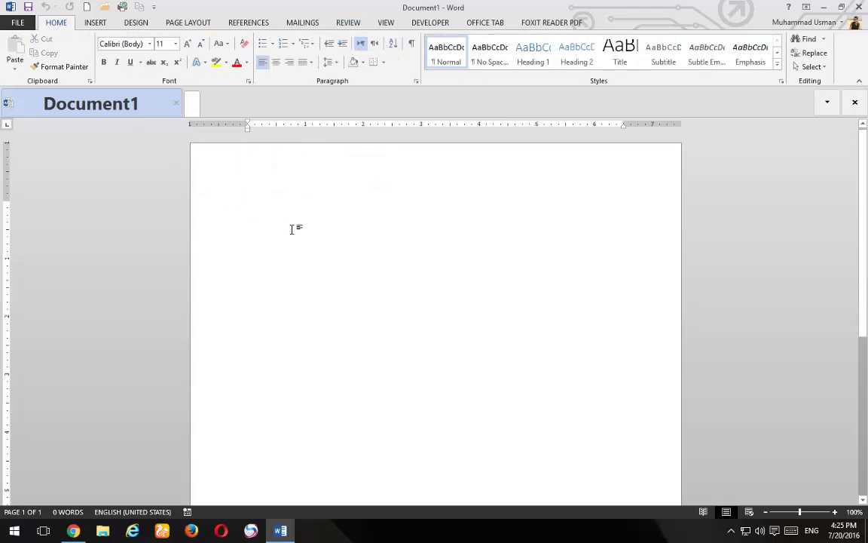